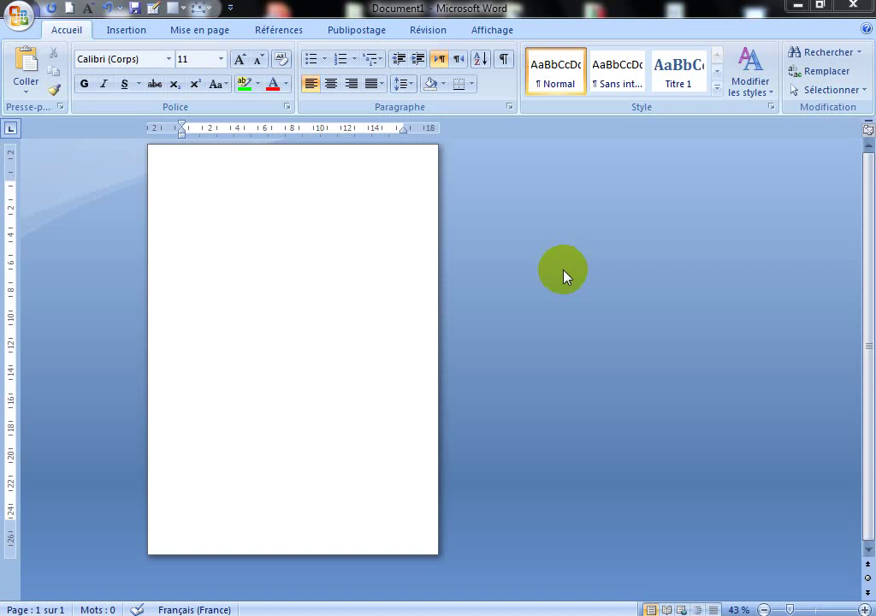
Step: Insert the photo 'WhatsApp Image 2023-01-30 at 16.03.43' from Téléchargements onto the page
left_click(126, 33)
left_click(175, 69)
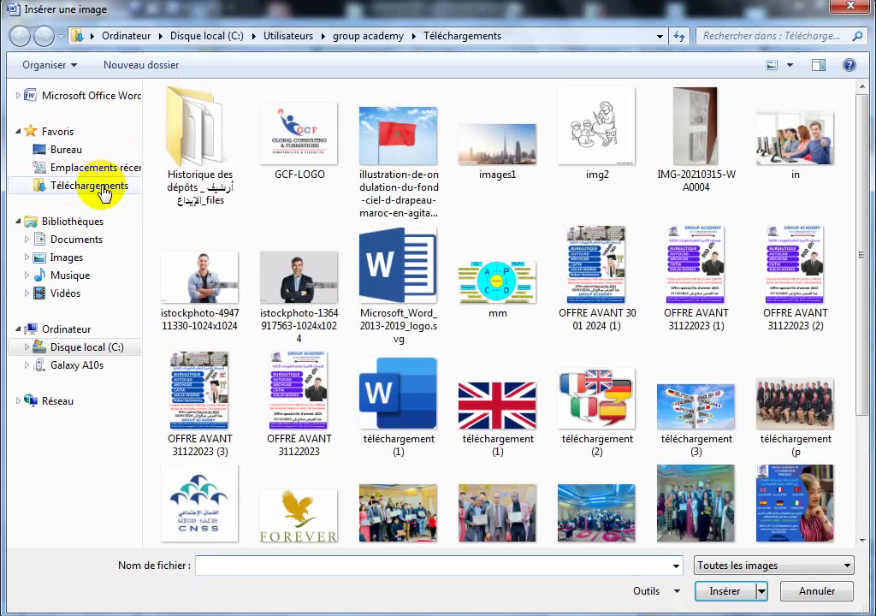
left_click(109, 189)
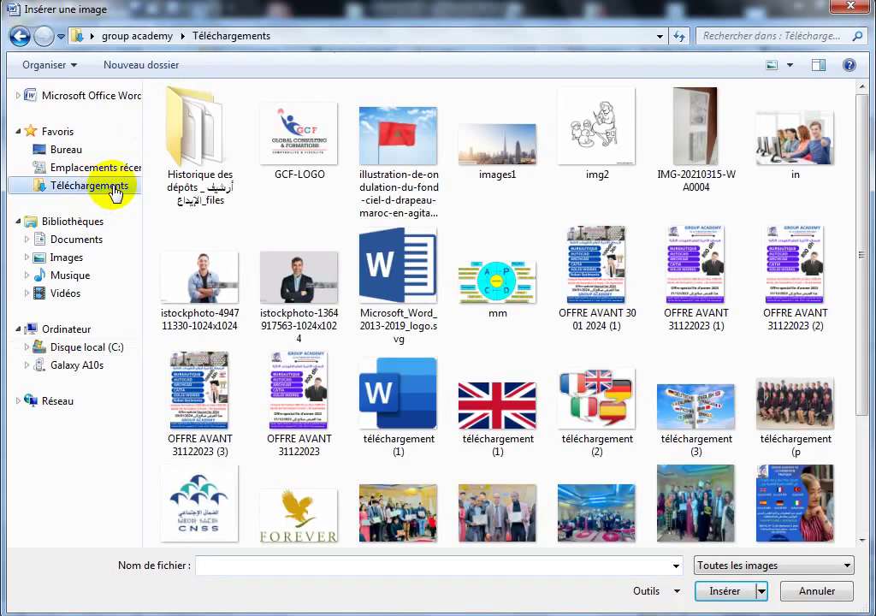
left_click(397, 513)
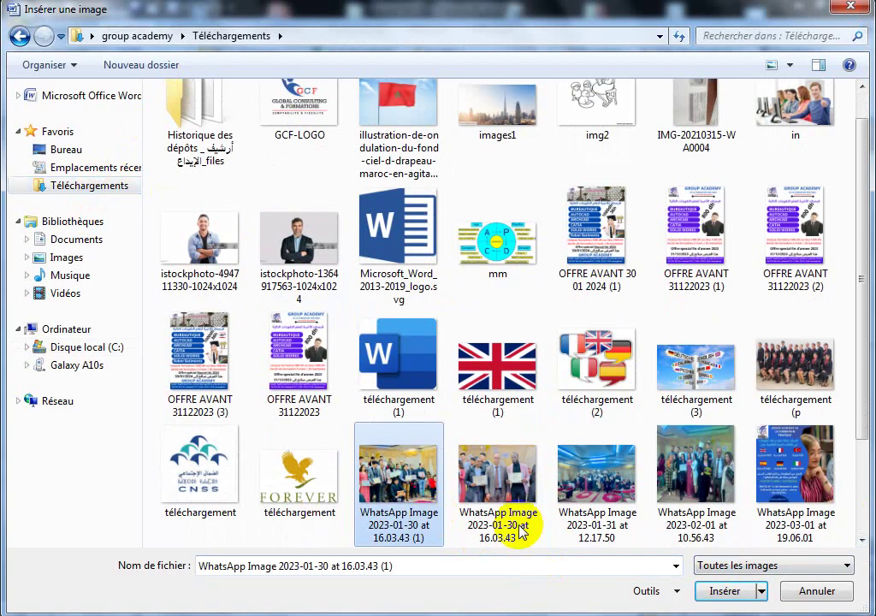
left_click(724, 590)
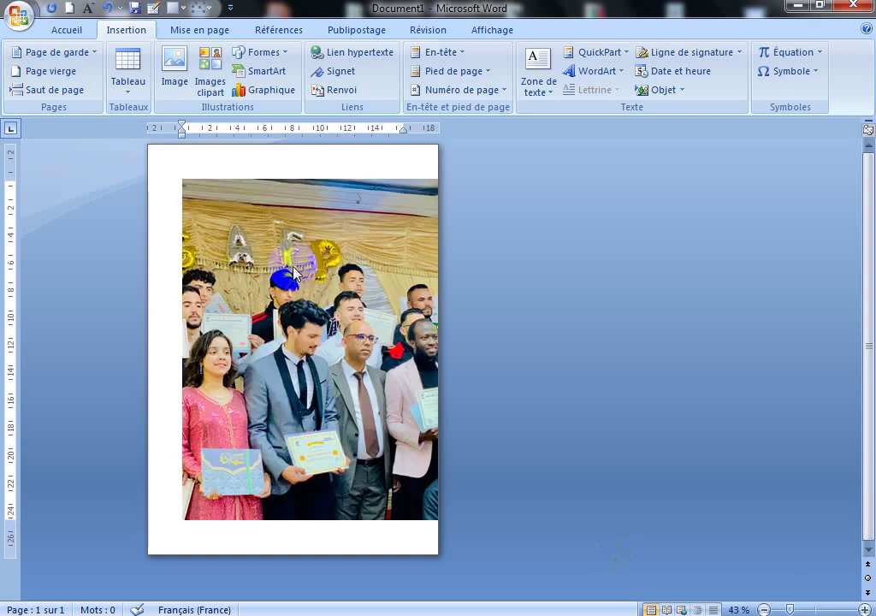
Step: Set the photo's text wrapping to Carré and widen it to both side edges of the page
left_click(635, 91)
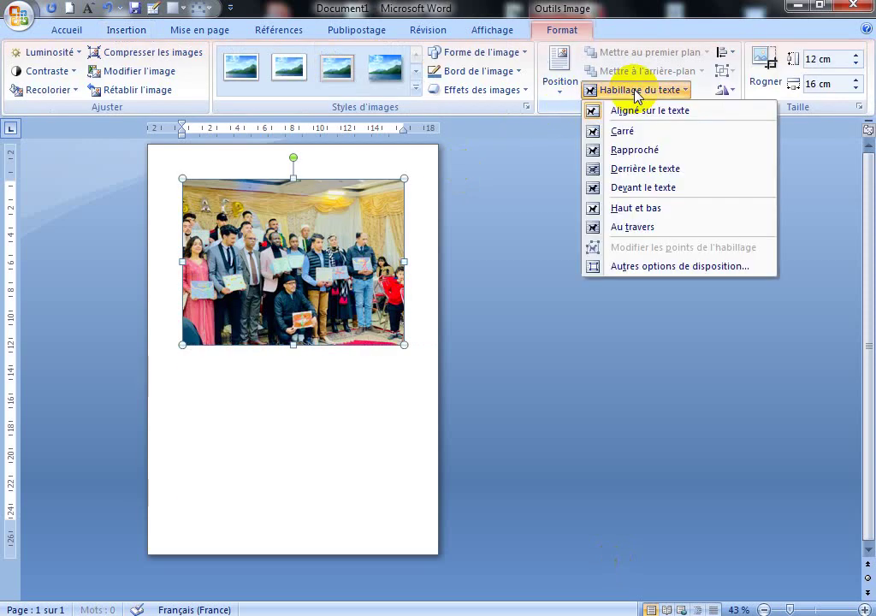
left_click(629, 130)
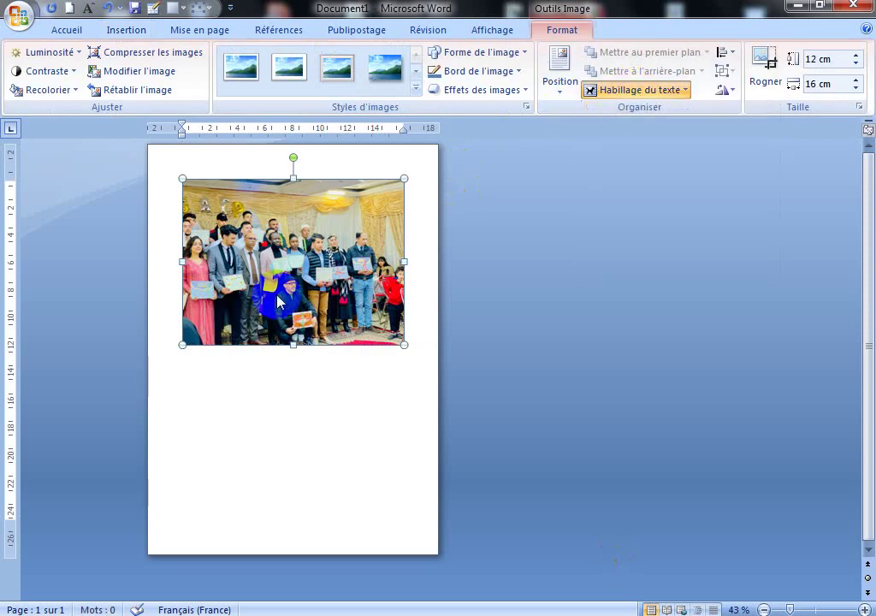
left_click(291, 348)
mouse_move(291, 348)
left_mouse_down()
mouse_move(414, 268)
mouse_move(406, 270)
mouse_move(438, 274)
left_mouse_up()
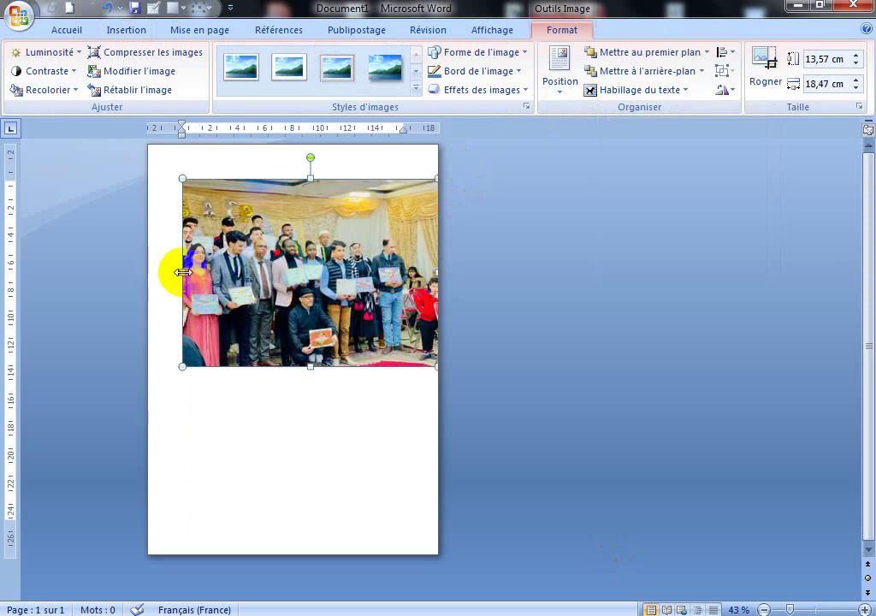
left_click_drag(182, 272, 142, 271)
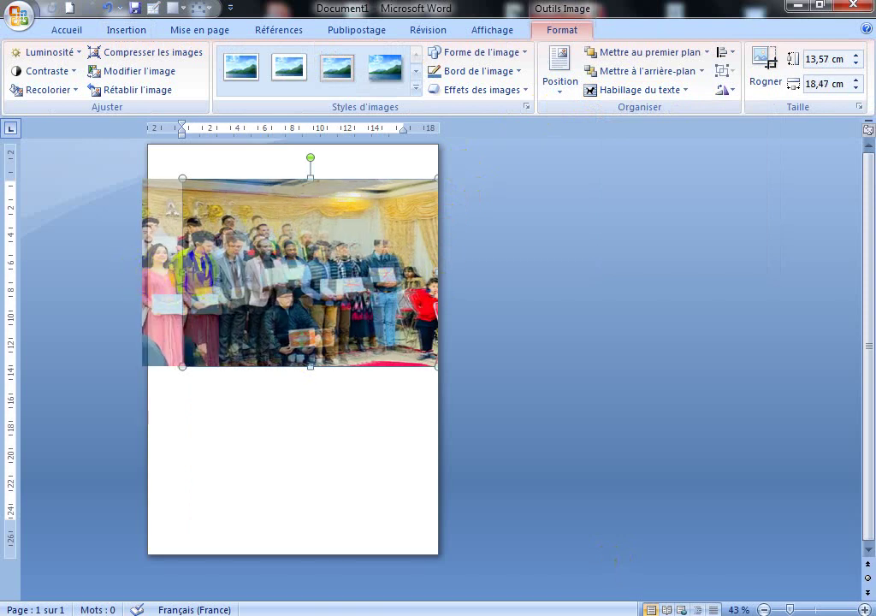
left_click_drag(310, 178, 298, 177)
left_click(297, 178)
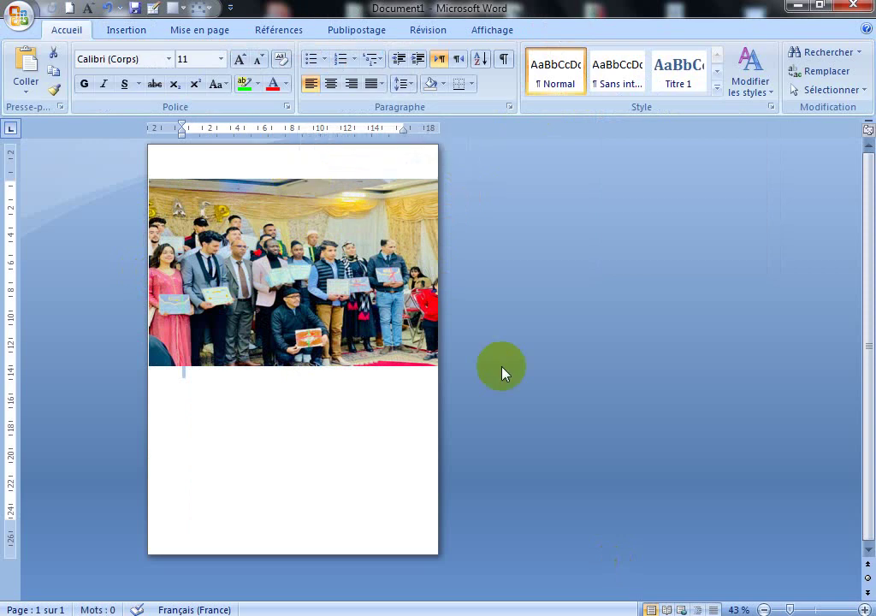
Step: Stretch the photo up to the page top and slightly past the left edge
left_click(301, 193)
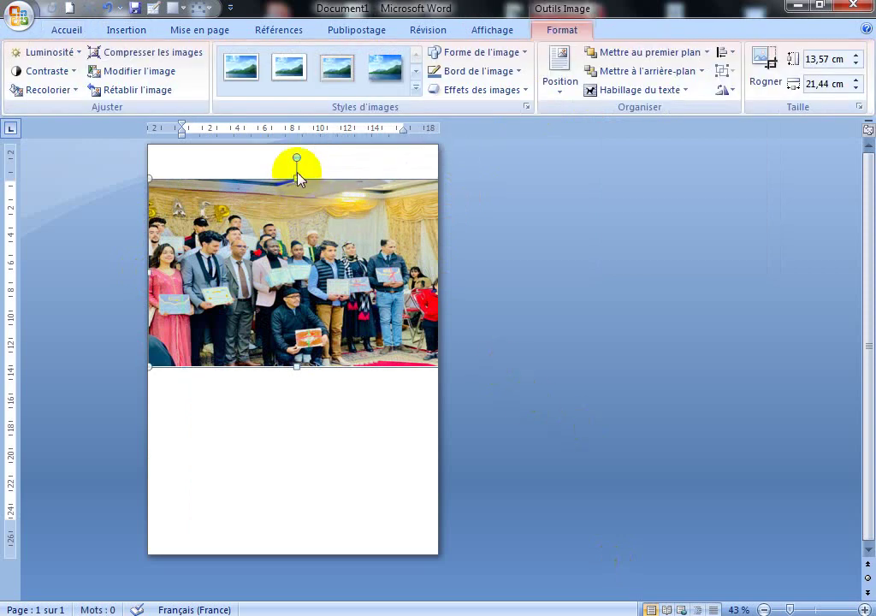
left_click_drag(296, 137, 294, 138)
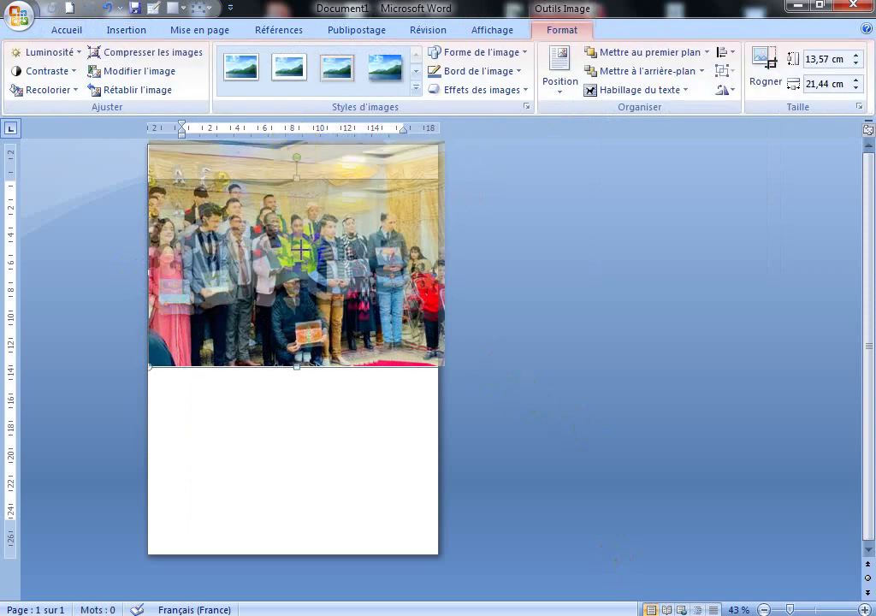
left_click(322, 407)
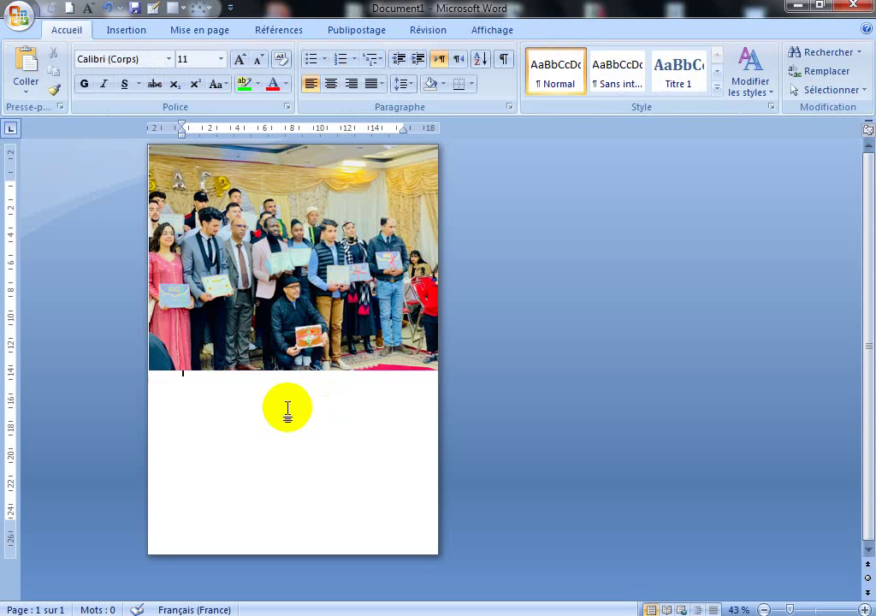
left_click(150, 269)
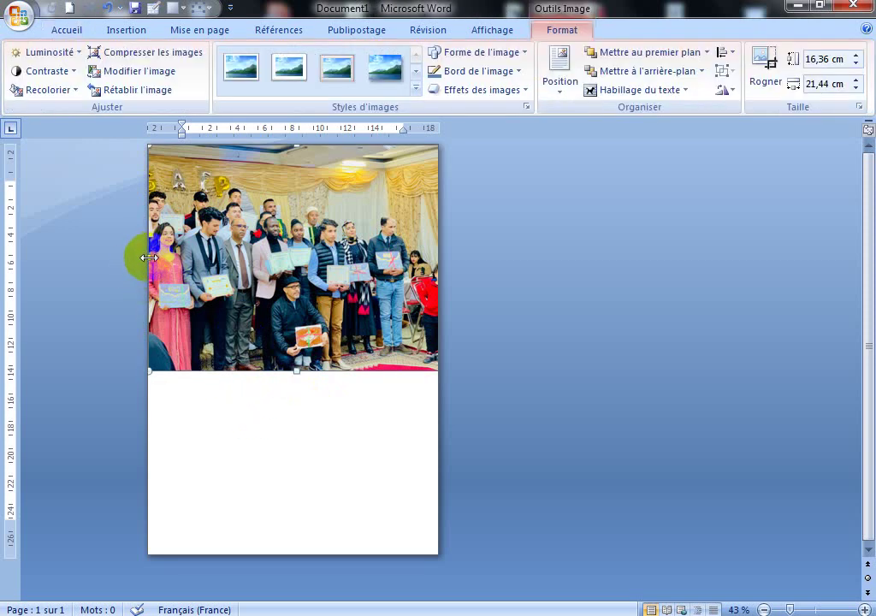
left_click_drag(133, 257, 120, 250)
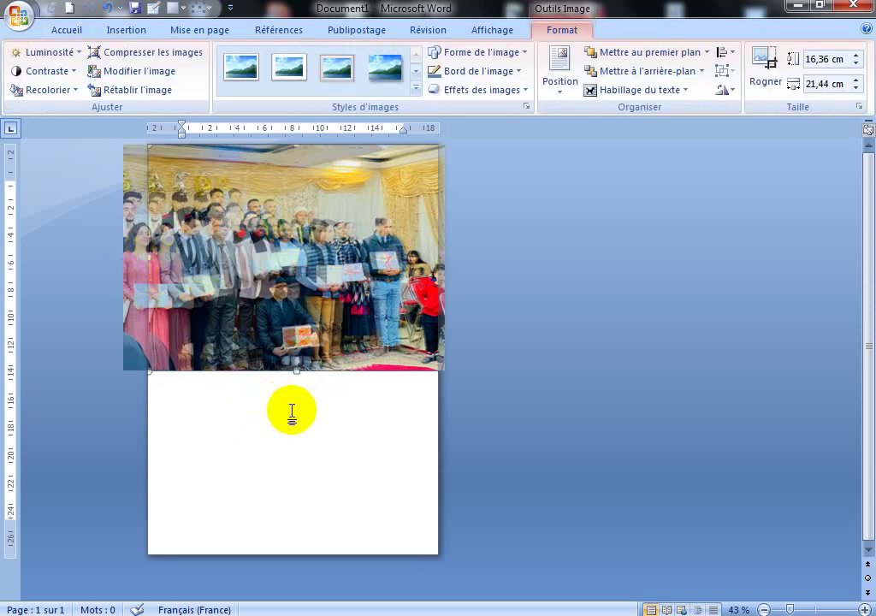
left_click(293, 412)
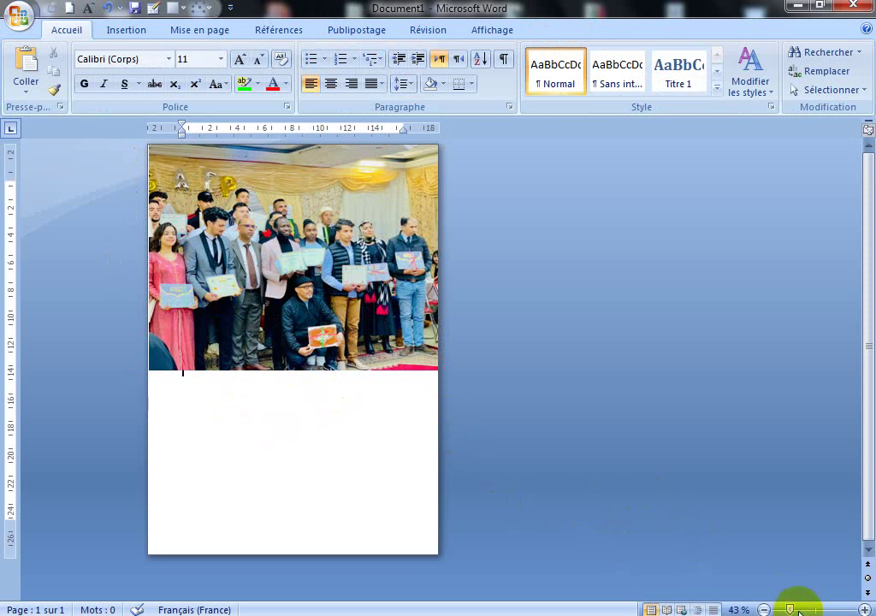
Step: Zoom in on the page and open the Insertion > Formes shape gallery
left_click_drag(797, 609, 804, 609)
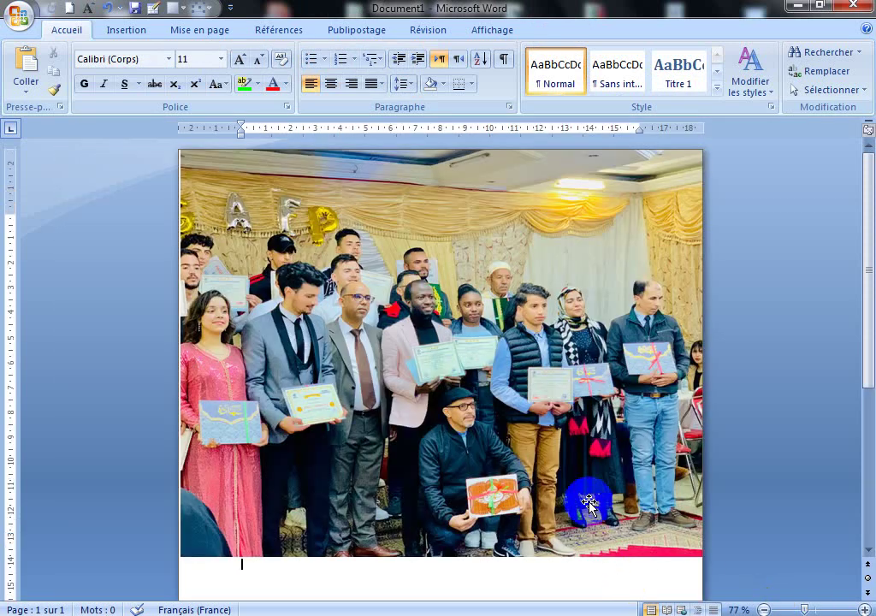
scroll(566, 414, "down", 2)
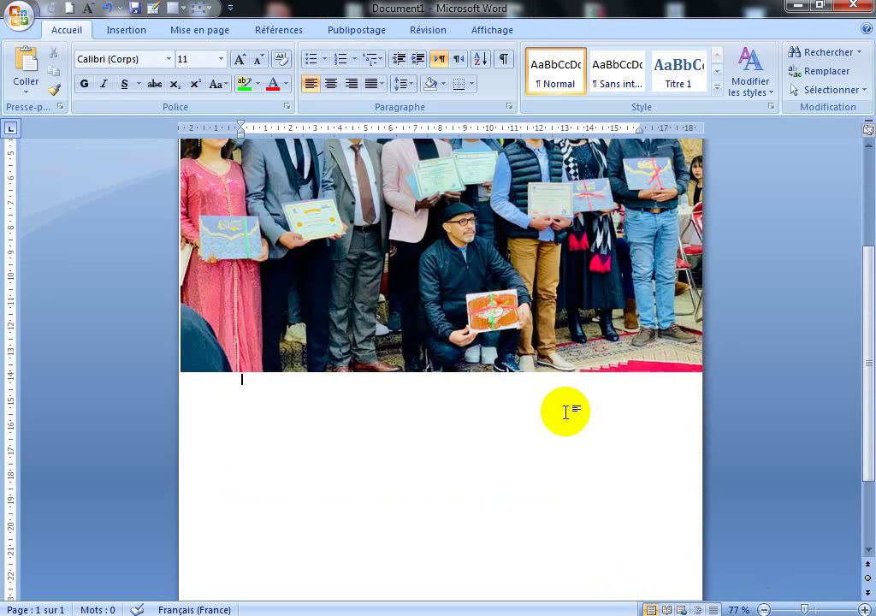
scroll(566, 414, "up", 3)
scroll(563, 414, "up", 1)
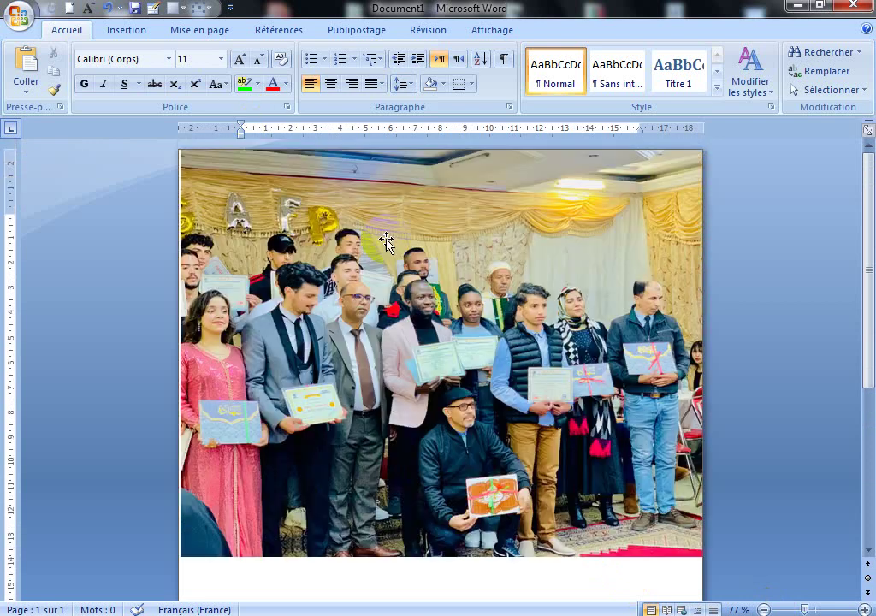
left_click(126, 32)
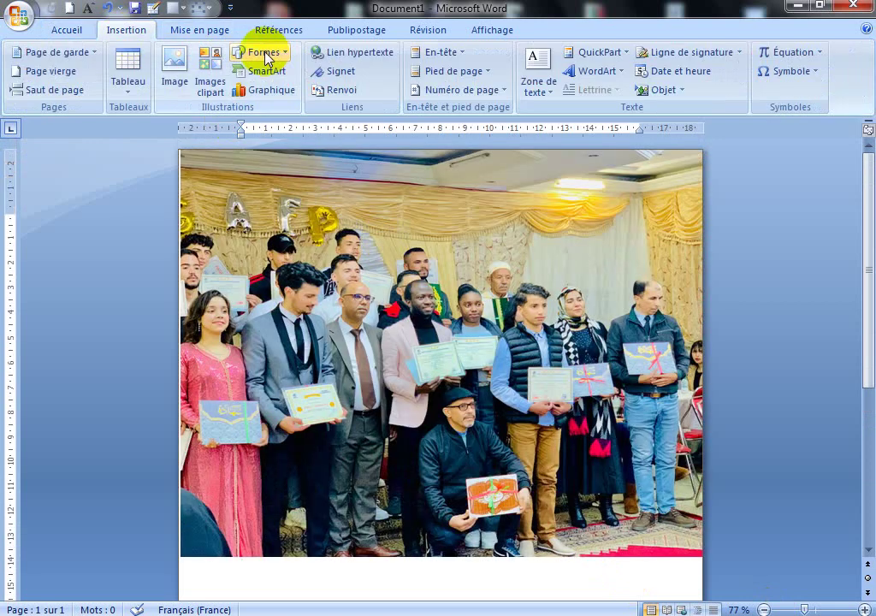
left_click(261, 53)
Step: Draw a triangle, rotate it 180° and enlarge it to 10,37 × 27,91 cm across the photo's top
left_click(343, 94)
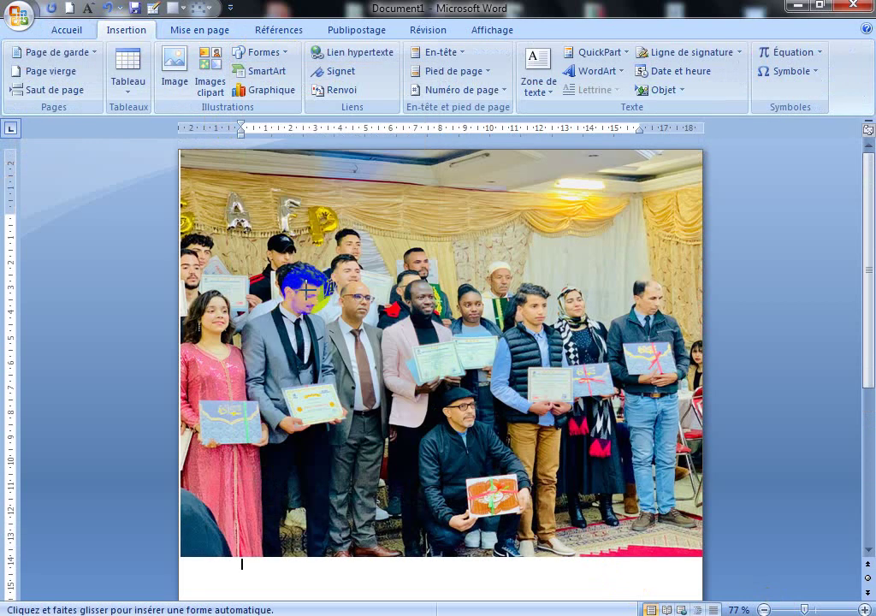
left_click_drag(626, 497, 283, 274)
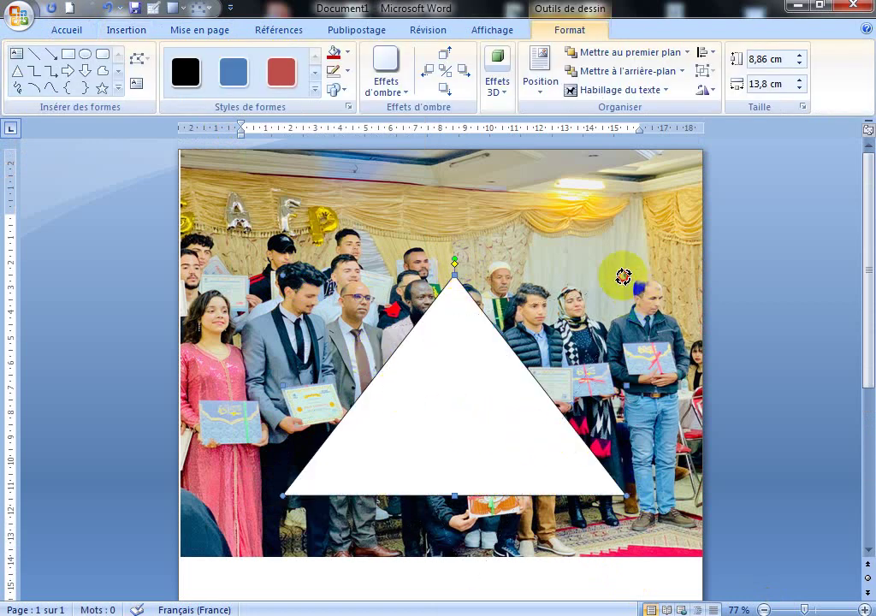
mouse_move(639, 399)
left_mouse_down()
mouse_move(598, 264)
mouse_move(479, 562)
mouse_move(461, 562)
left_mouse_up()
left_click_drag(470, 382, 458, 243)
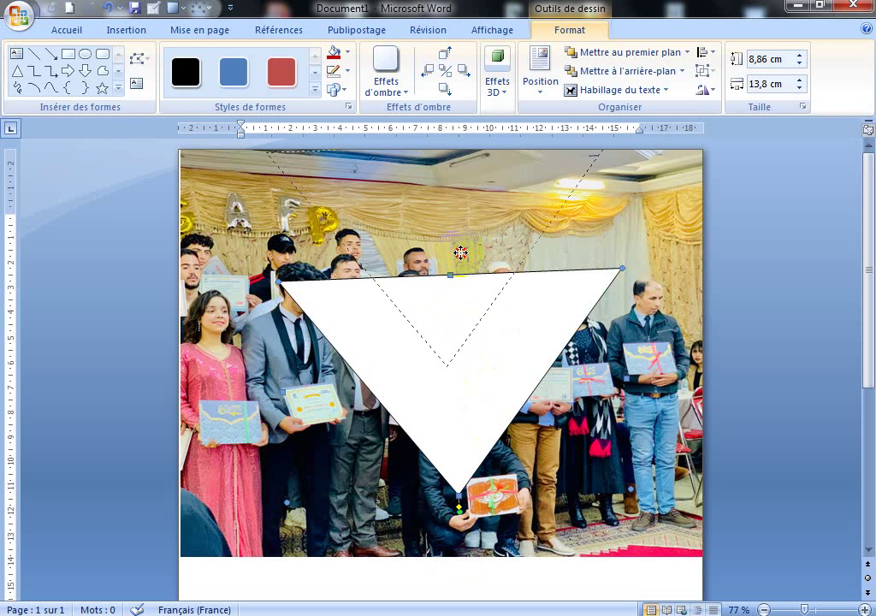
mouse_move(426, 255)
left_mouse_down()
mouse_move(472, 339)
mouse_move(384, 261)
mouse_move(367, 263)
left_mouse_up()
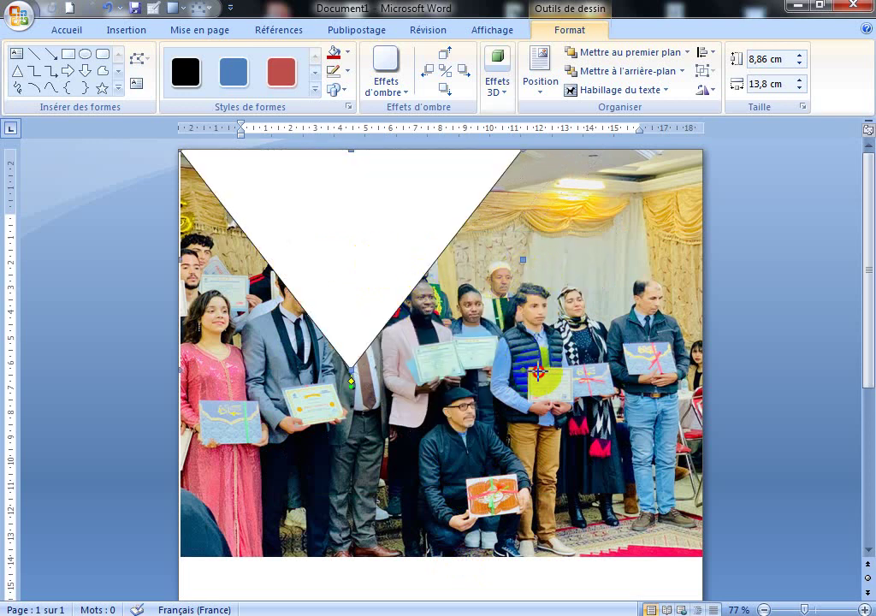
left_click_drag(524, 368, 864, 414)
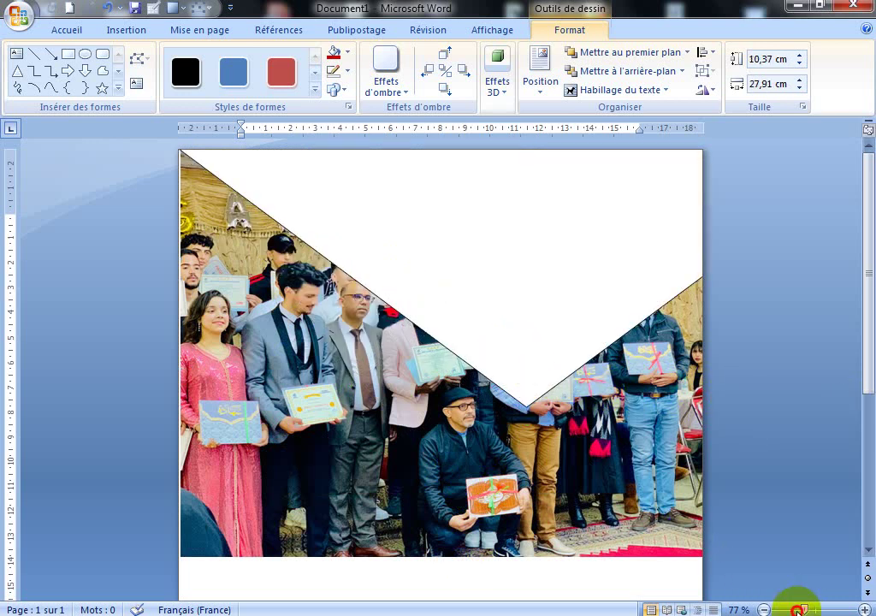
left_click_drag(798, 609, 779, 609)
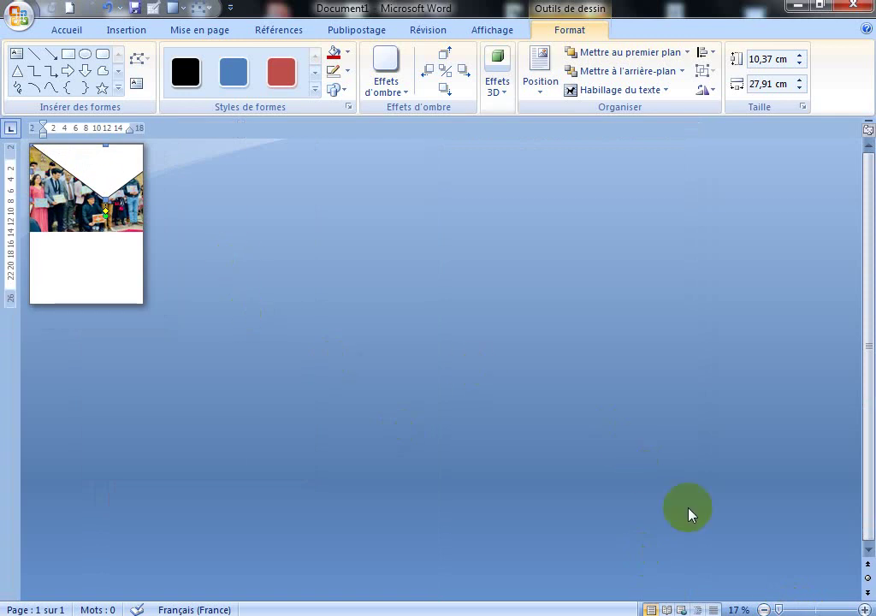
Step: Reposition and stretch the white triangle to 12,01 × 44,55 cm, slanting across the photo's top-right
left_click_drag(777, 609, 788, 609)
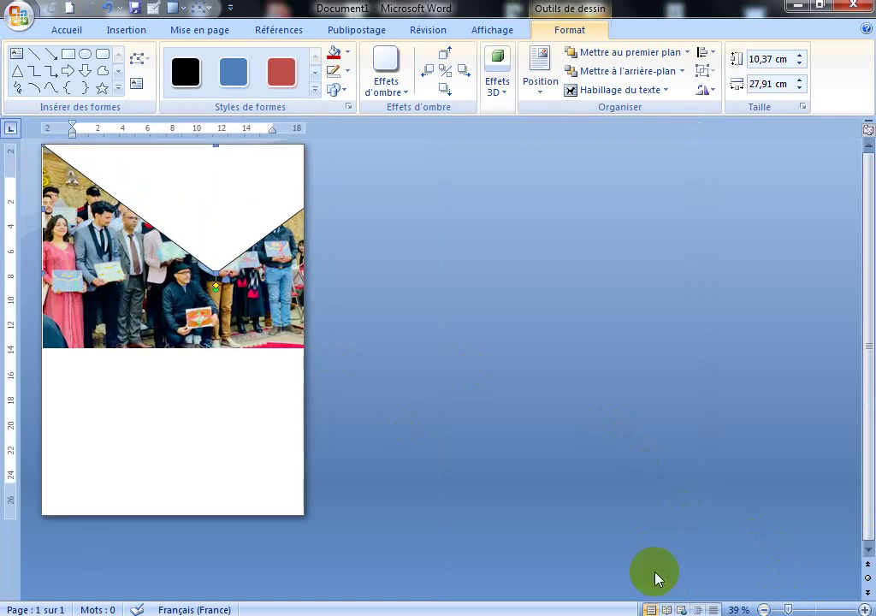
left_click_drag(211, 219, 157, 217)
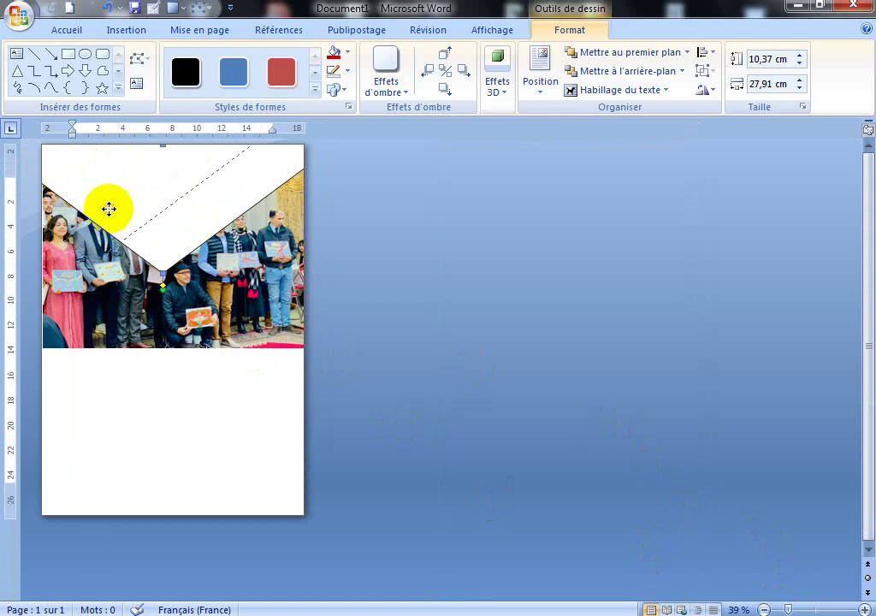
left_click_drag(233, 240, 108, 207)
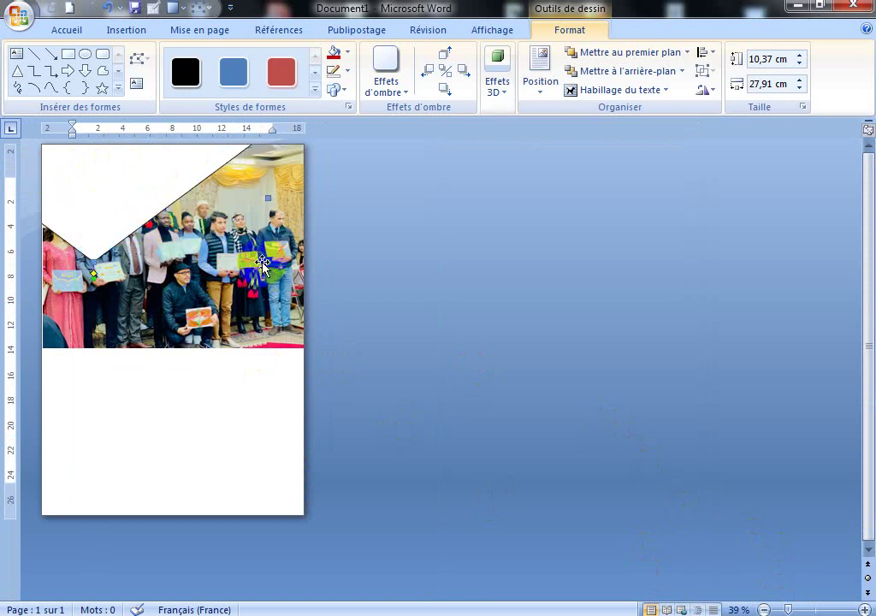
left_click_drag(267, 261, 363, 275)
left_click_drag(153, 244, 267, 231)
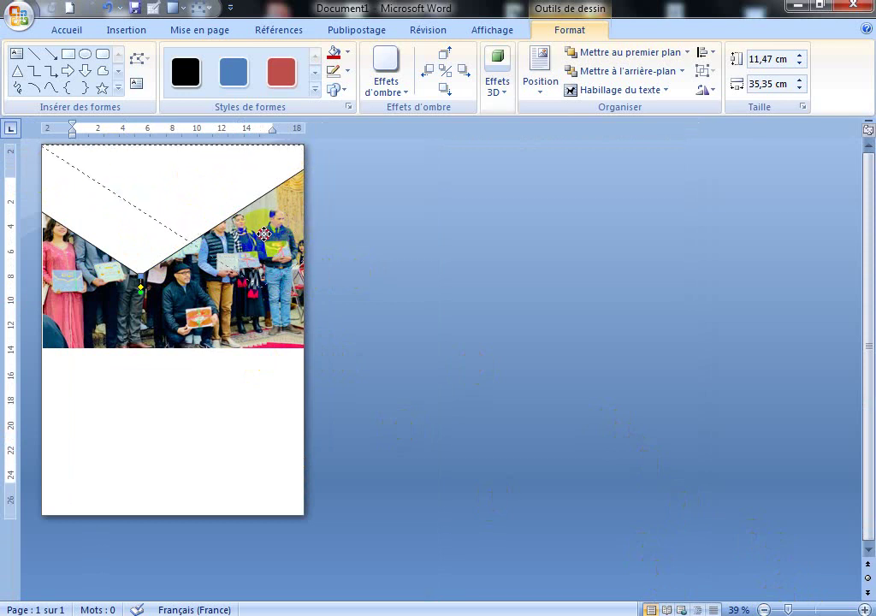
mouse_move(265, 236)
left_mouse_down()
mouse_move(279, 260)
mouse_move(268, 285)
mouse_move(306, 294)
left_mouse_up()
left_click_drag(259, 259, 43, 234)
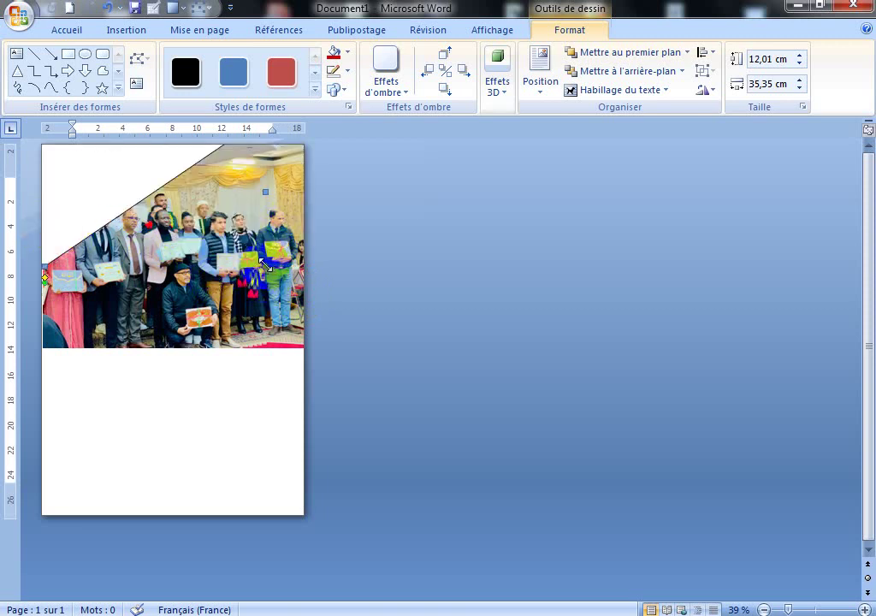
left_click_drag(265, 192, 160, 204)
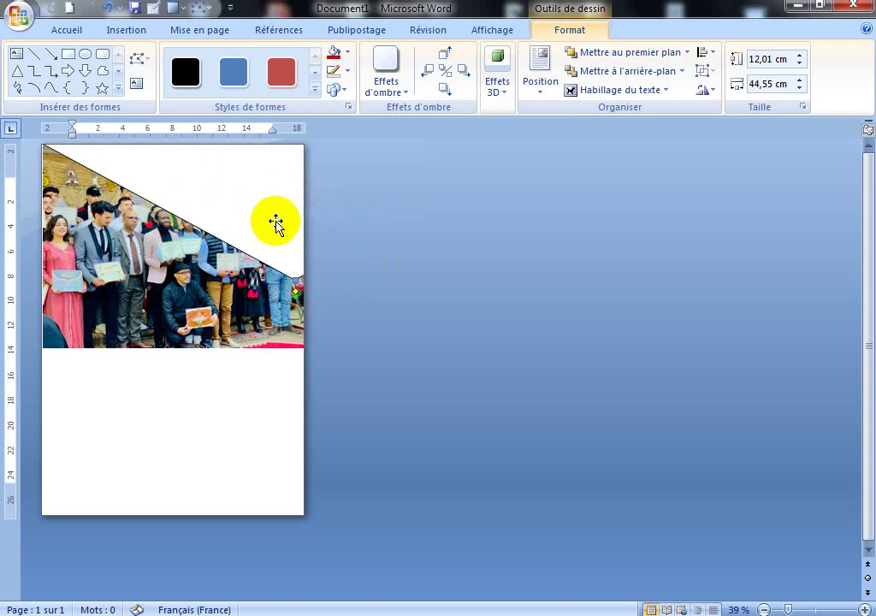
left_click(347, 72)
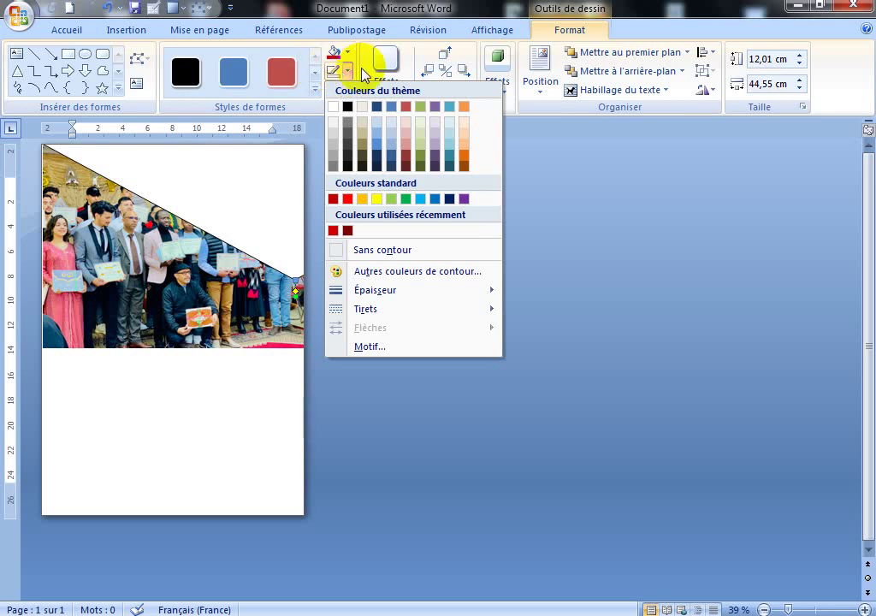
Step: Give the triangle no outline and a light peach fill
left_click(399, 252)
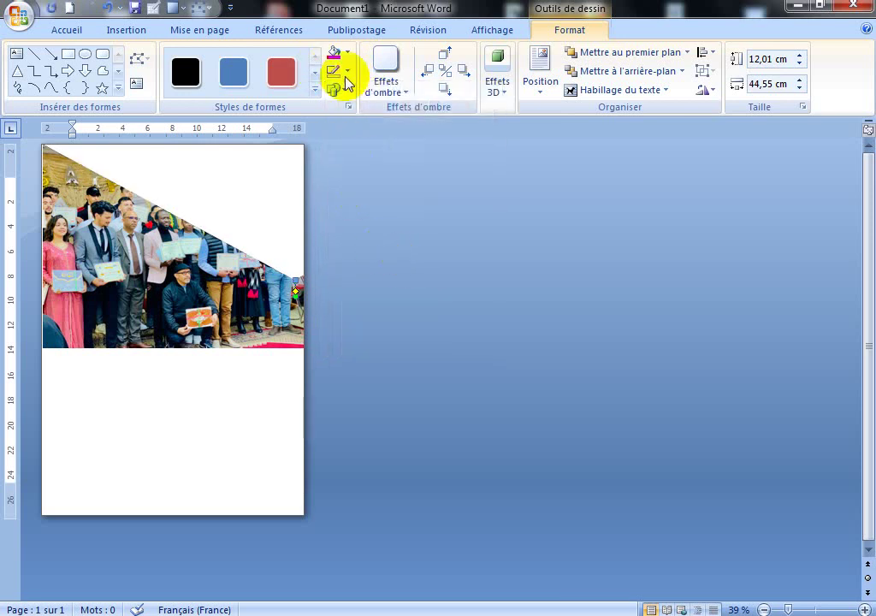
left_click(348, 54)
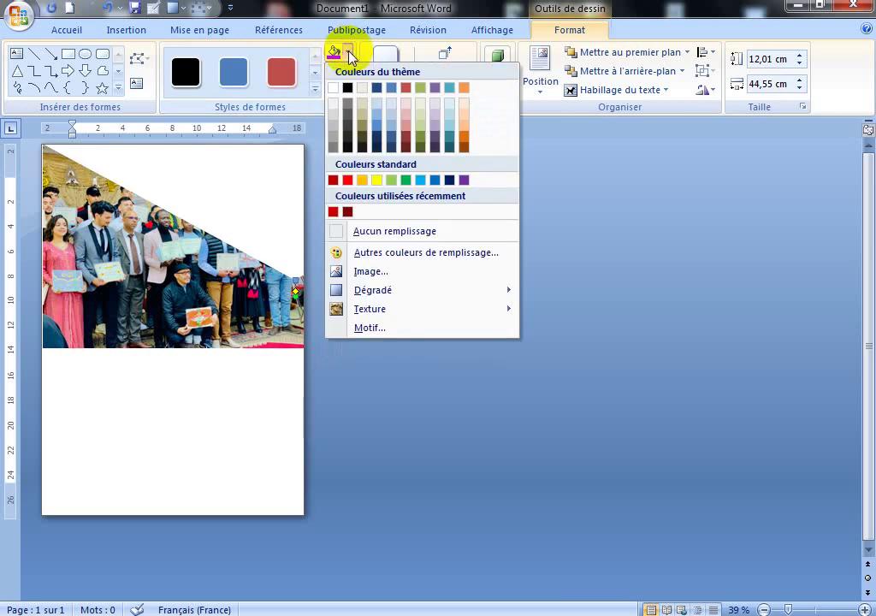
left_click(468, 105)
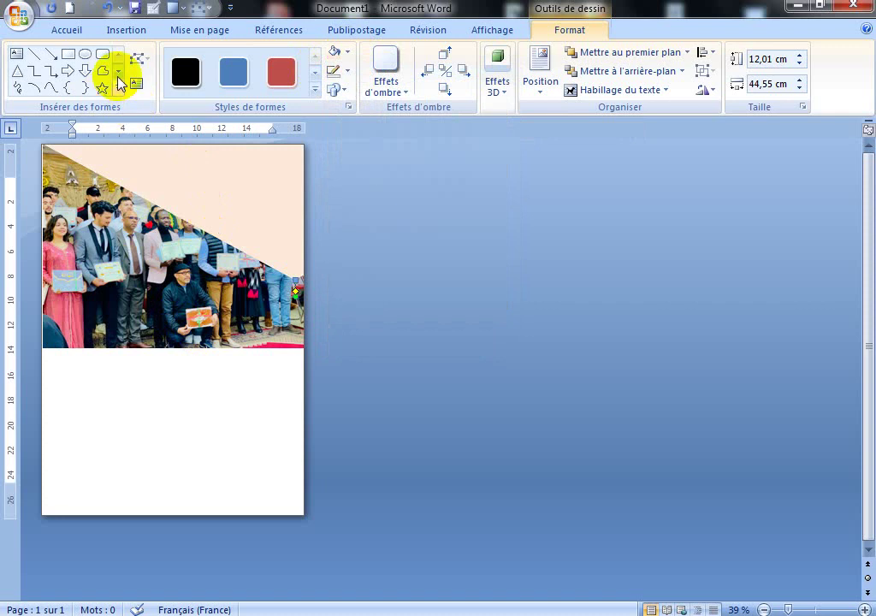
left_click(205, 426)
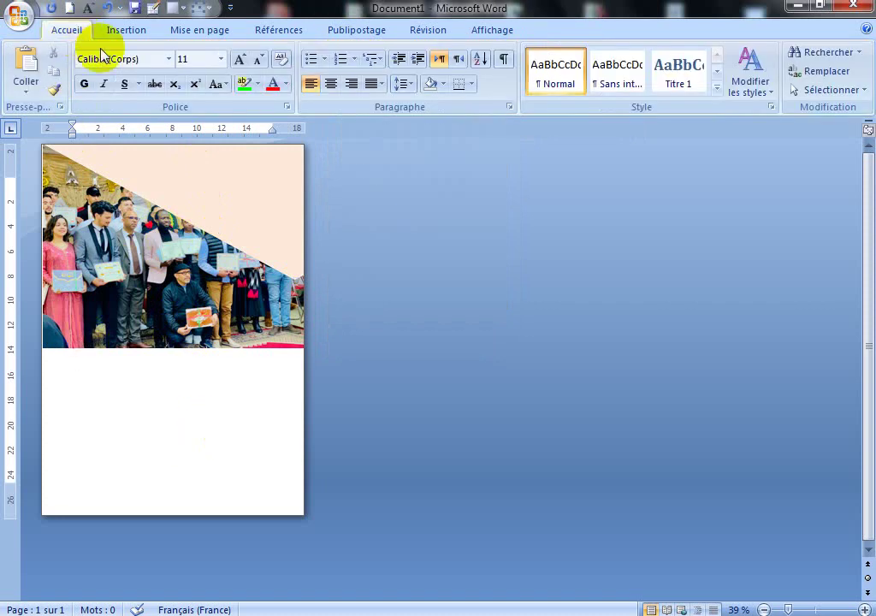
left_click(128, 31)
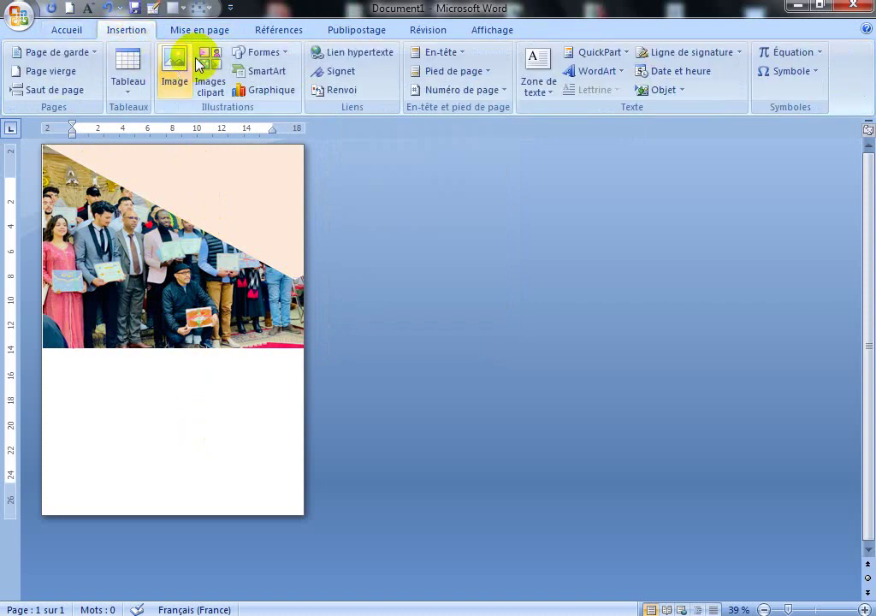
Step: Draw a second triangle, 8,65 × 10,16 cm, turned to point left against the left page edge
left_click(261, 52)
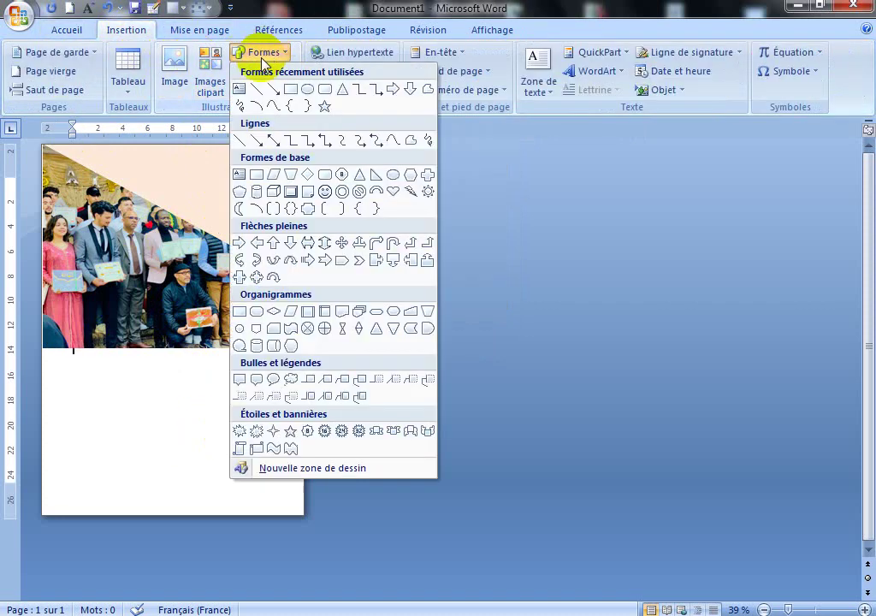
left_click(342, 90)
left_click_drag(141, 302, 265, 408)
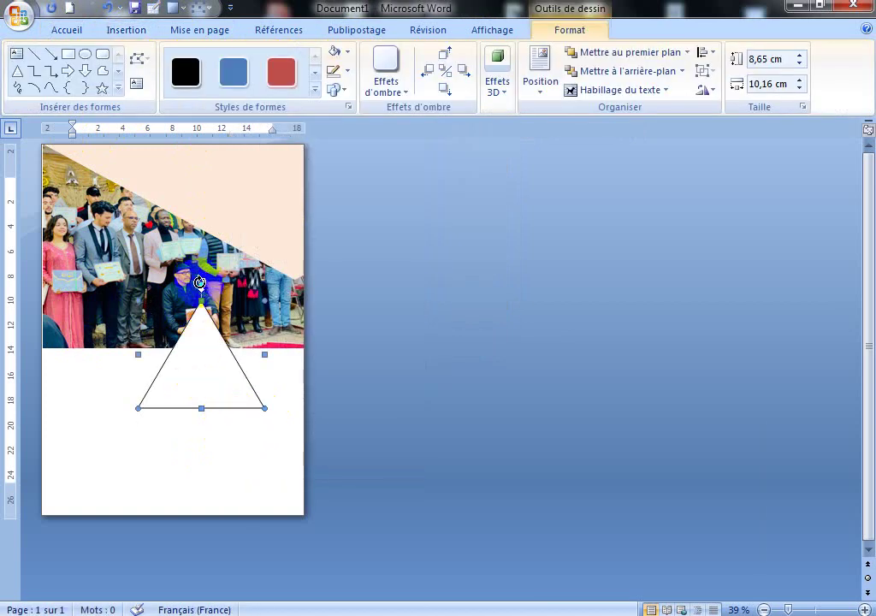
mouse_move(200, 283)
left_mouse_down()
mouse_move(129, 349)
mouse_move(139, 356)
left_mouse_up()
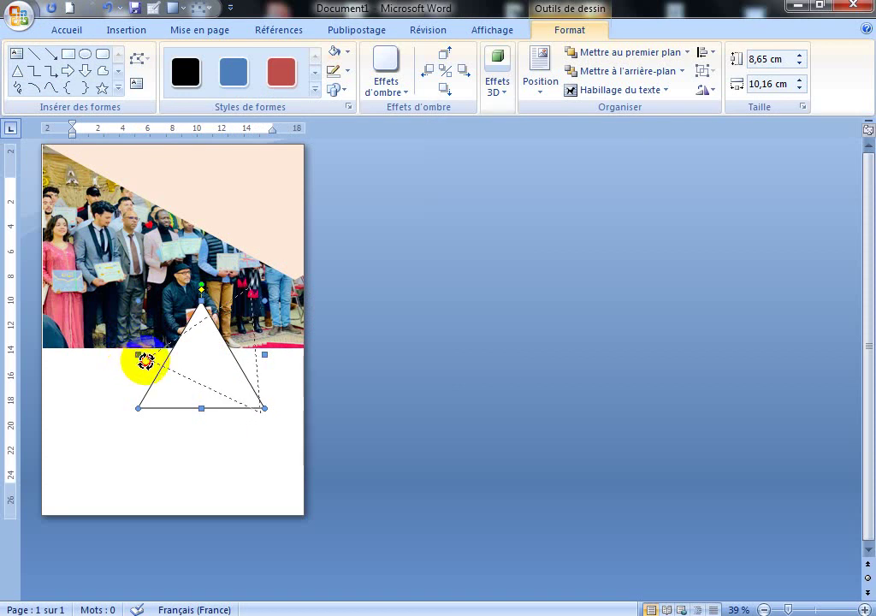
left_click_drag(146, 360, 152, 358)
mouse_move(210, 351)
left_mouse_down()
mouse_move(98, 349)
mouse_move(105, 348)
left_mouse_up()
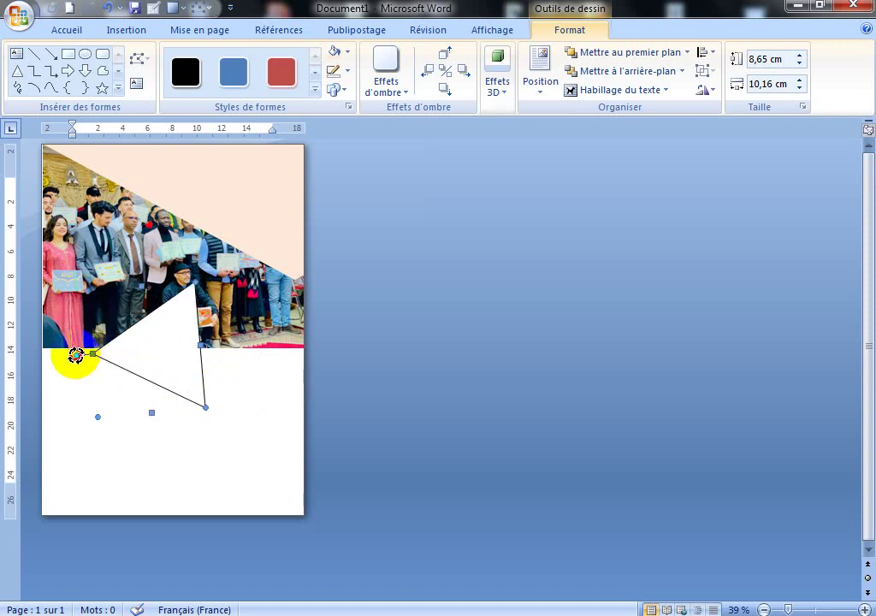
left_click_drag(75, 350, 108, 355)
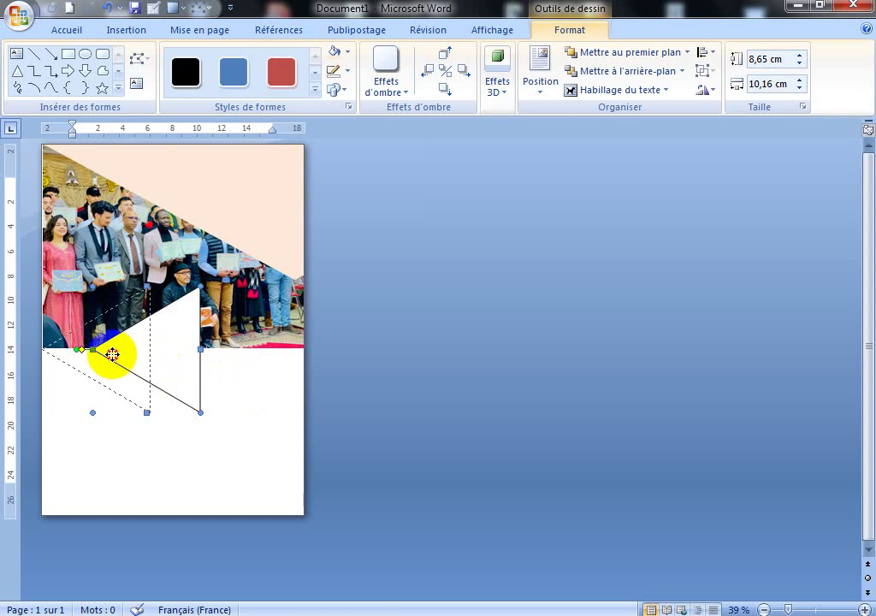
left_click_drag(112, 354, 111, 356)
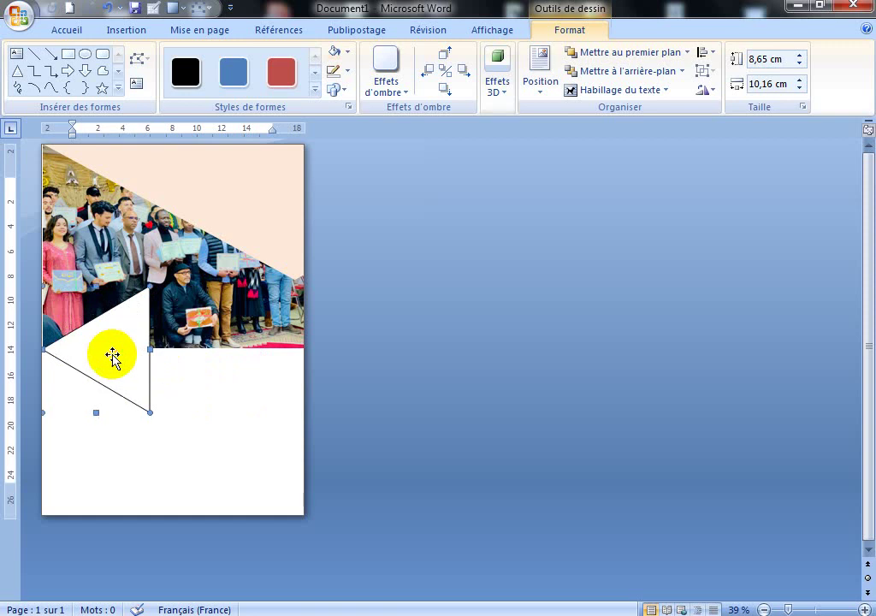
Step: Set the sideways triangle to no outline with dark red fill, then Ctrl-drag a copy to its right
left_click(350, 73)
left_click(359, 248)
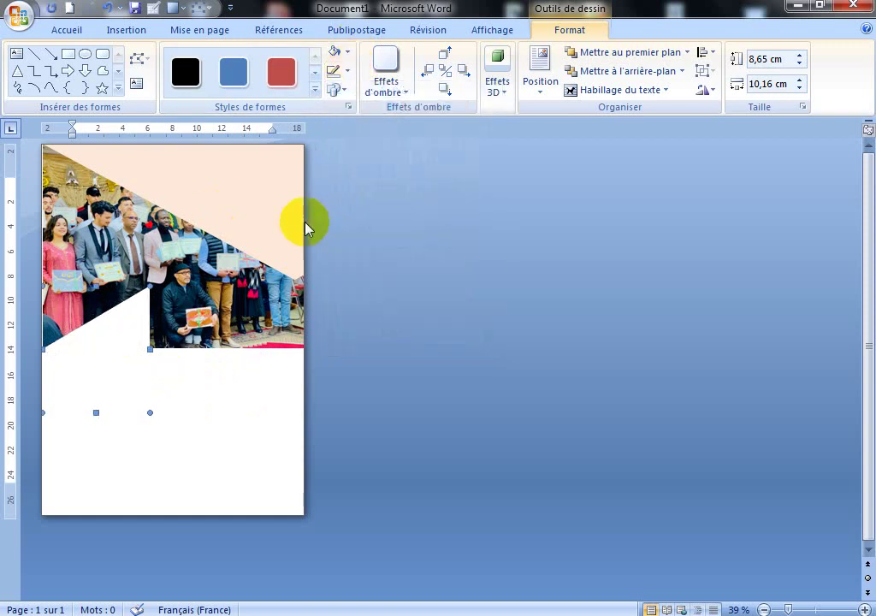
left_click(346, 52)
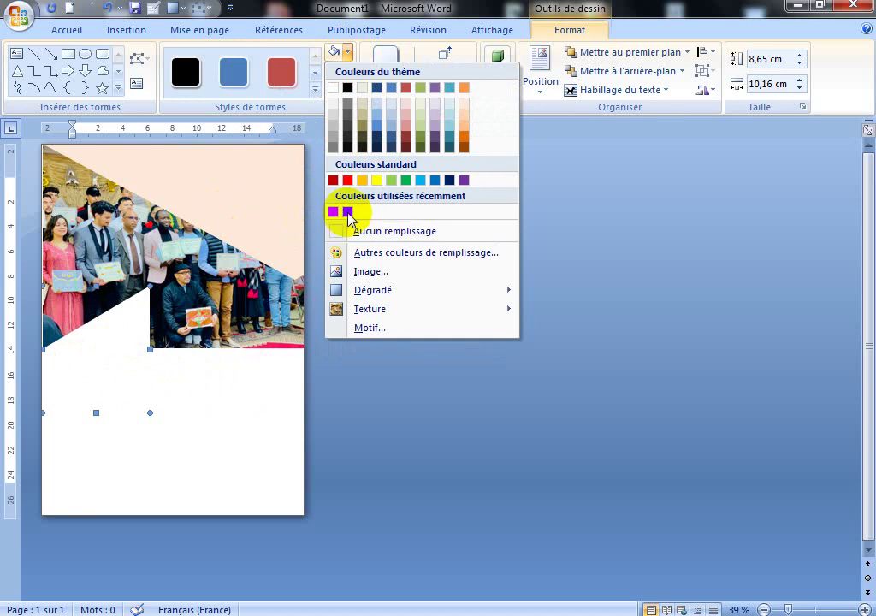
left_click(347, 211)
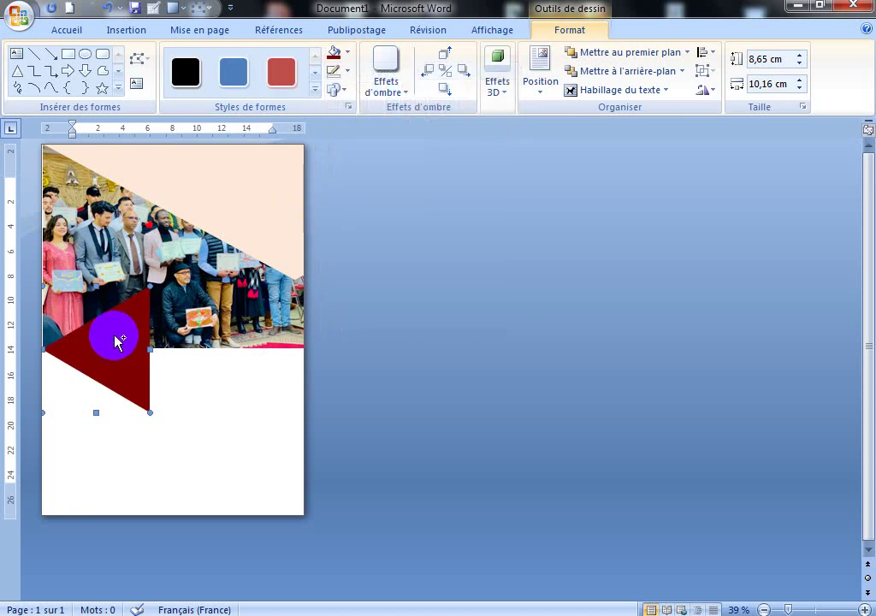
left_click_drag(122, 350, 220, 351)
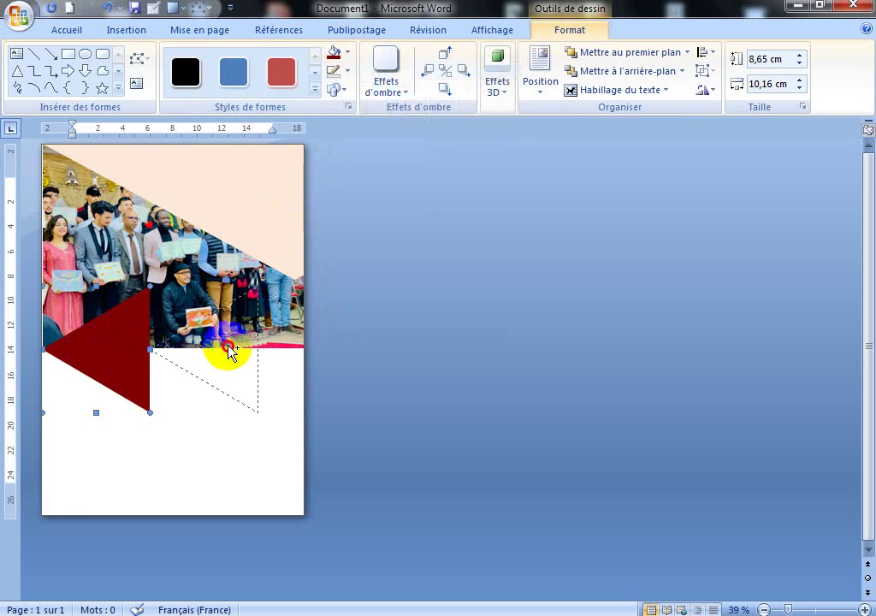
left_click_drag(223, 351, 223, 350)
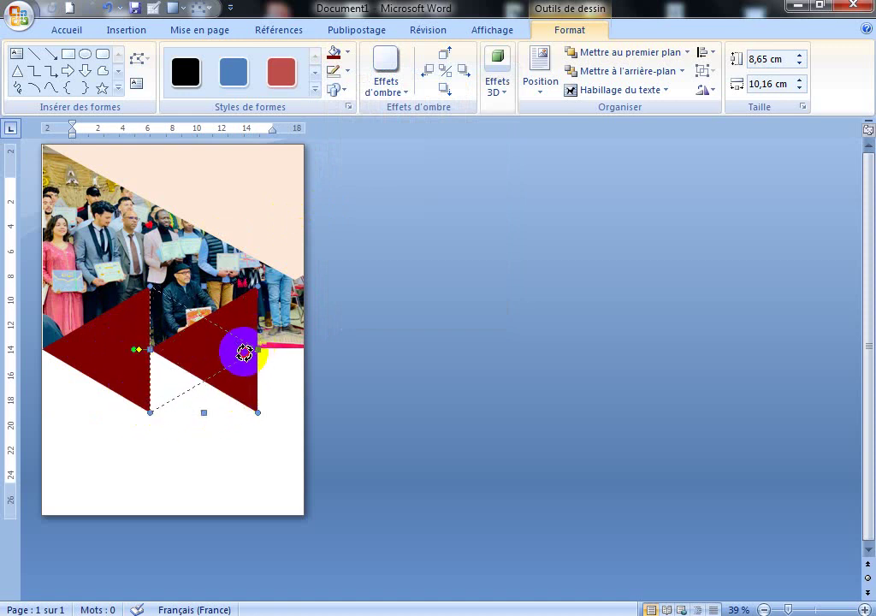
Step: Flip the copy to form a diamond, fill it bright red, and duplicate it up onto the photo
left_click_drag(244, 352, 246, 351)
left_click(152, 334)
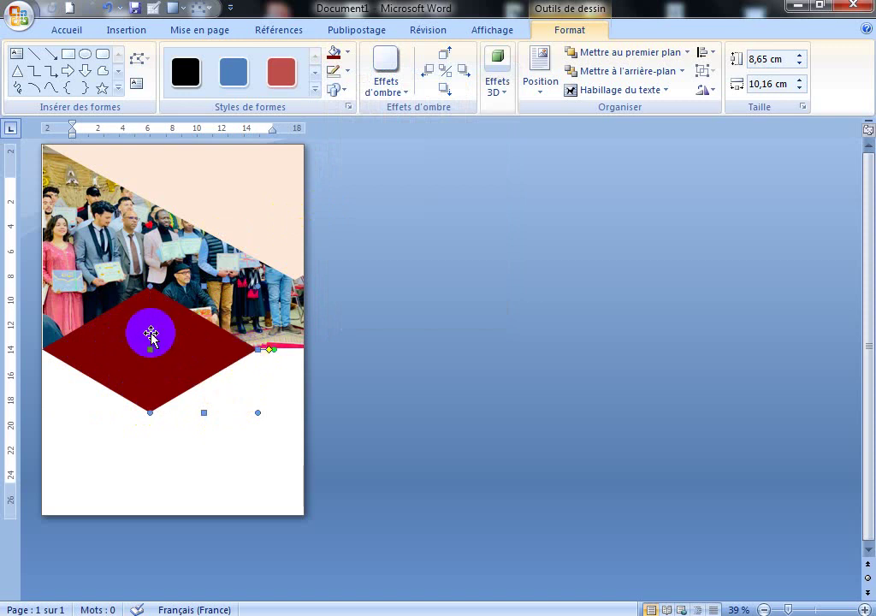
left_click(348, 56)
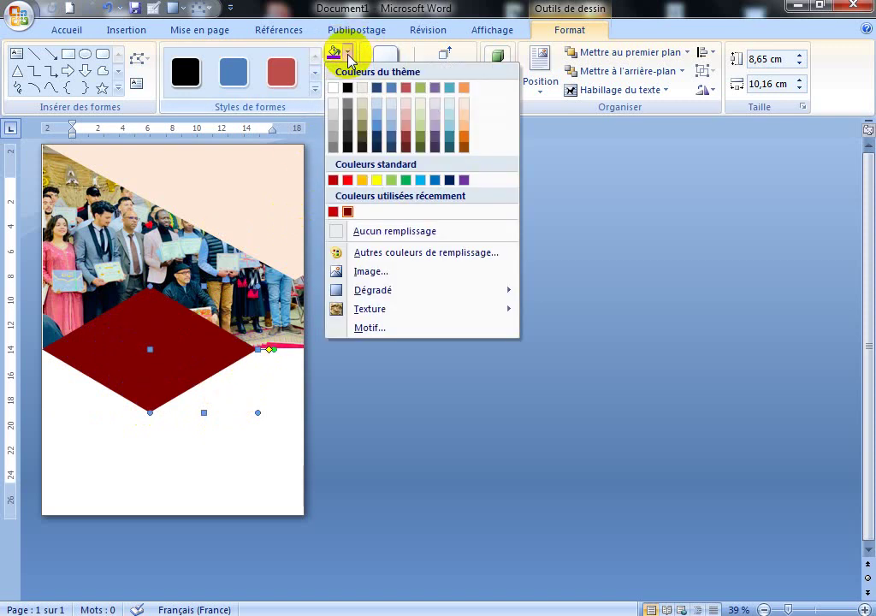
left_click(333, 212)
left_click(156, 384)
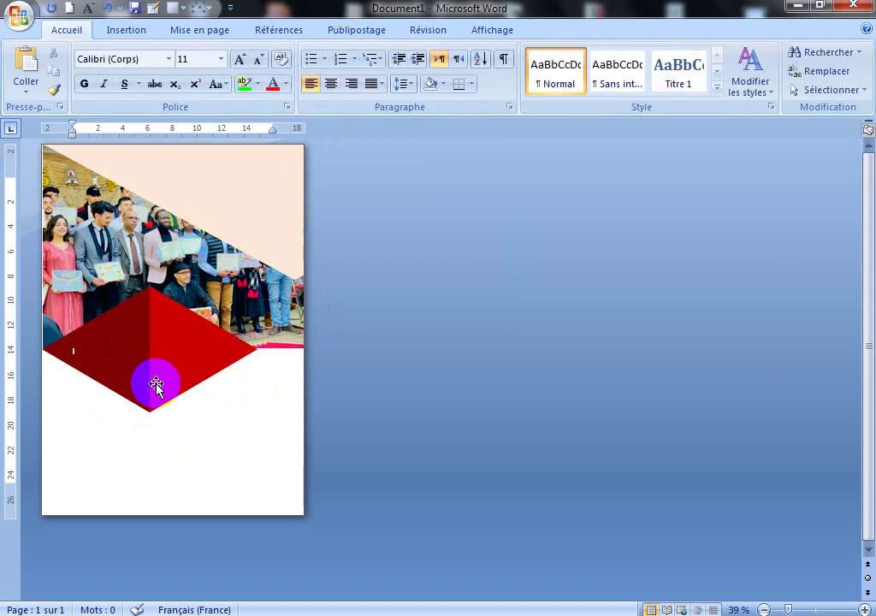
left_click(180, 362)
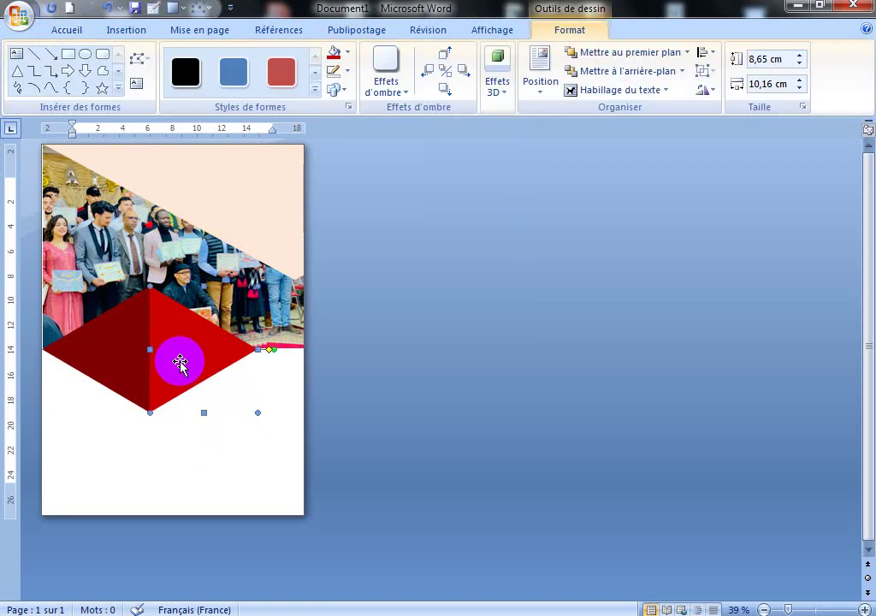
left_click_drag(180, 362, 203, 267)
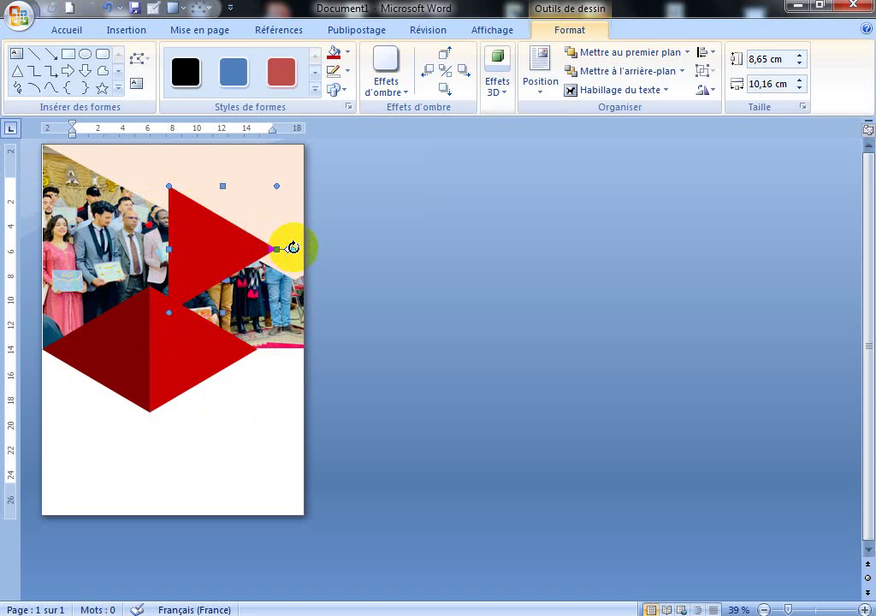
Step: Rotate the upper red triangle and position it over the photo above the diamond
left_click_drag(292, 248, 230, 294)
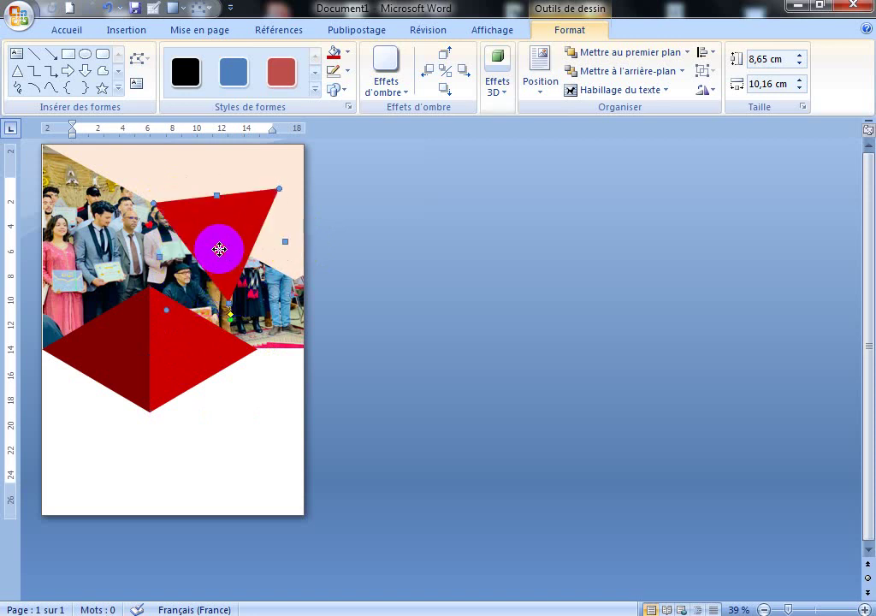
mouse_move(219, 249)
left_mouse_down()
mouse_move(274, 296)
mouse_move(198, 231)
left_mouse_up()
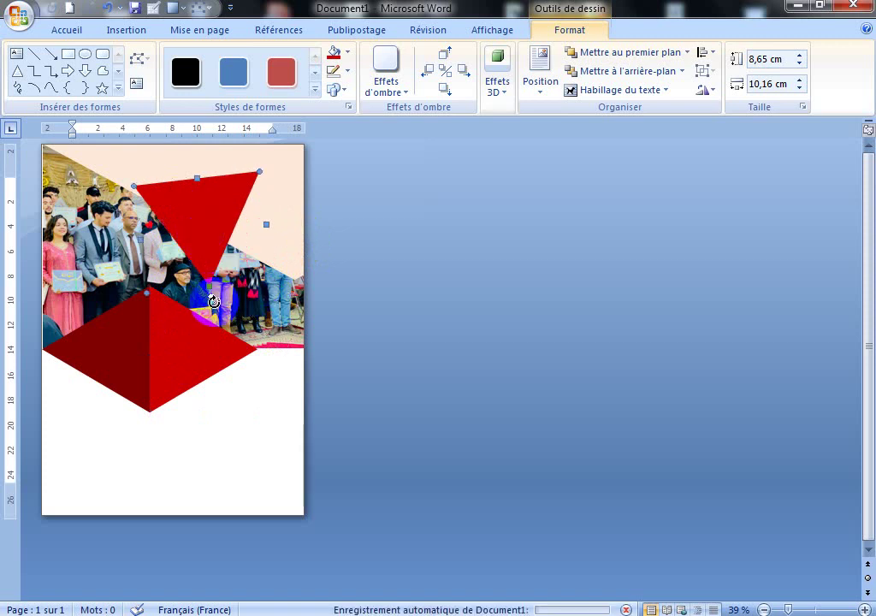
left_click_drag(178, 283, 179, 272)
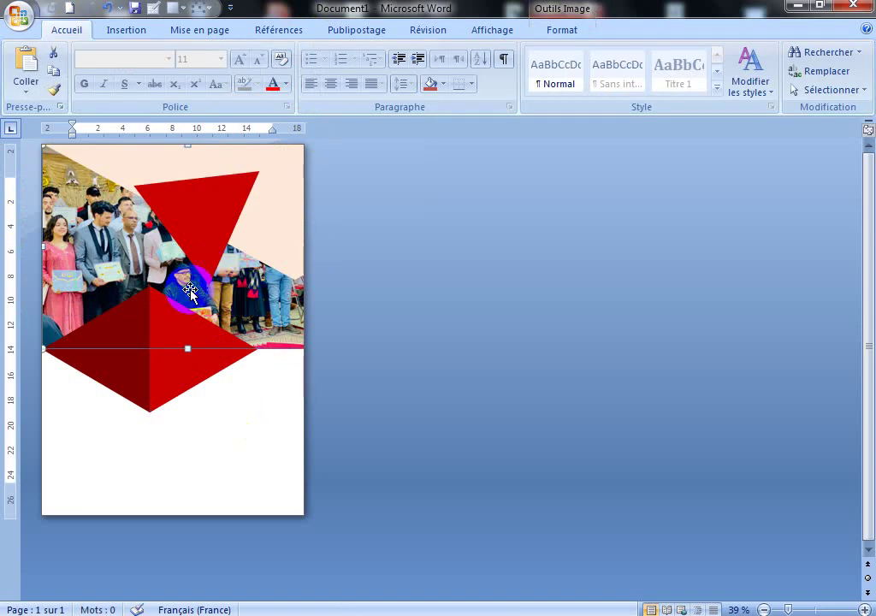
left_click(220, 258)
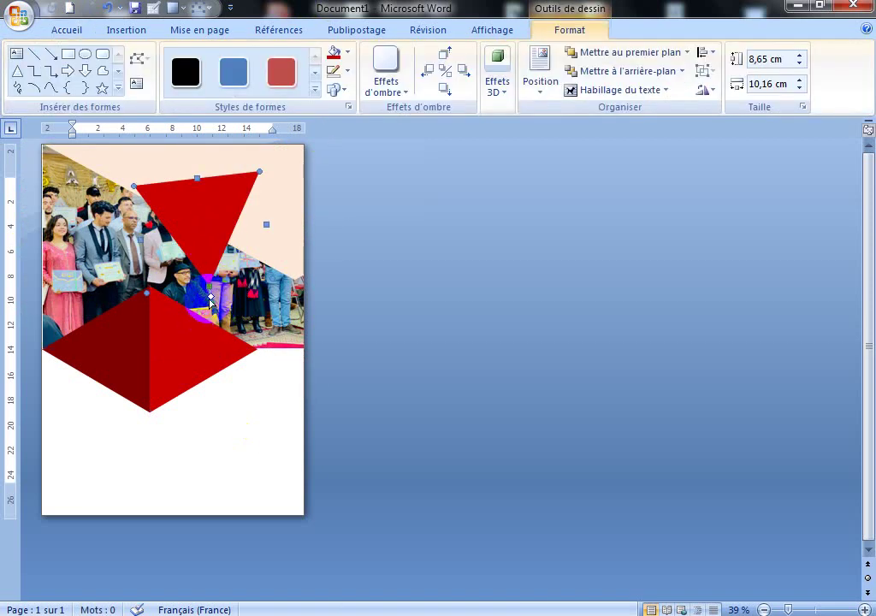
mouse_move(210, 301)
left_mouse_down()
mouse_move(165, 242)
mouse_move(164, 224)
left_mouse_up()
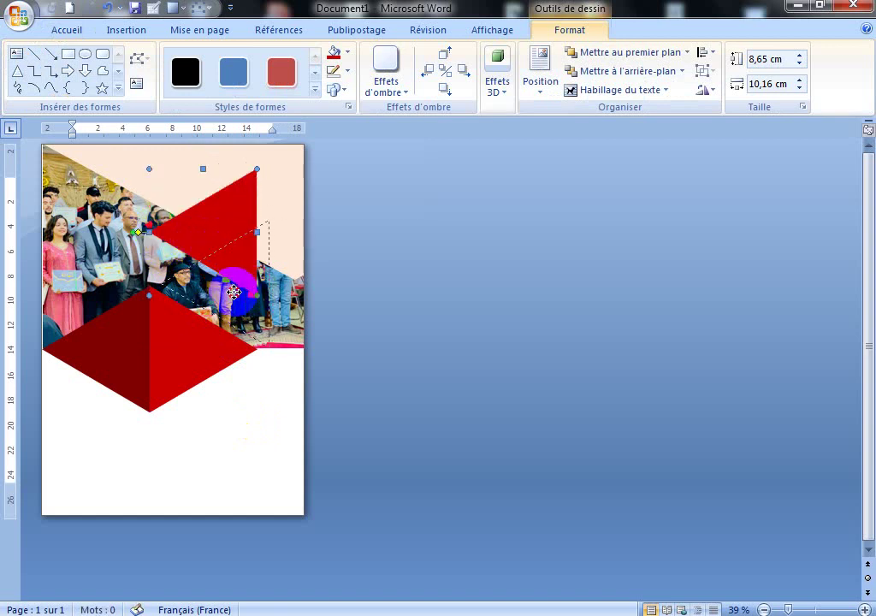
left_click_drag(227, 292, 228, 293)
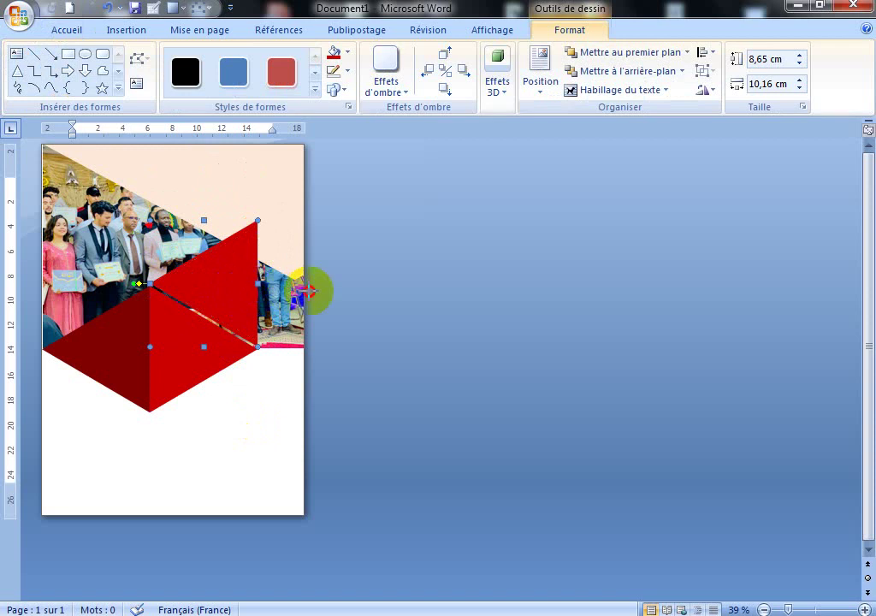
Step: Stretch the red triangle to 14,35 × 15,86 cm, reaching the right page edge
left_click_drag(258, 281, 330, 297)
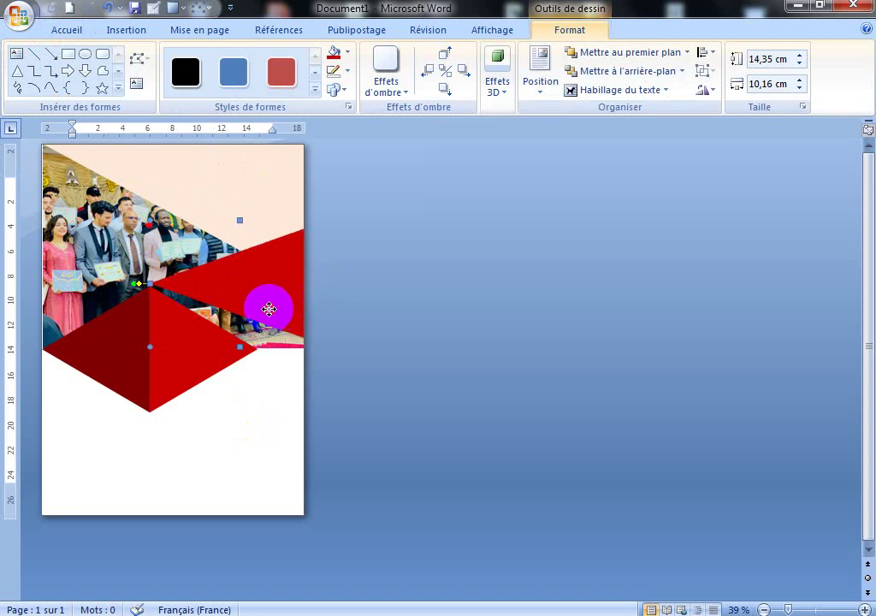
left_click_drag(227, 219, 231, 184)
left_click_drag(214, 358, 216, 383)
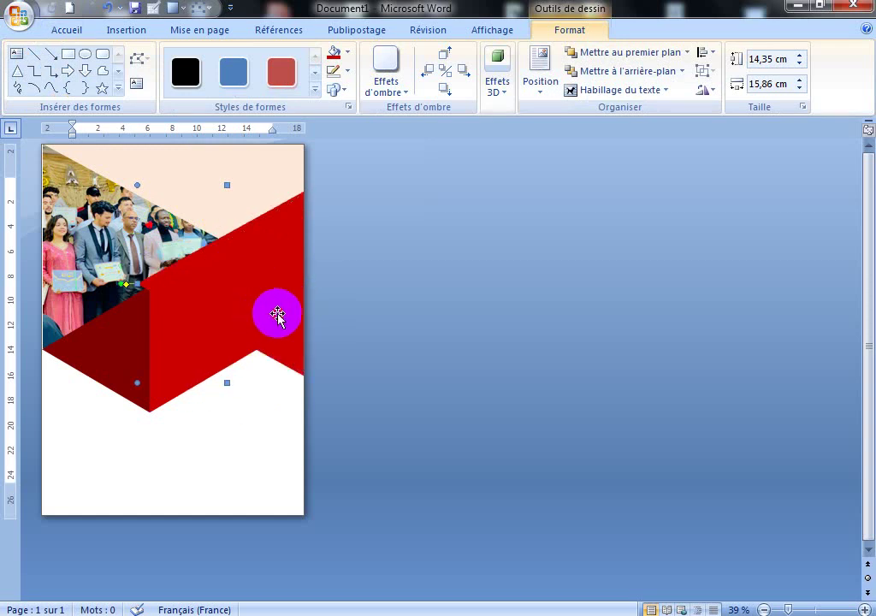
left_click_drag(253, 302, 266, 296)
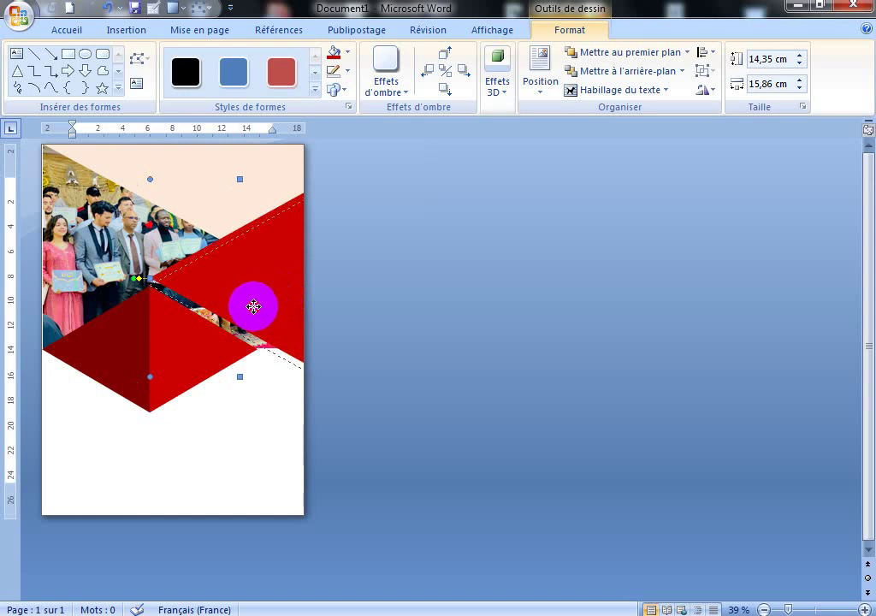
left_click_drag(251, 306, 253, 307)
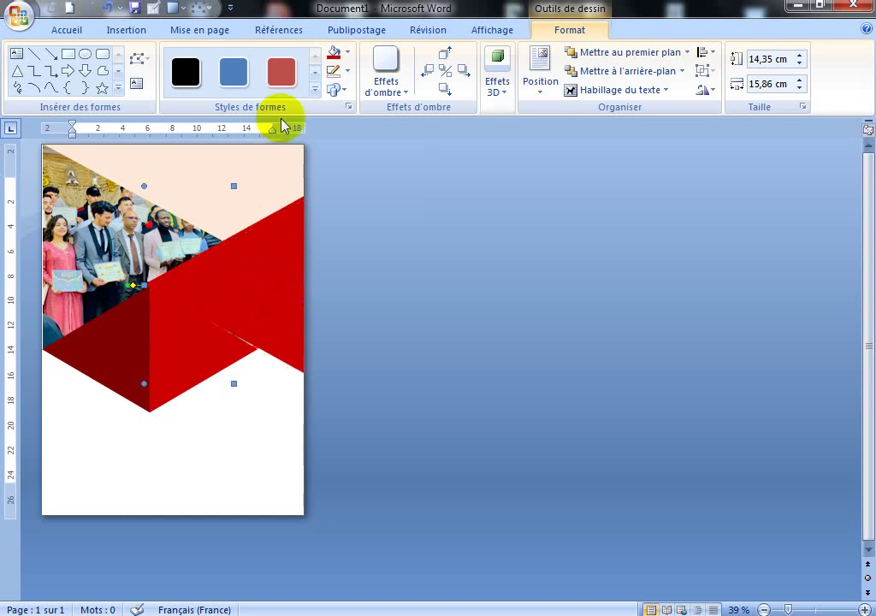
Step: Give the large triangle an Ombre portée drop shadow and a brighter red custom fill
left_click(400, 86)
left_click(483, 212)
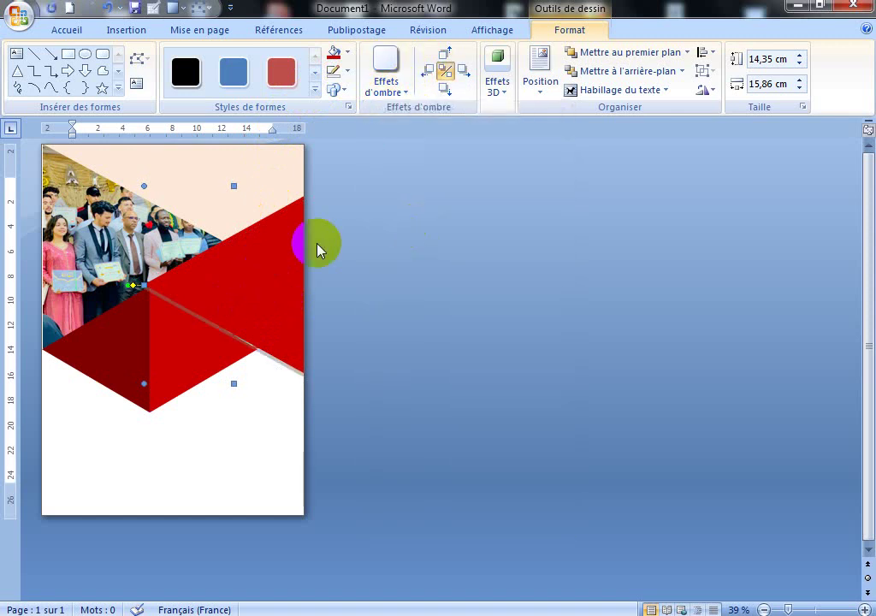
left_click(346, 53)
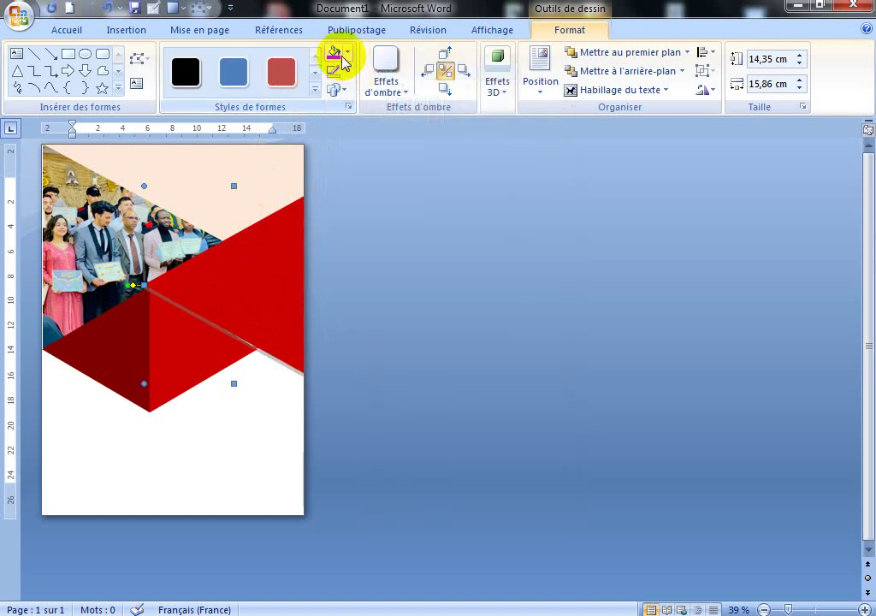
left_click(347, 58)
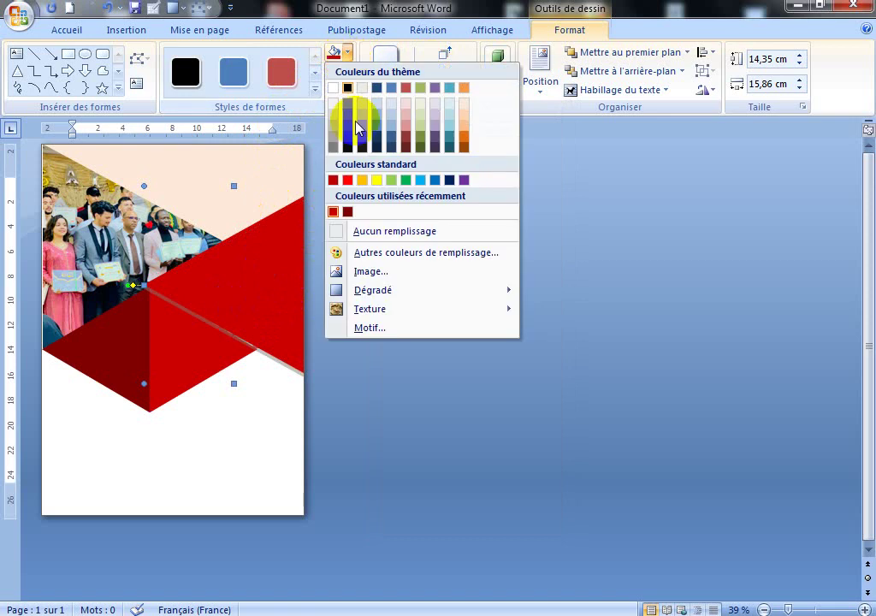
left_click(425, 254)
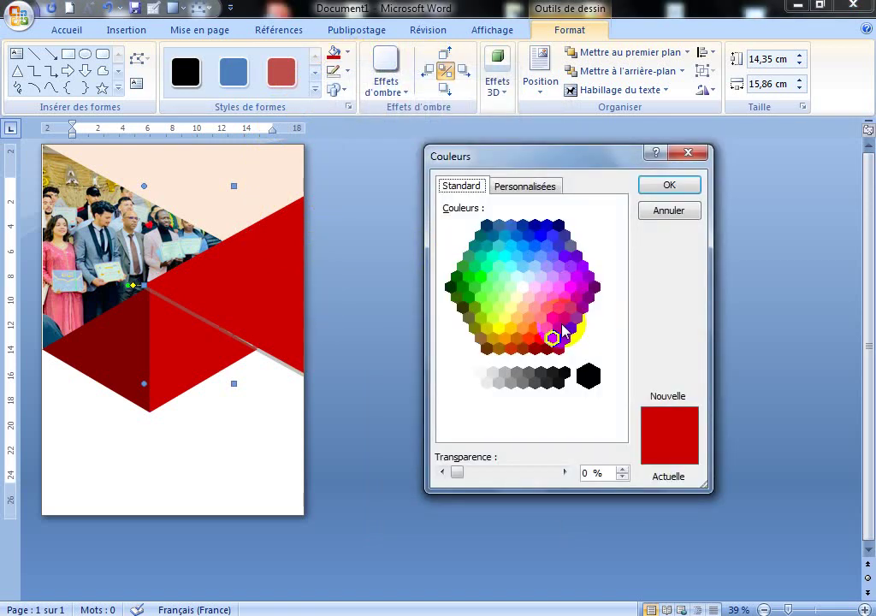
left_click(558, 328)
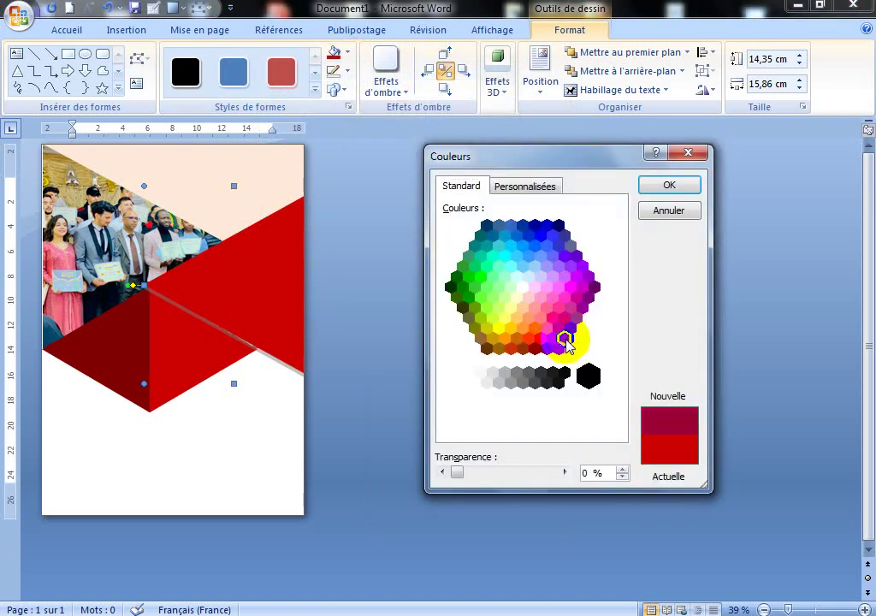
left_click(541, 339)
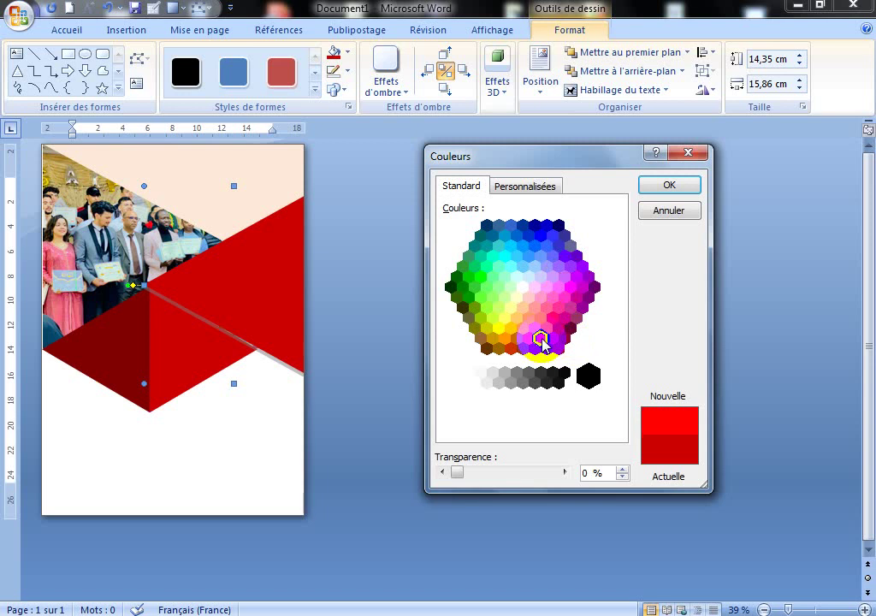
left_click(689, 186)
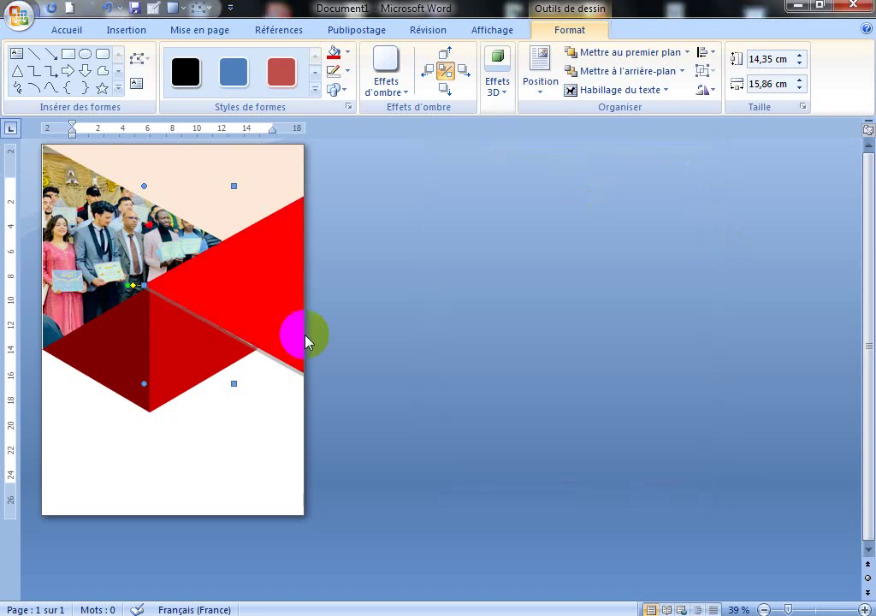
left_click(212, 444)
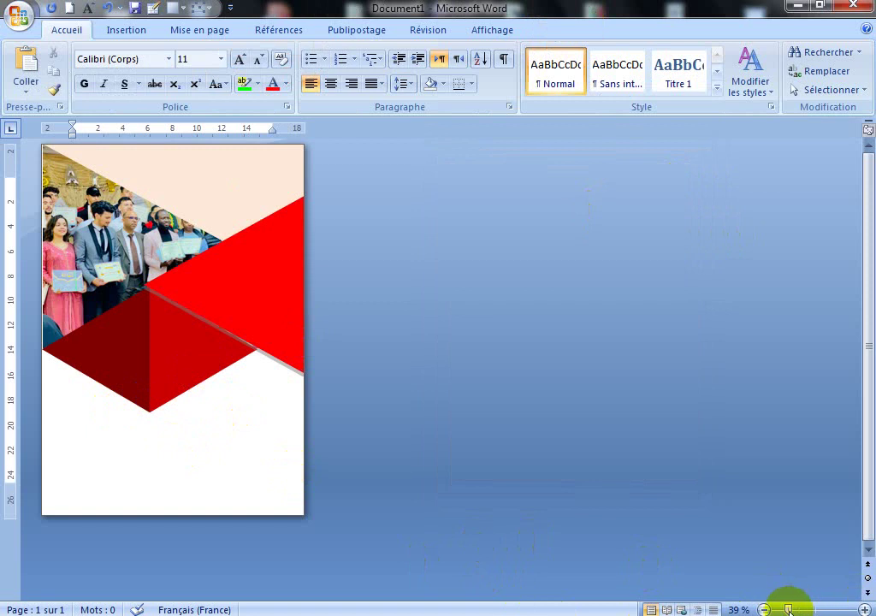
Step: Zoom to 66% and draw a small triangle above the photo, rotated to point right
left_click_drag(789, 609, 799, 609)
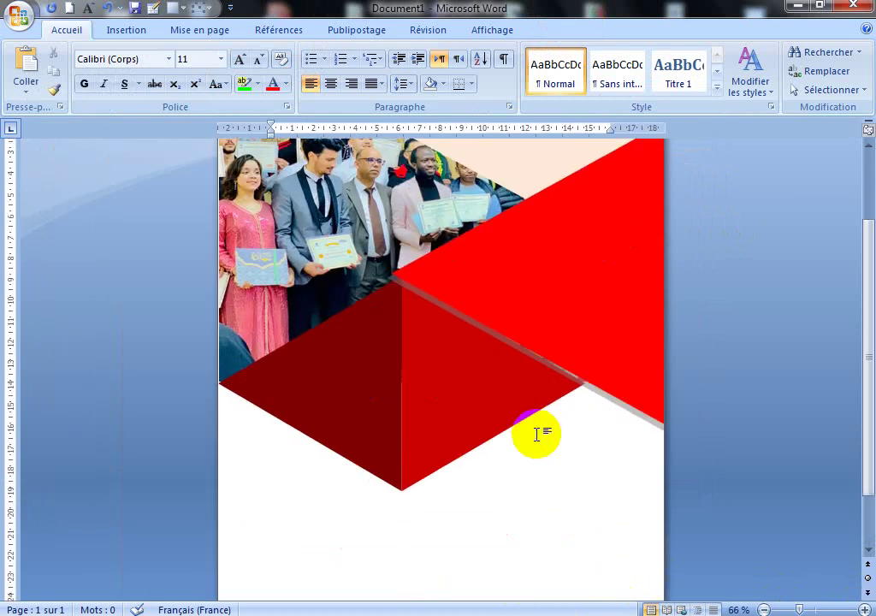
scroll(536, 433, "down", 2)
scroll(536, 434, "up", 2)
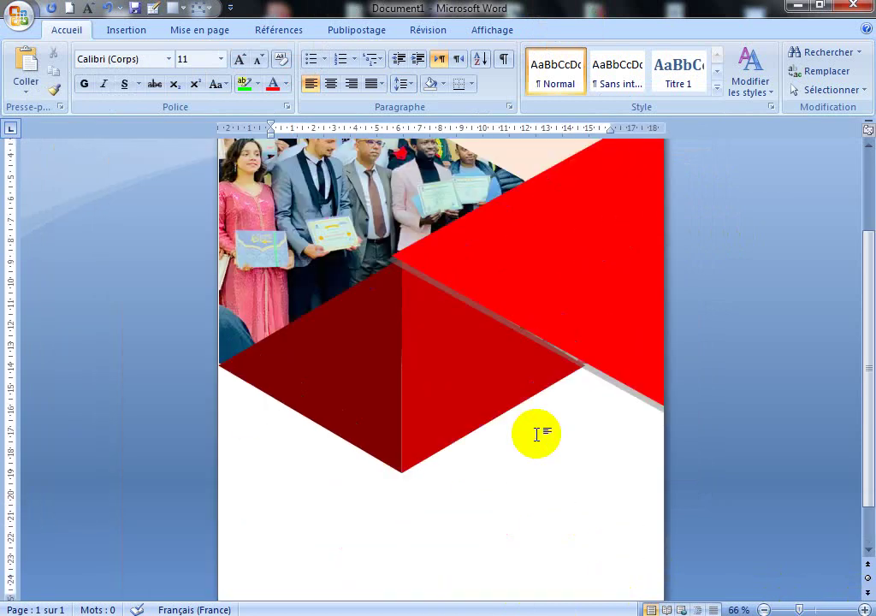
scroll(536, 434, "up", 1)
scroll(536, 434, "up", 1)
scroll(536, 434, "up", 1)
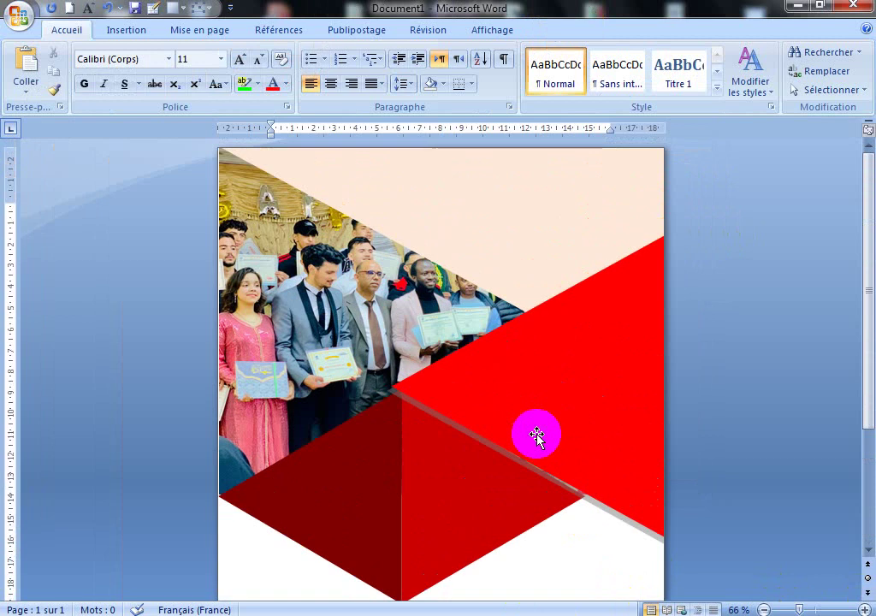
left_click(124, 32)
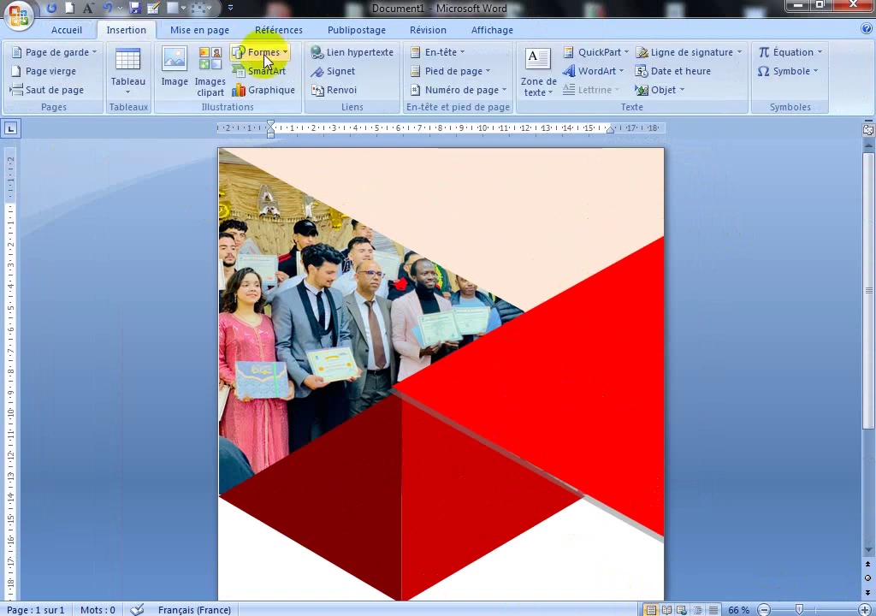
left_click(259, 52)
left_click(340, 91)
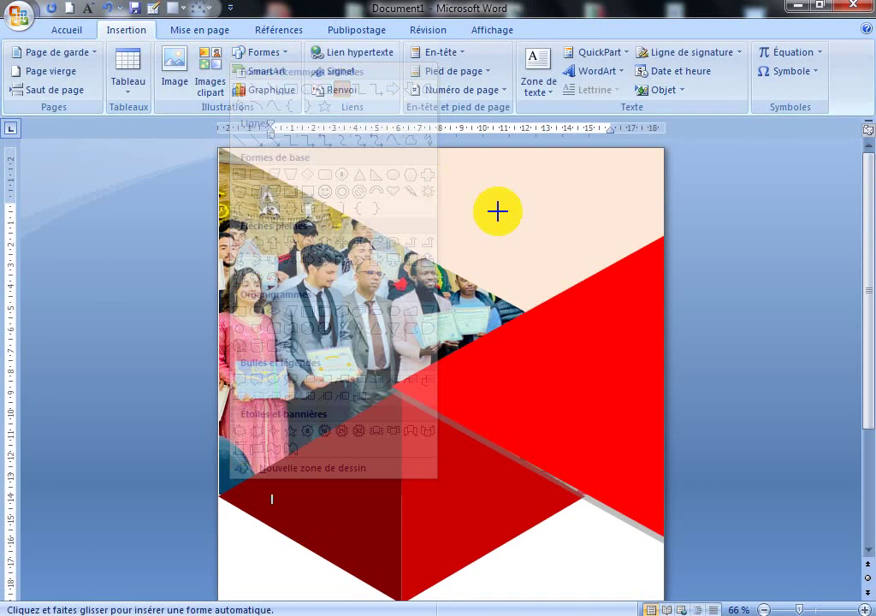
left_click_drag(465, 192, 510, 227)
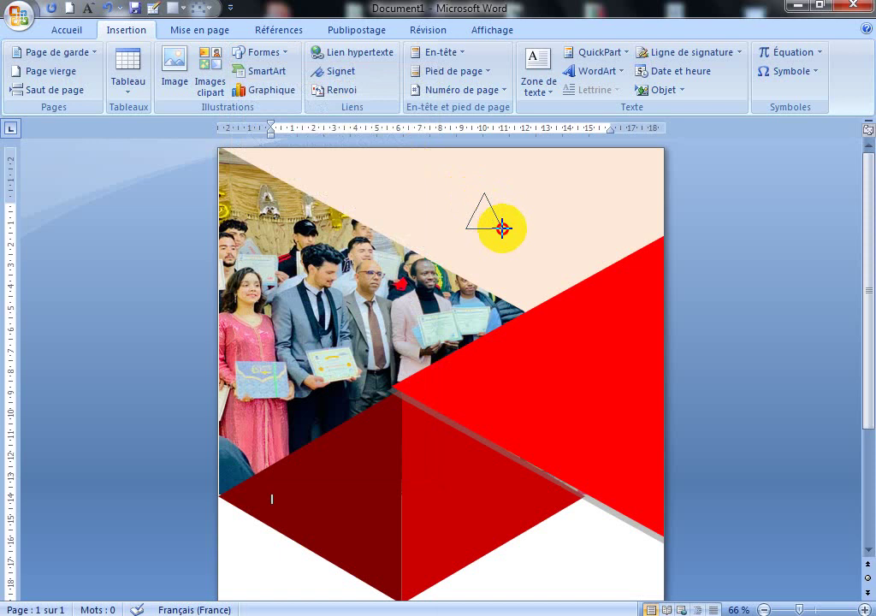
left_click_drag(485, 175, 526, 195)
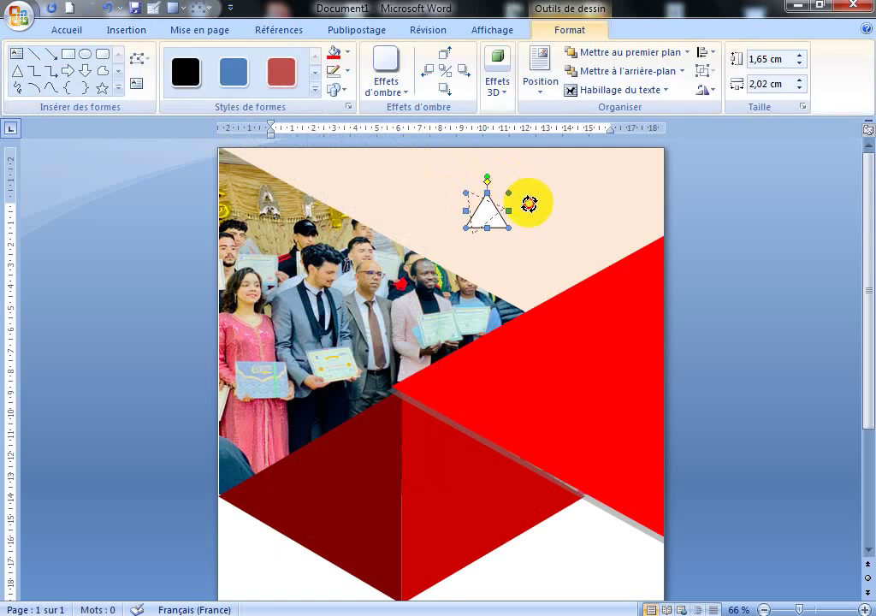
left_click_drag(529, 205, 528, 205)
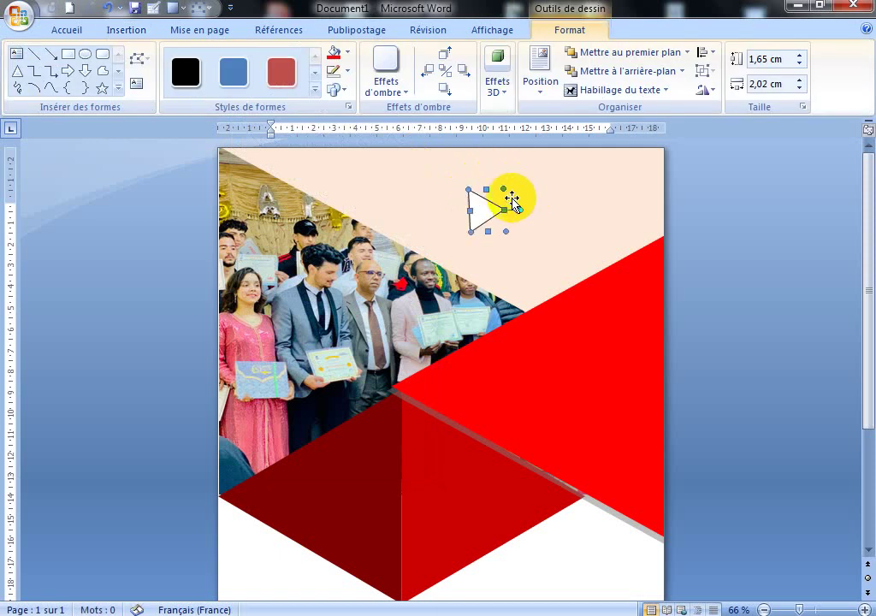
Step: Remove the small triangle's outline and fill it dark red
left_click(336, 72)
left_click(402, 250)
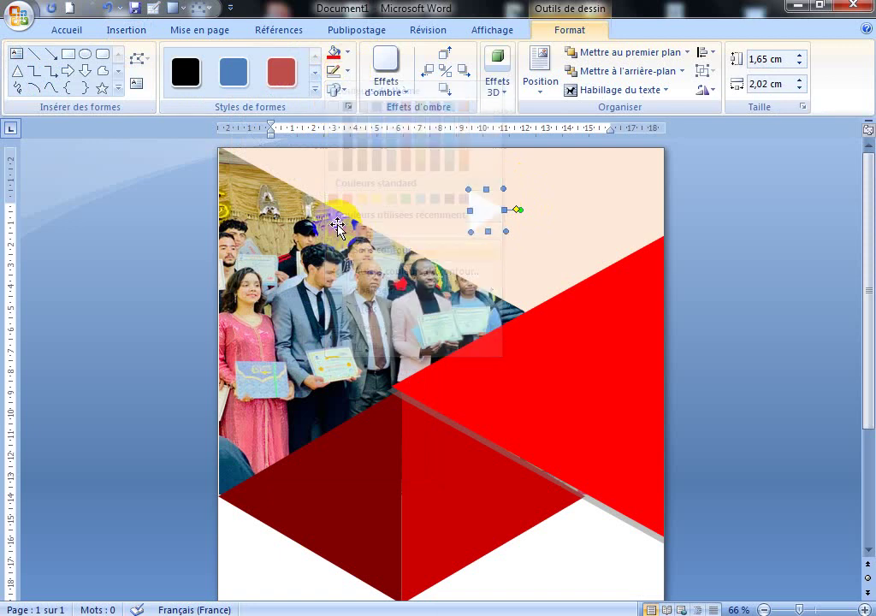
left_click(348, 53)
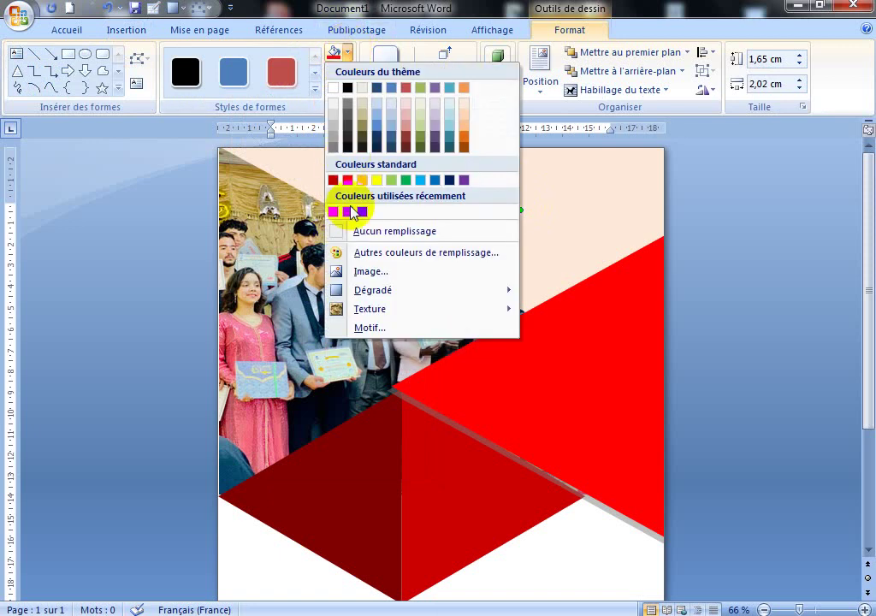
left_click(361, 210)
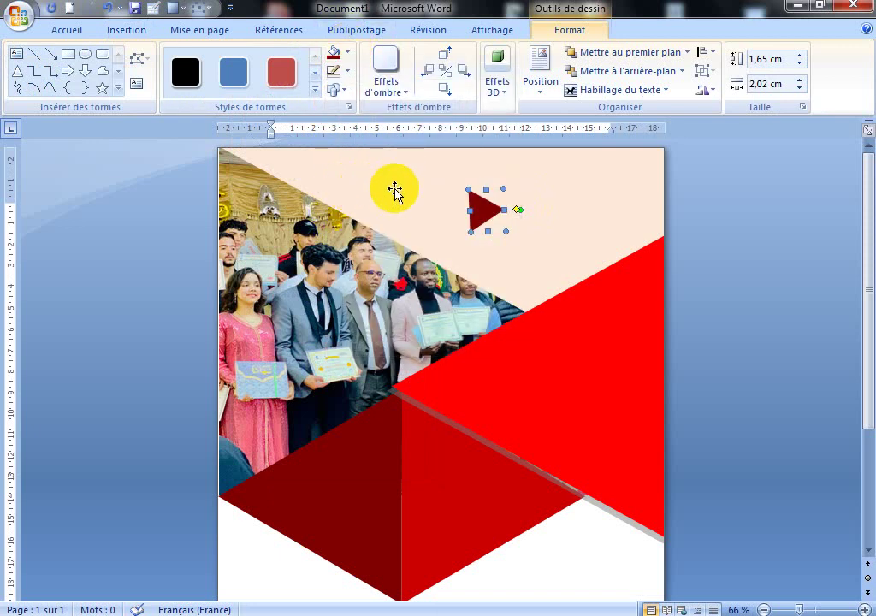
Step: Copy the dark red triangle, narrow the copy to 0.87 cm, and place it on the first
mouse_move(484, 210)
left_mouse_down()
mouse_move(552, 216)
mouse_move(544, 204)
left_mouse_up()
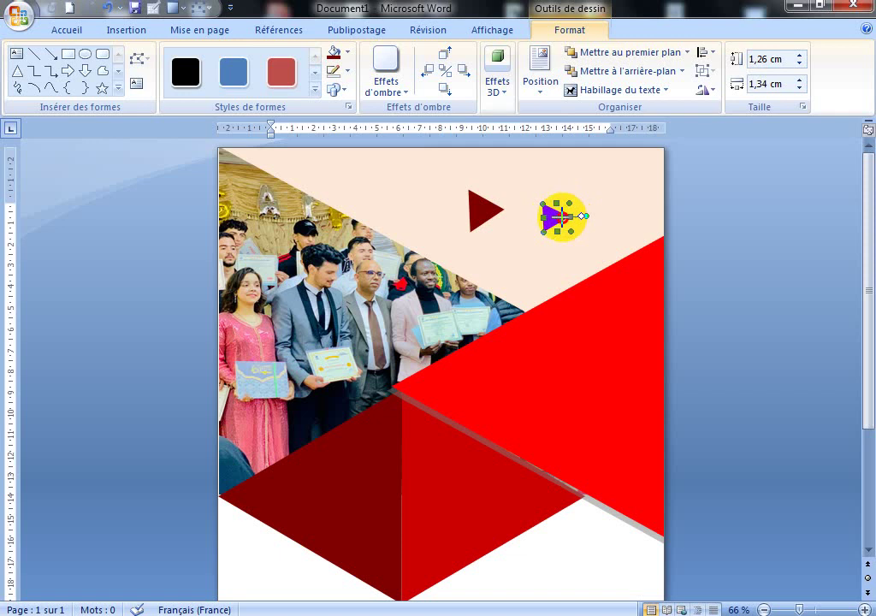
left_click_drag(570, 216, 562, 217)
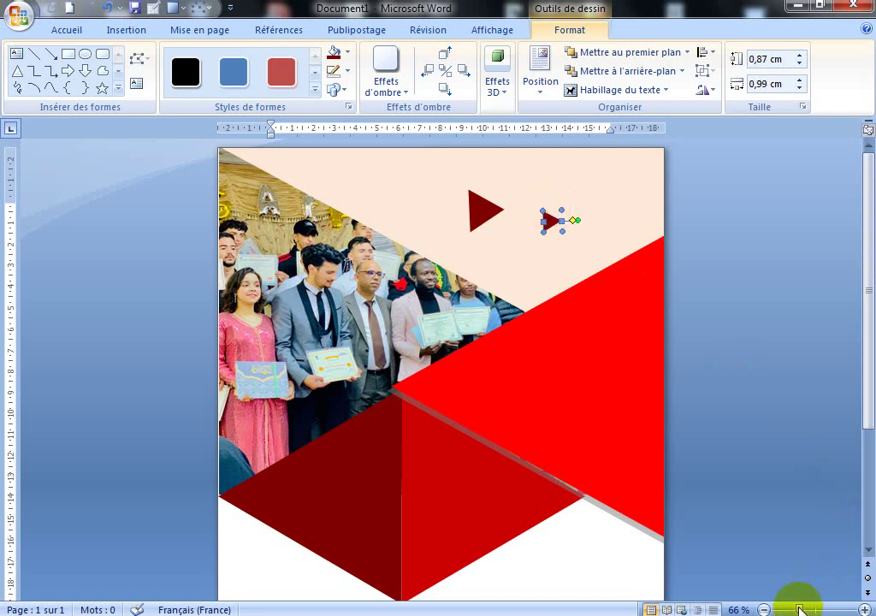
left_click_drag(797, 608, 814, 609)
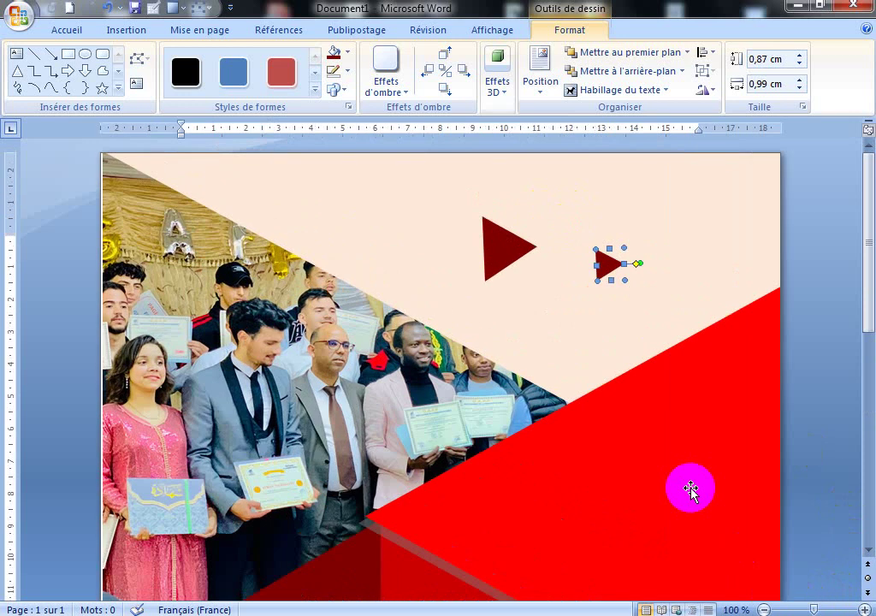
left_click(618, 278)
left_click(506, 252)
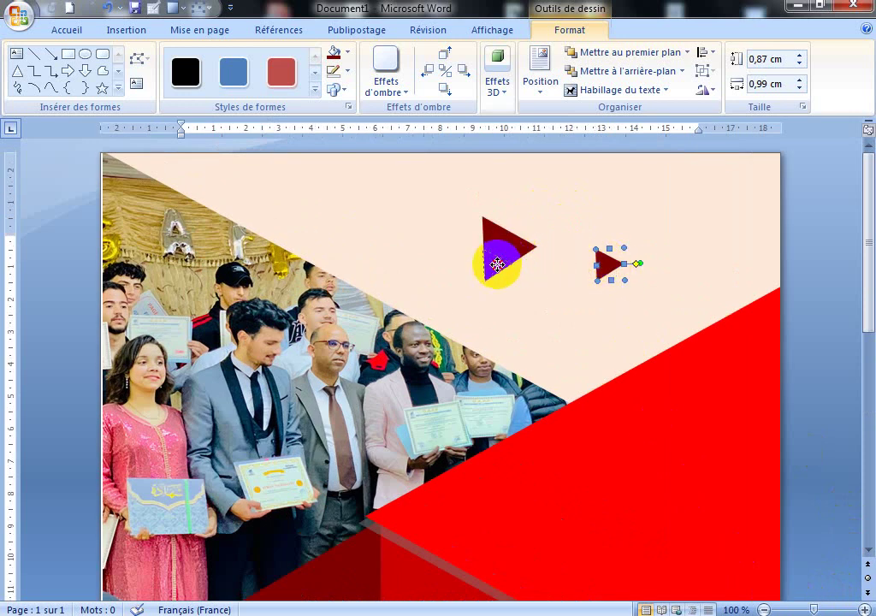
left_click_drag(497, 264, 503, 258)
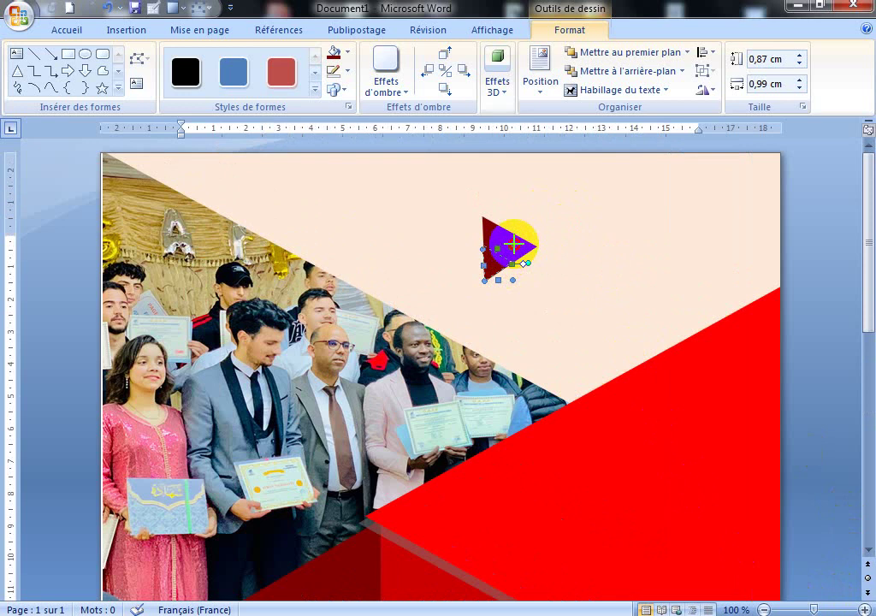
Step: Select both small triangles and group them into one shape
left_click(516, 244)
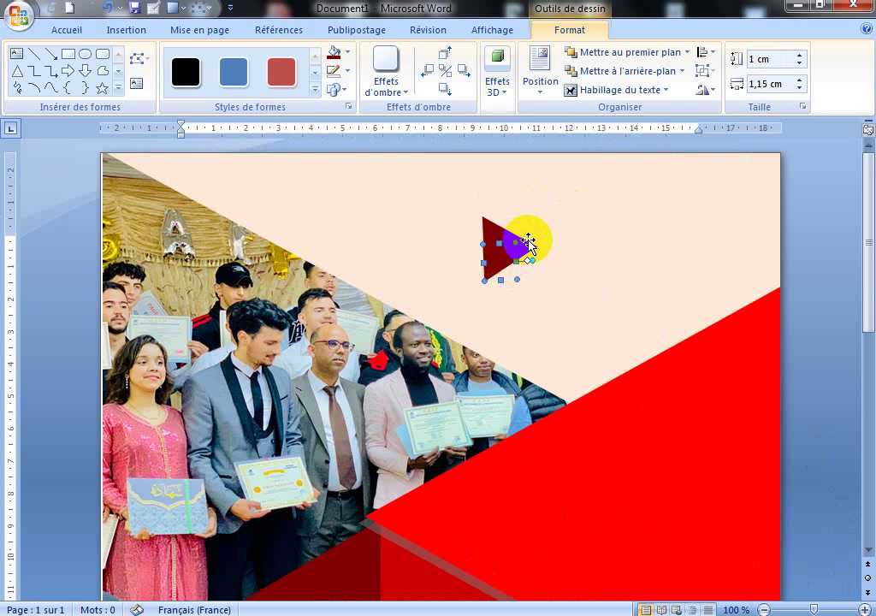
left_click(347, 52)
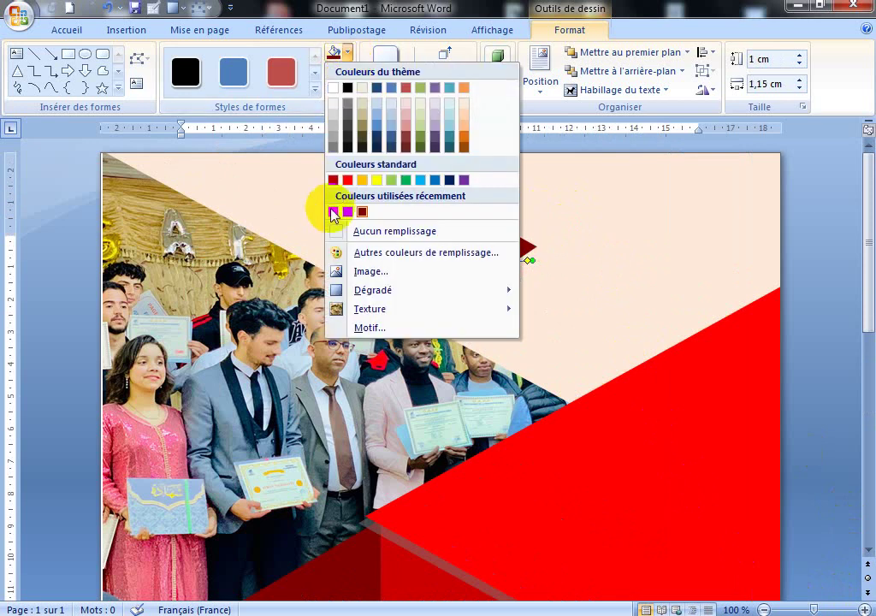
left_click(567, 275)
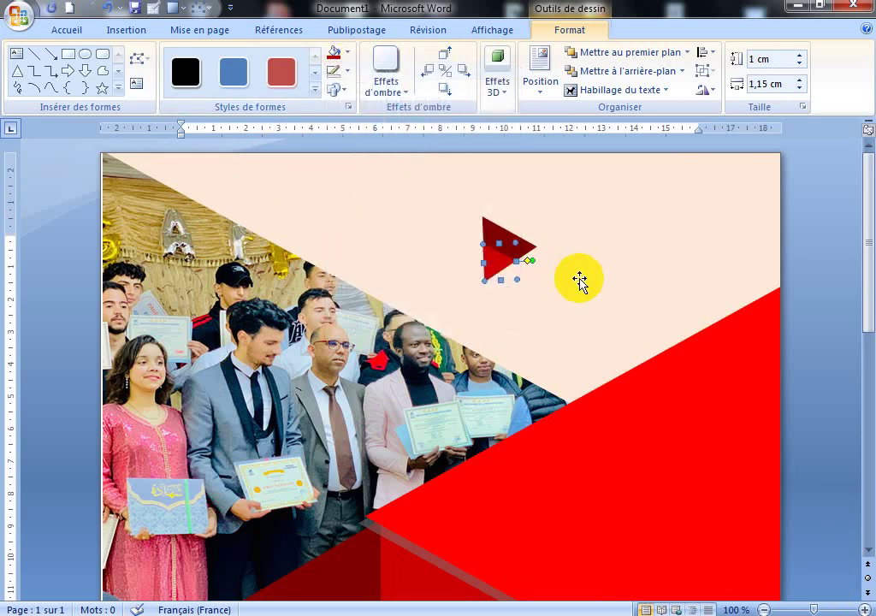
left_click(518, 254)
left_click(506, 256)
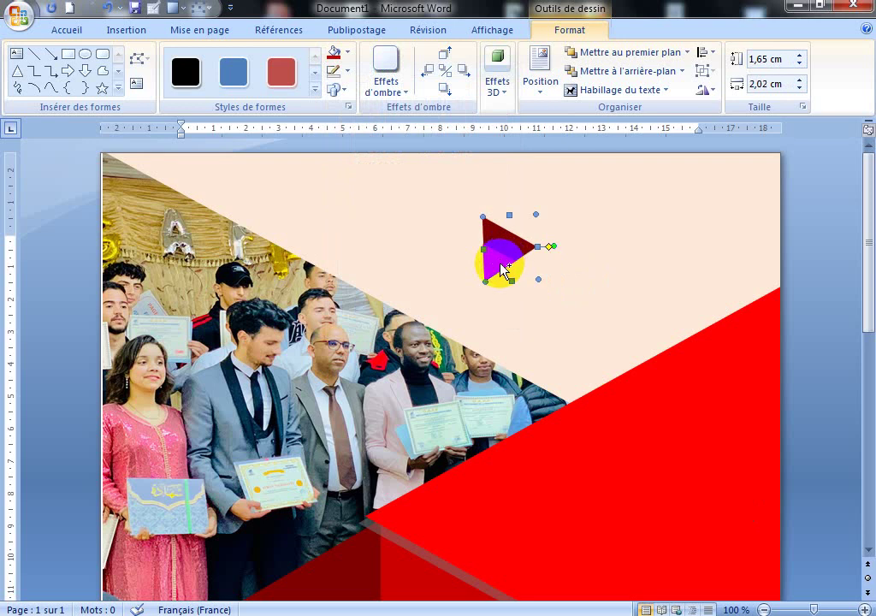
left_click(522, 258, "shift")
left_click(714, 73)
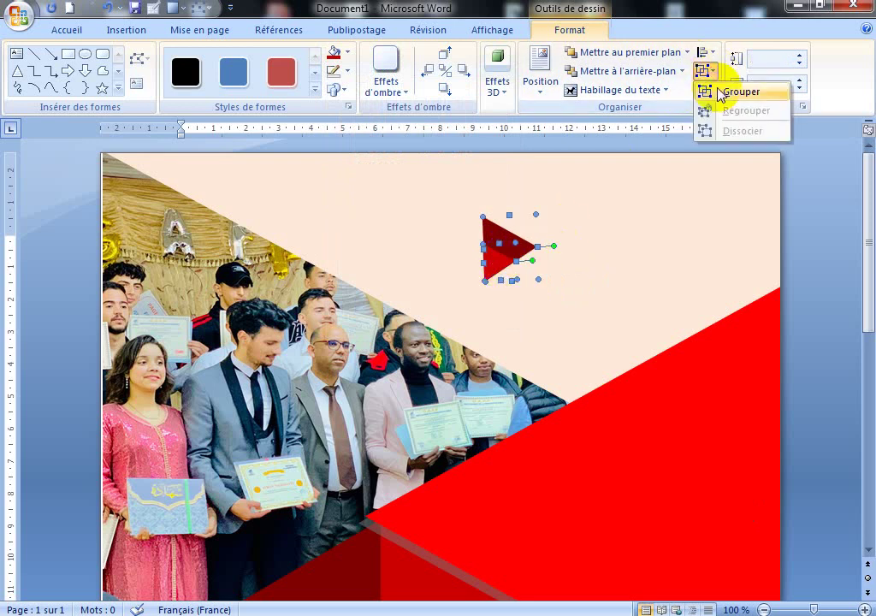
left_click(727, 92)
Step: Move the triangle group up to the page's top edge
mouse_move(506, 248)
left_mouse_down()
mouse_move(507, 198)
mouse_move(455, 191)
left_mouse_up()
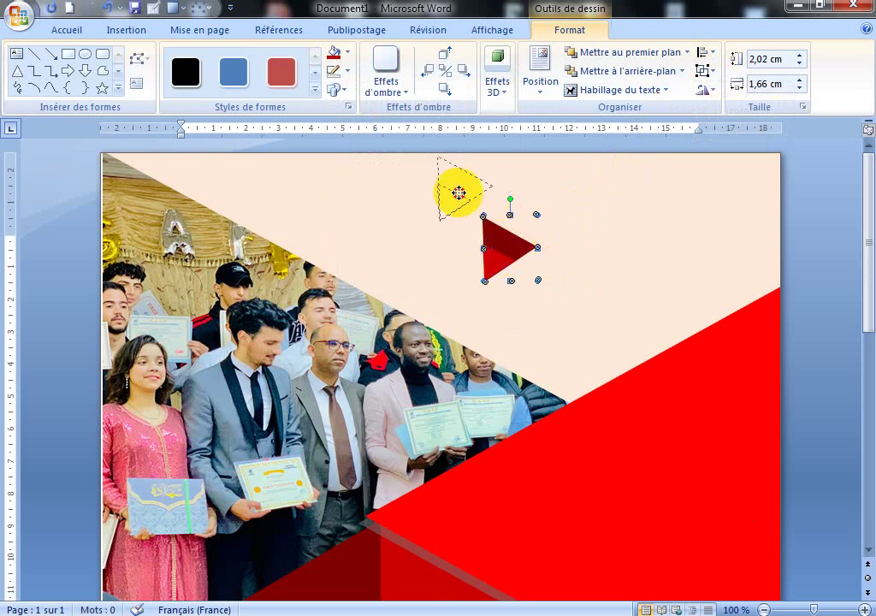
left_click_drag(455, 191, 439, 190)
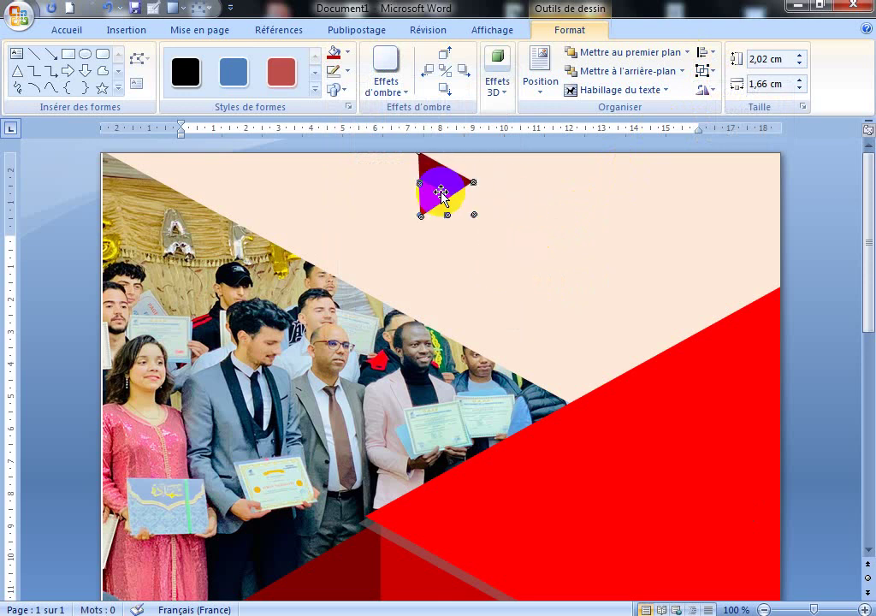
left_click(342, 162)
left_click(128, 30)
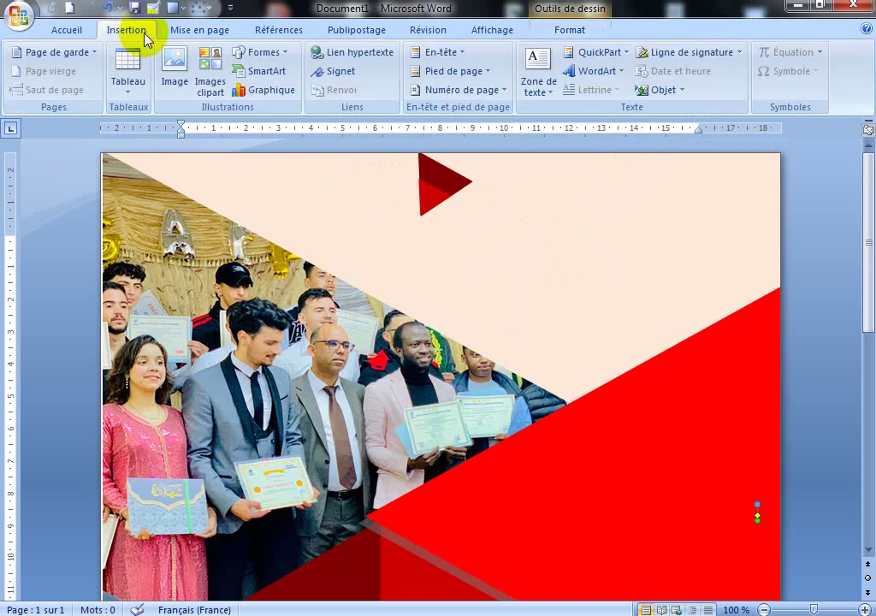
left_click(270, 53)
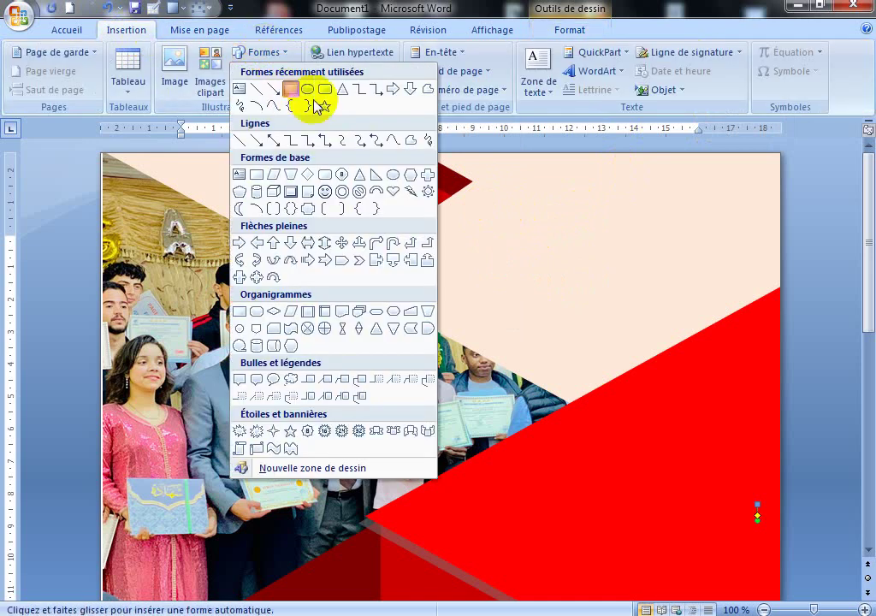
Step: Draw a wide rectangle at the top right and add the text CENTRE DE FORMATION
left_click(291, 89)
left_click_drag(488, 168, 765, 202)
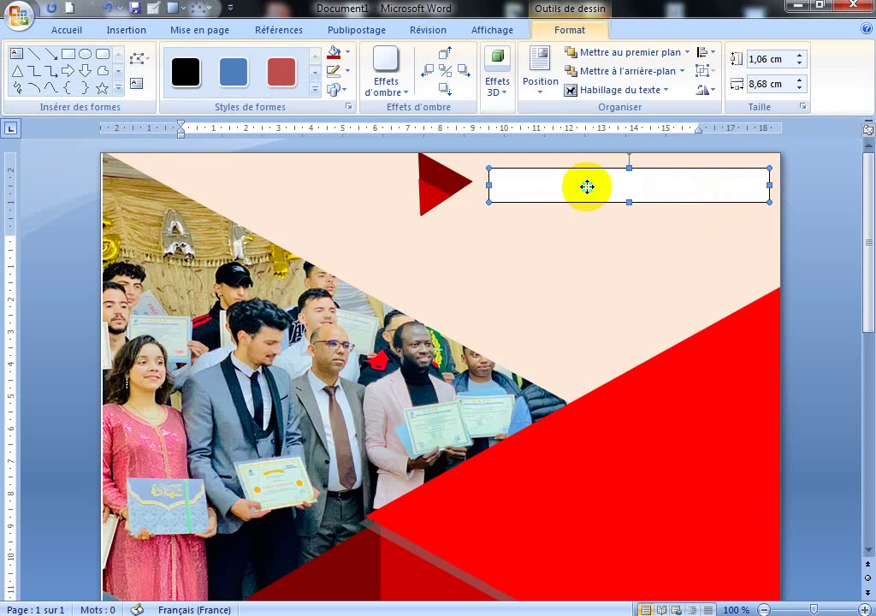
right_click(592, 186)
left_click(689, 256)
type("CENTRE DE FORMATION")
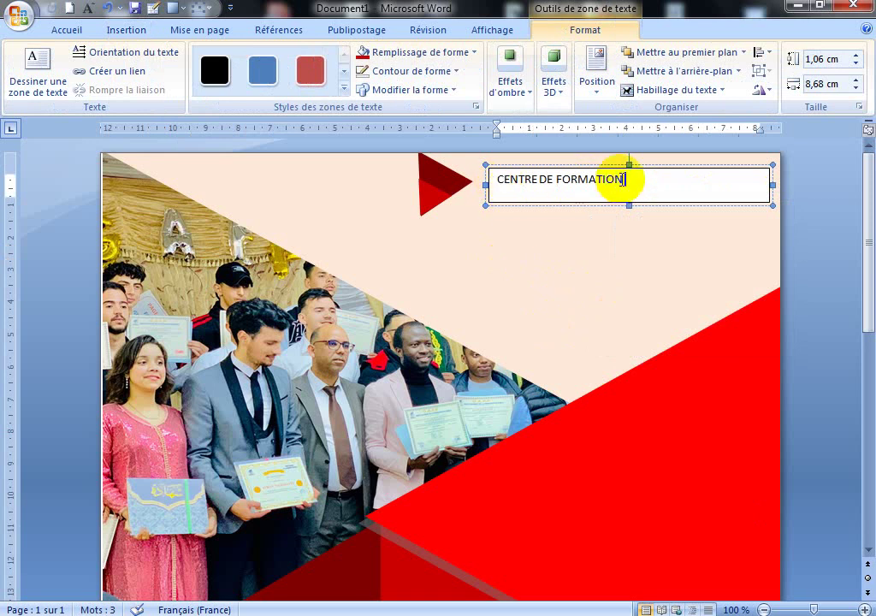
left_click(565, 179)
triple_click(488, 180)
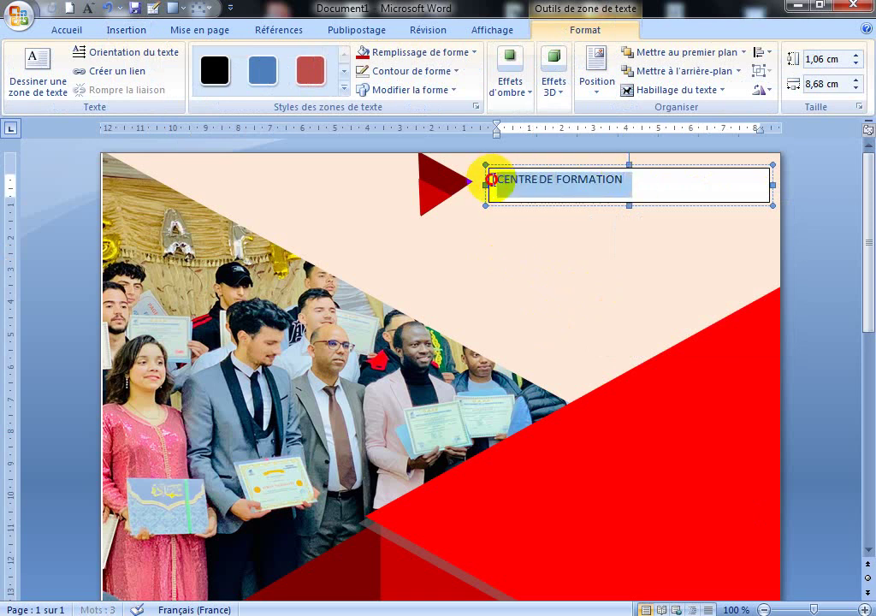
Step: Make the CENTRE DE FORMATION heading bold at 16 pt
left_click(68, 31)
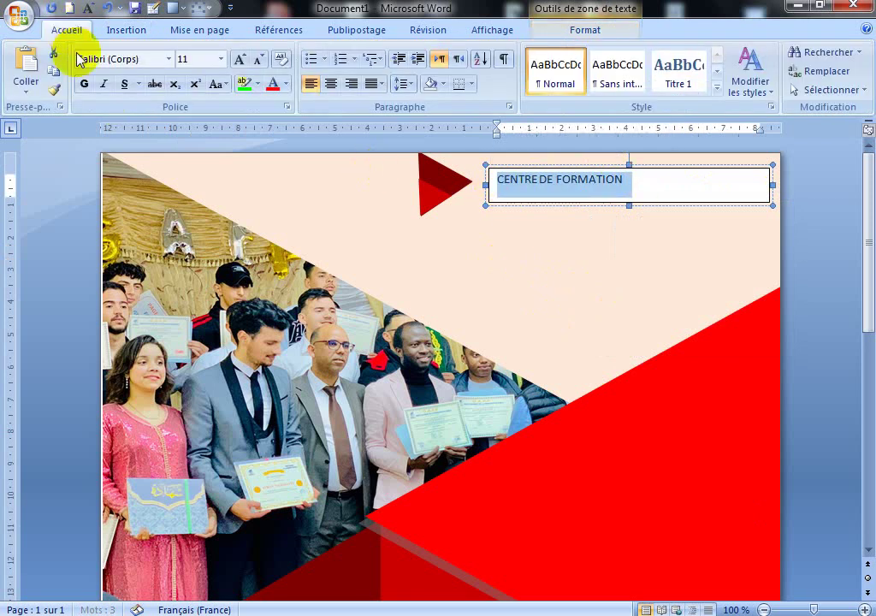
left_click(85, 85)
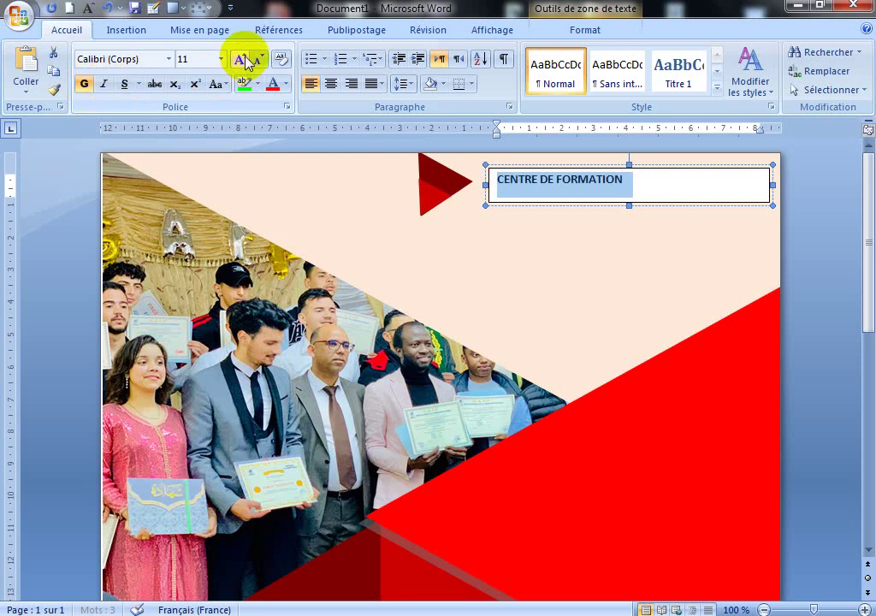
left_click(241, 59)
left_click(242, 59)
left_click(242, 59)
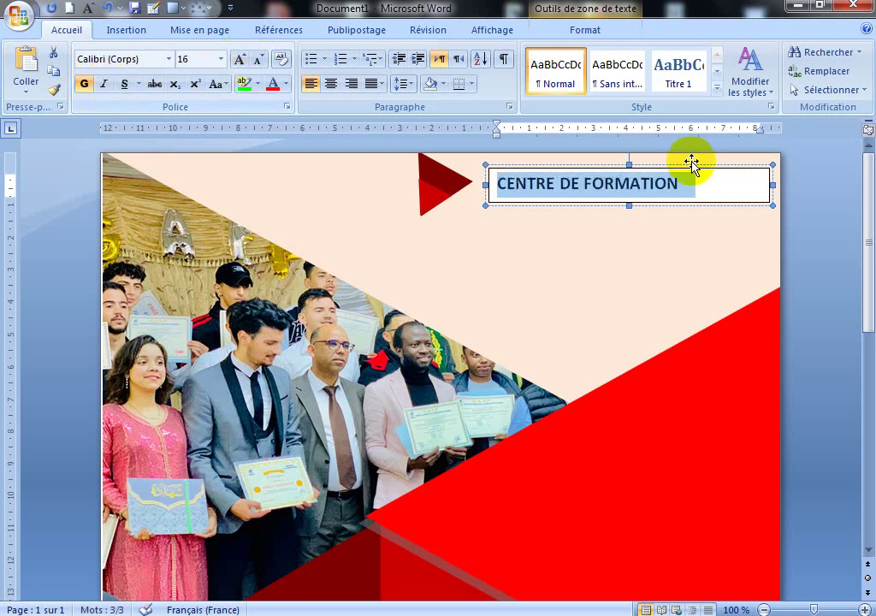
Step: Remove the heading text box's border and white fill
left_click(586, 30)
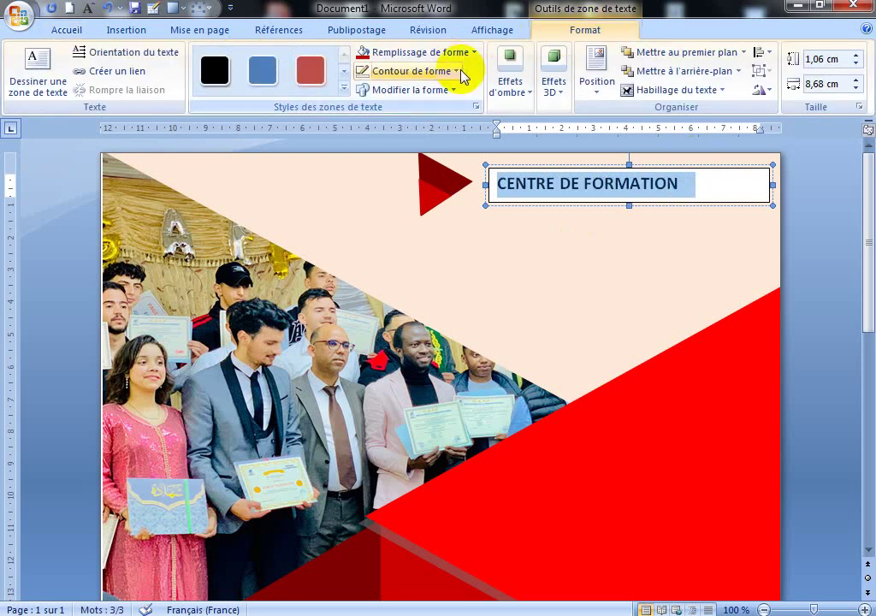
left_click(459, 72)
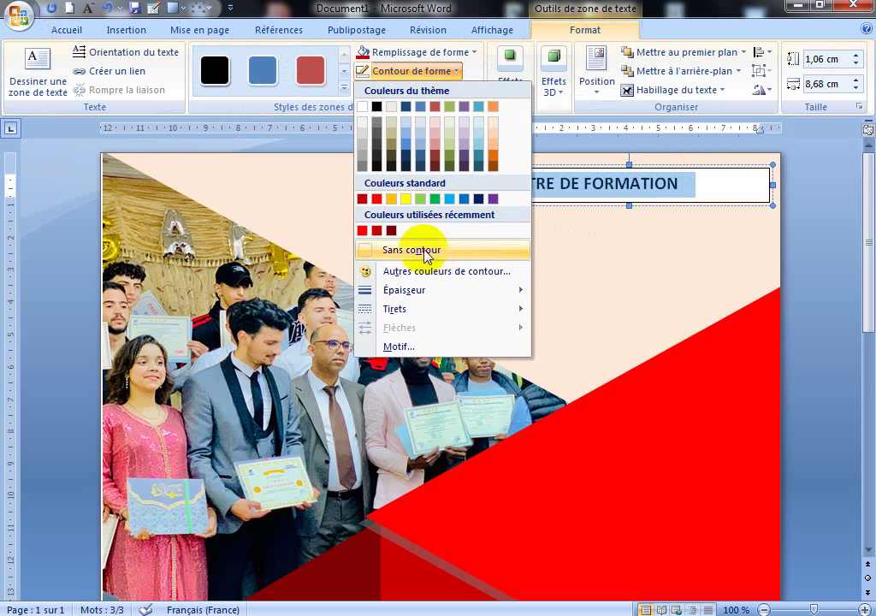
left_click(470, 250)
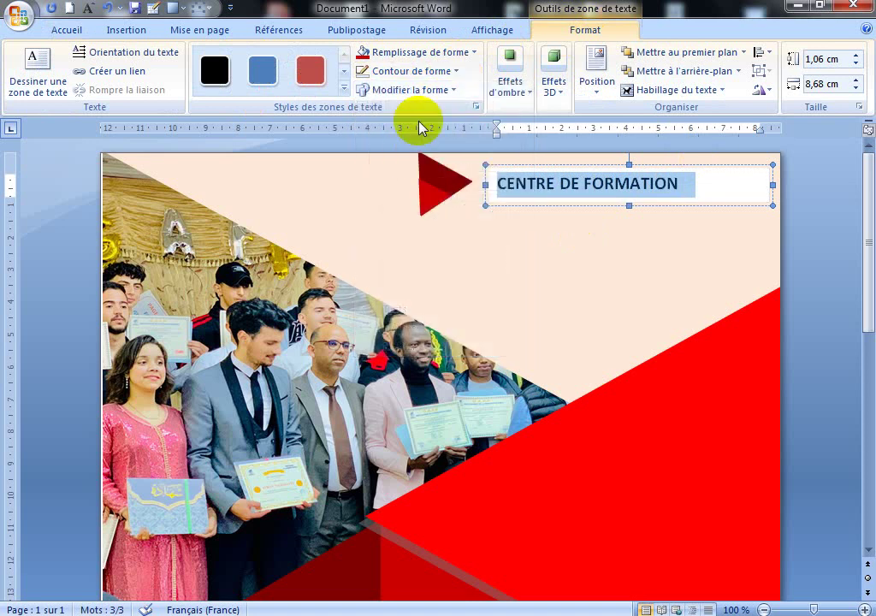
left_click(474, 53)
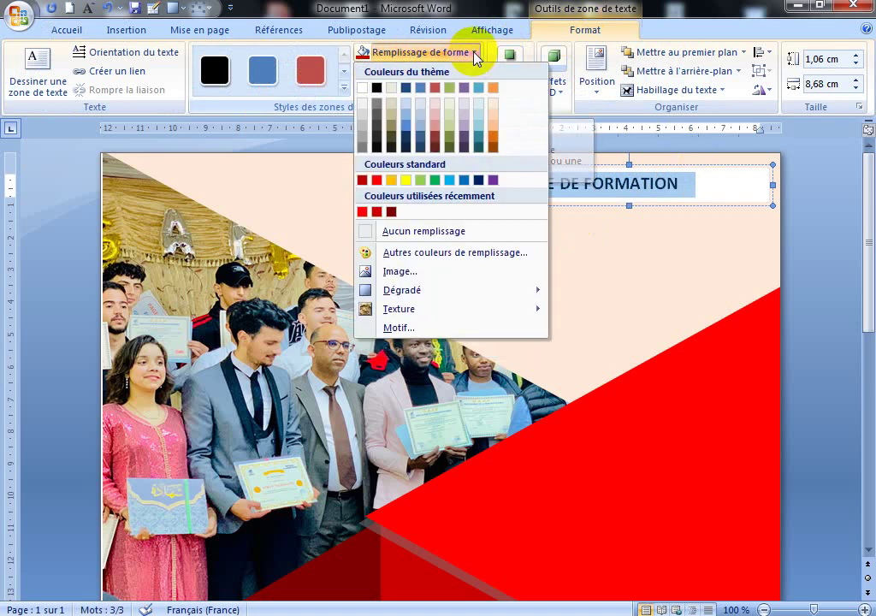
left_click(447, 230)
left_click(574, 243)
Step: Nudge the red triangle group right, closer to the heading
scroll(573, 262, "down", 2)
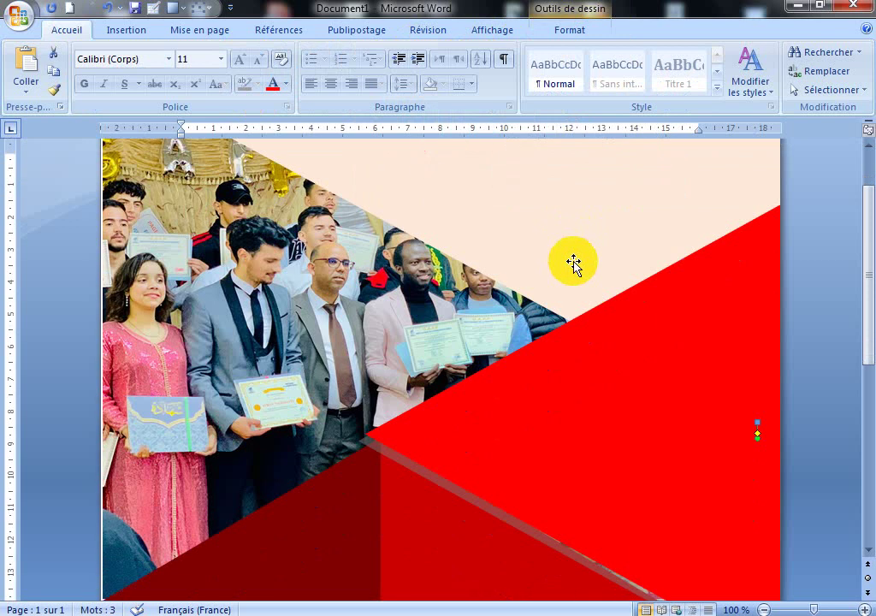
scroll(574, 262, "up", 2)
left_click(444, 182)
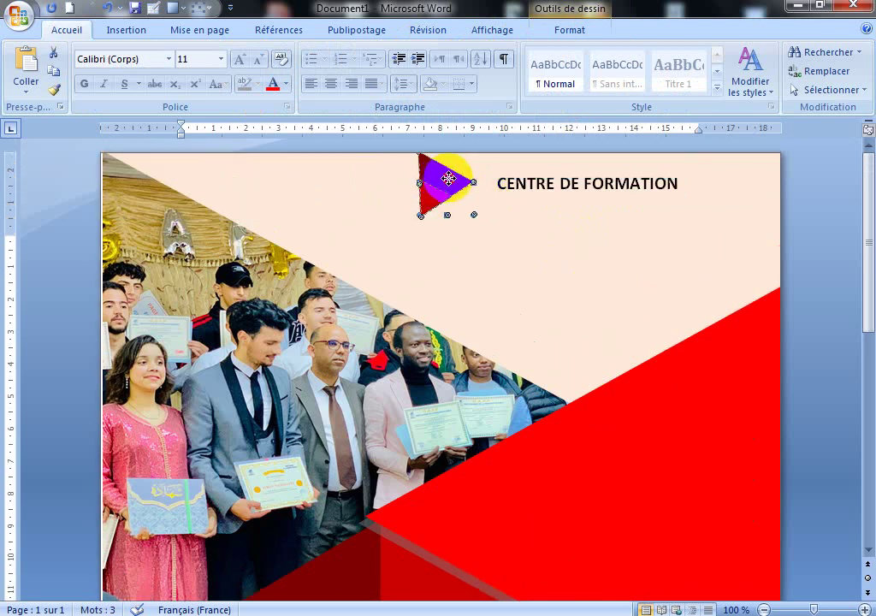
left_click_drag(450, 178, 467, 179)
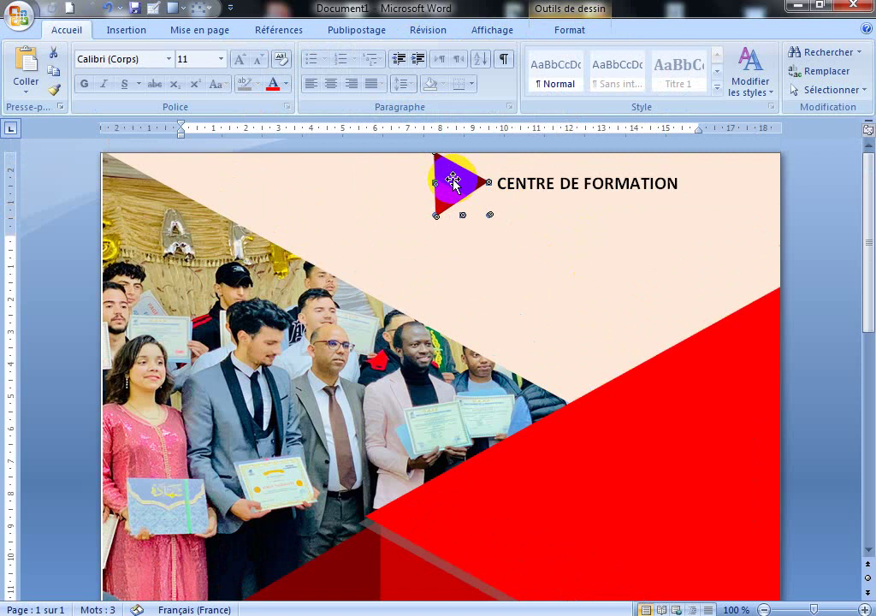
left_click(566, 226)
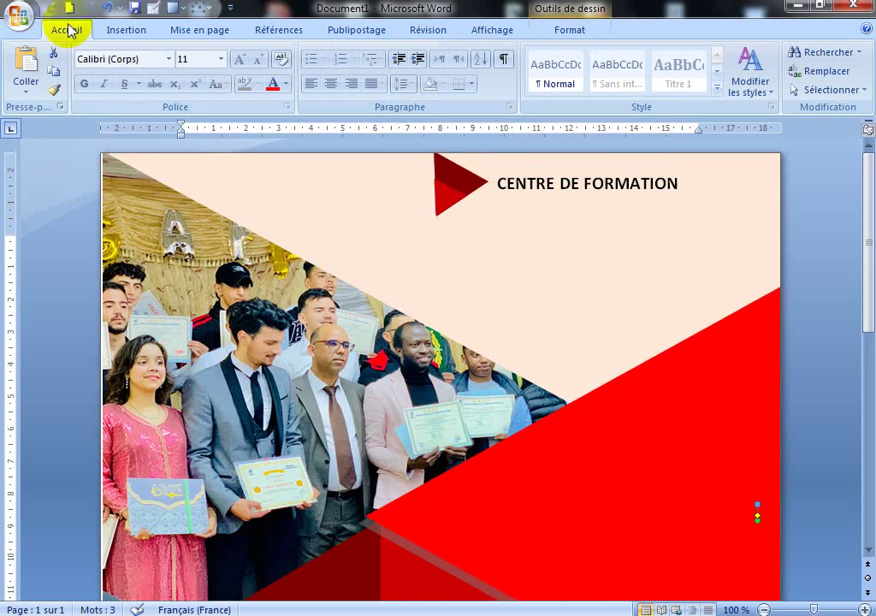
Step: Draw a text rectangle below the heading containing LANGUES
left_click(125, 30)
left_click(264, 53)
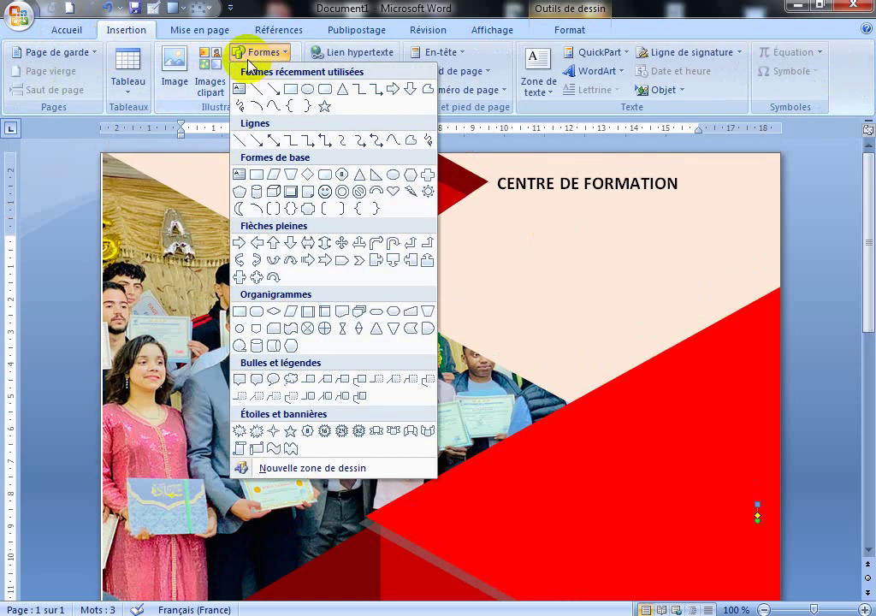
left_click(289, 91)
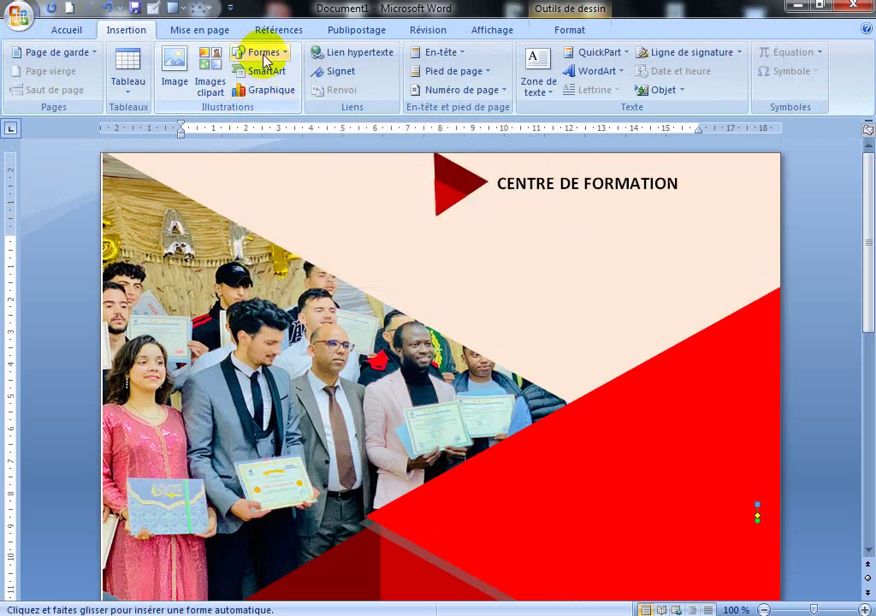
left_click(262, 53)
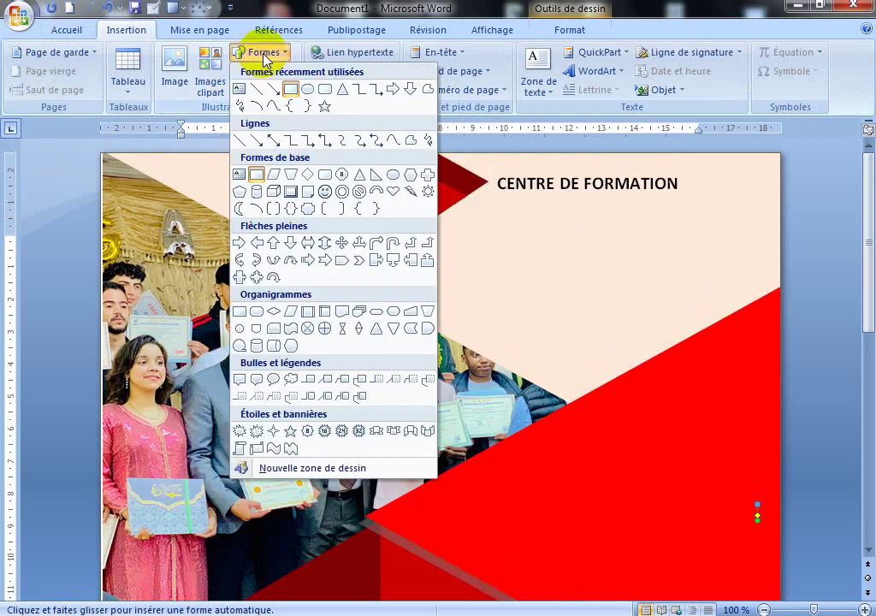
left_click(544, 255)
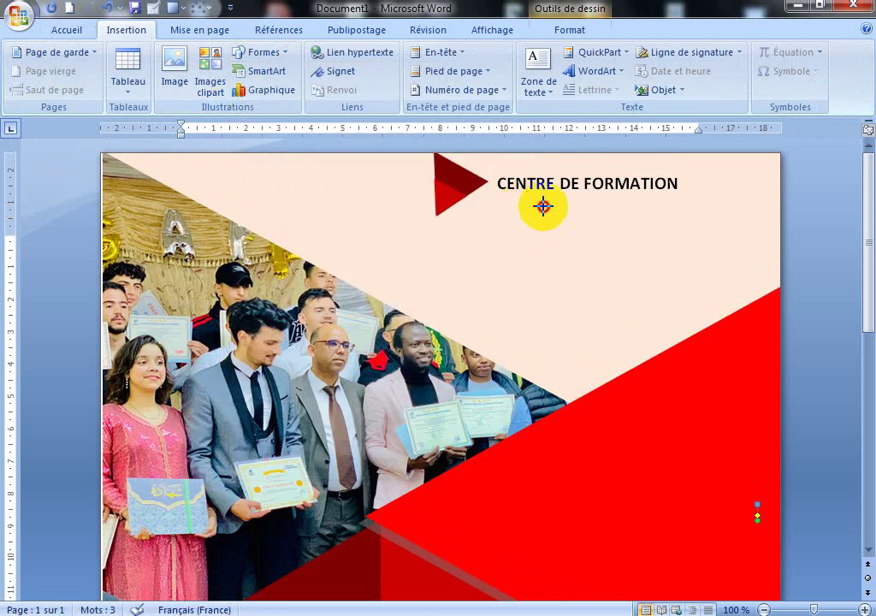
left_click_drag(528, 203, 760, 245)
right_click(609, 221)
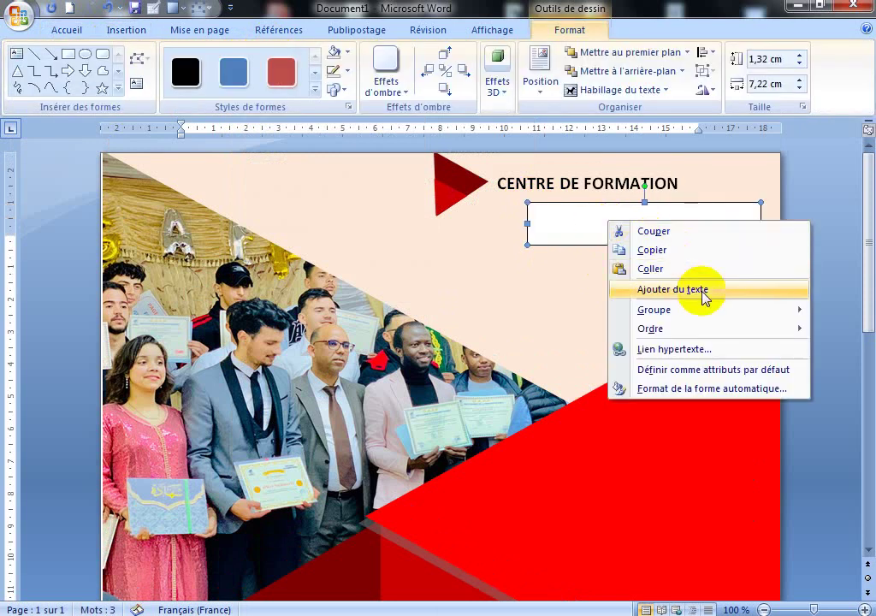
left_click(610, 289)
left_click(643, 205)
type("LANGUES")
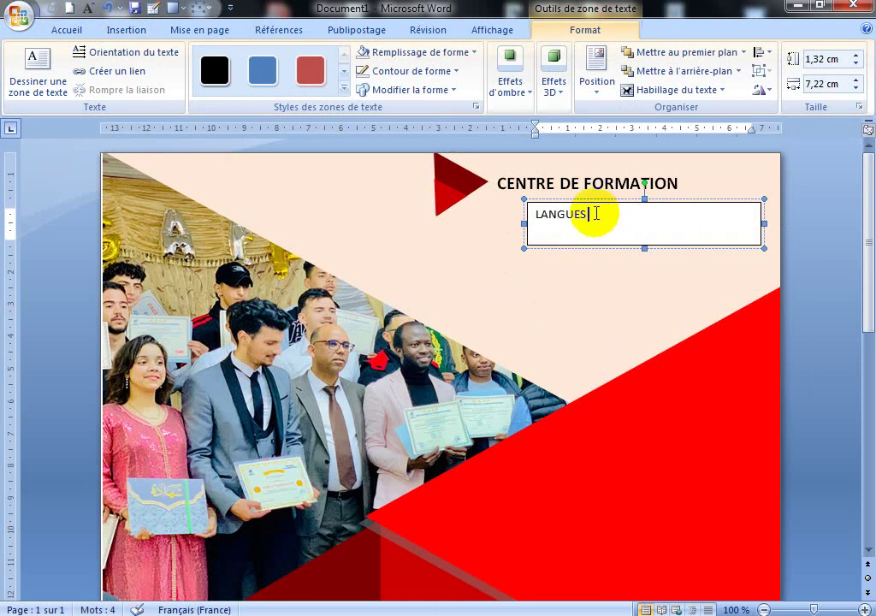
Step: Give LANGUES an arrow ➤ bullet and enlarge it to size 22
left_click_drag(596, 214, 528, 214)
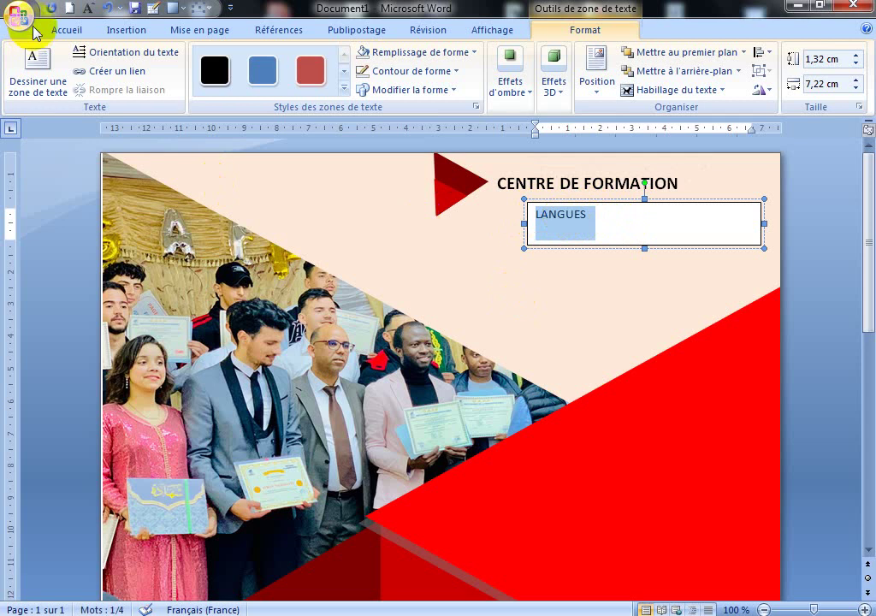
left_click(63, 32)
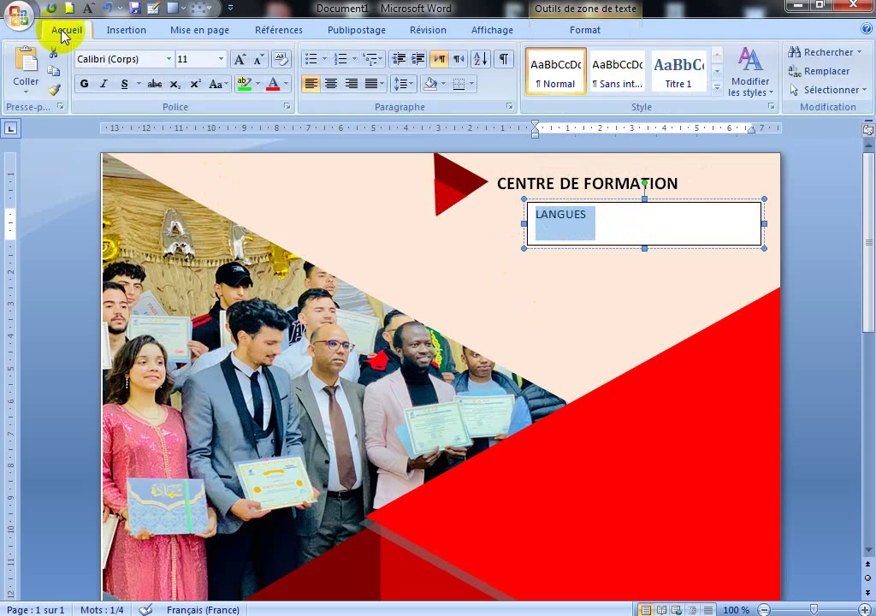
left_click(325, 59)
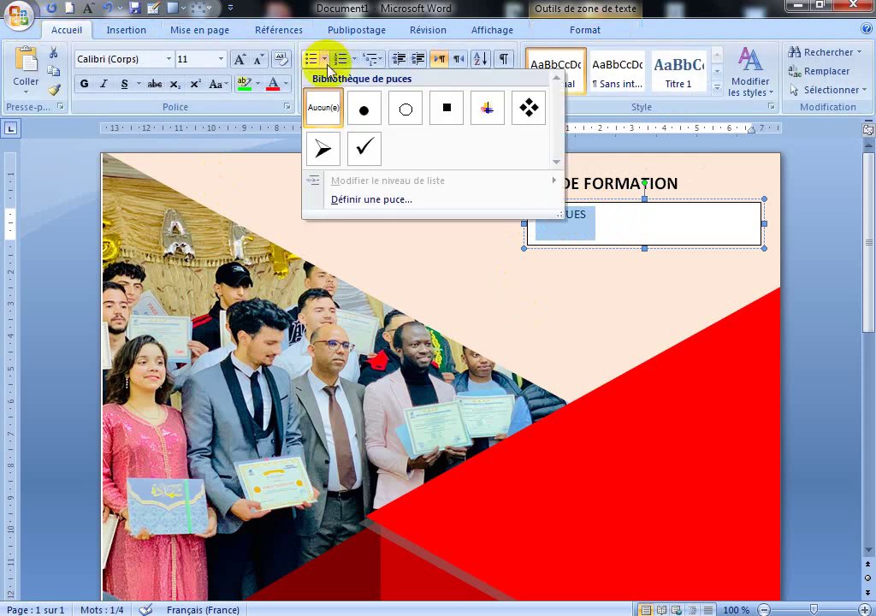
left_click(324, 153)
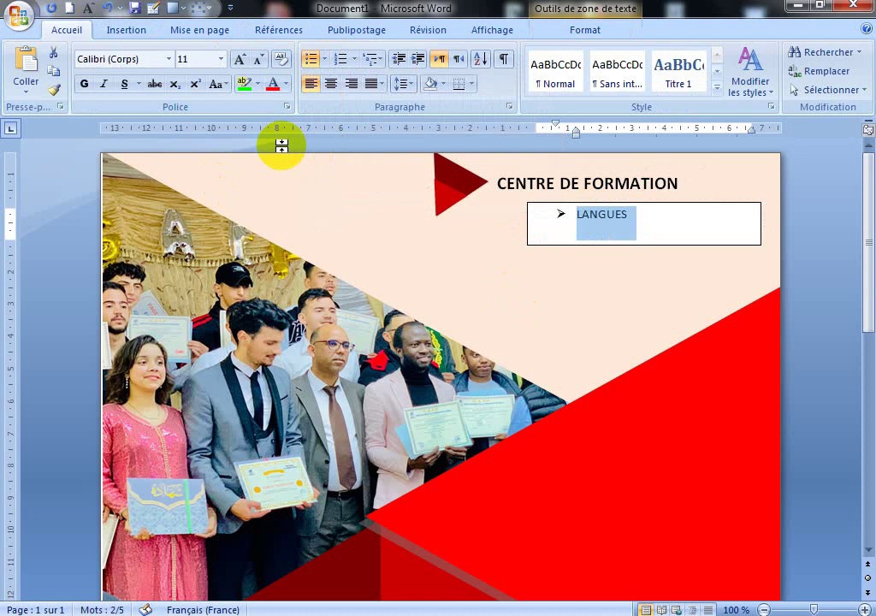
left_click(243, 58)
left_click(244, 58)
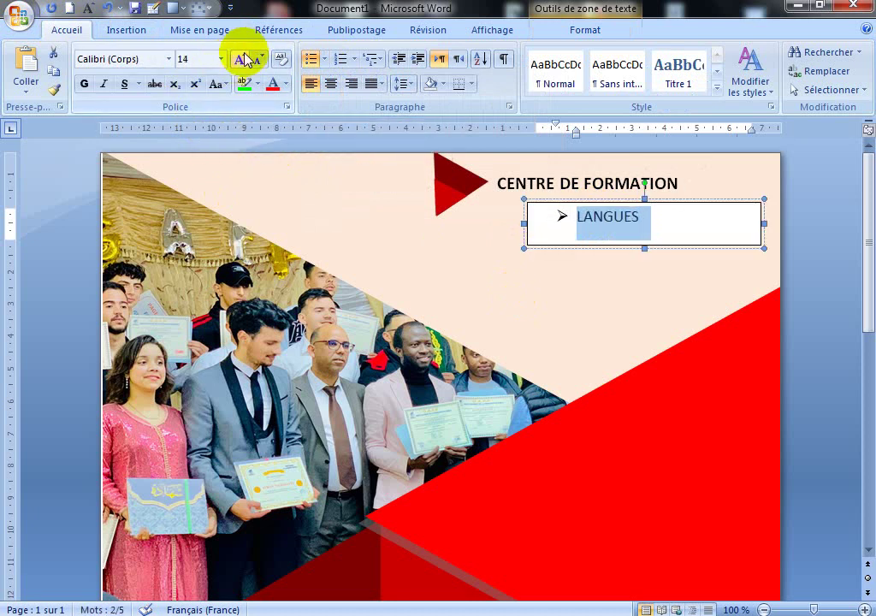
left_click(244, 58)
left_click(245, 58)
left_click(245, 59)
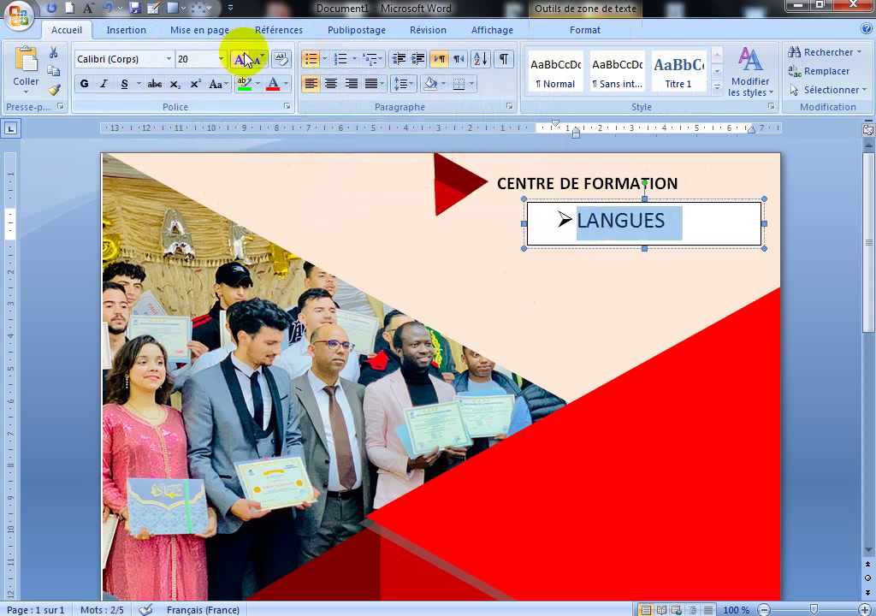
left_click(244, 59)
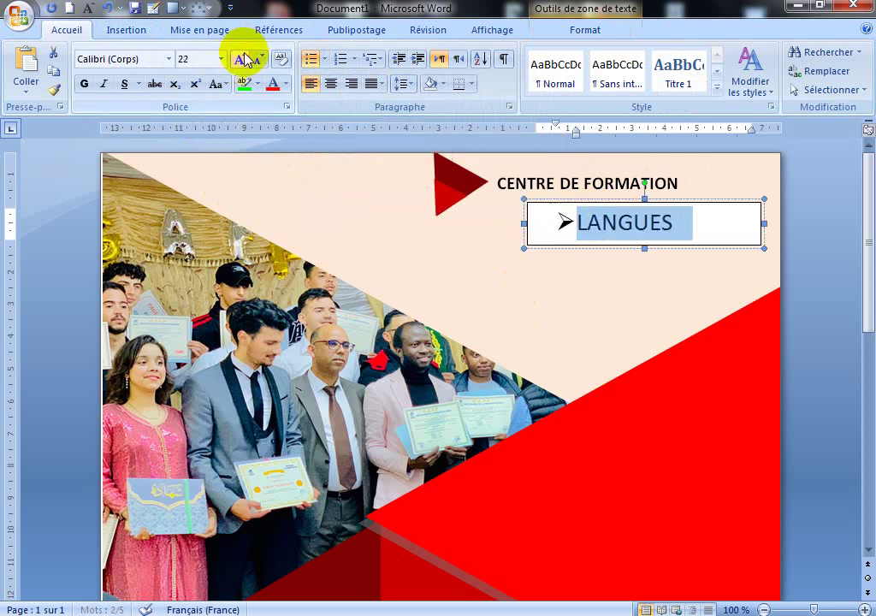
Step: Remove the outline around the LANGUES box
left_click(581, 33)
left_click(471, 53)
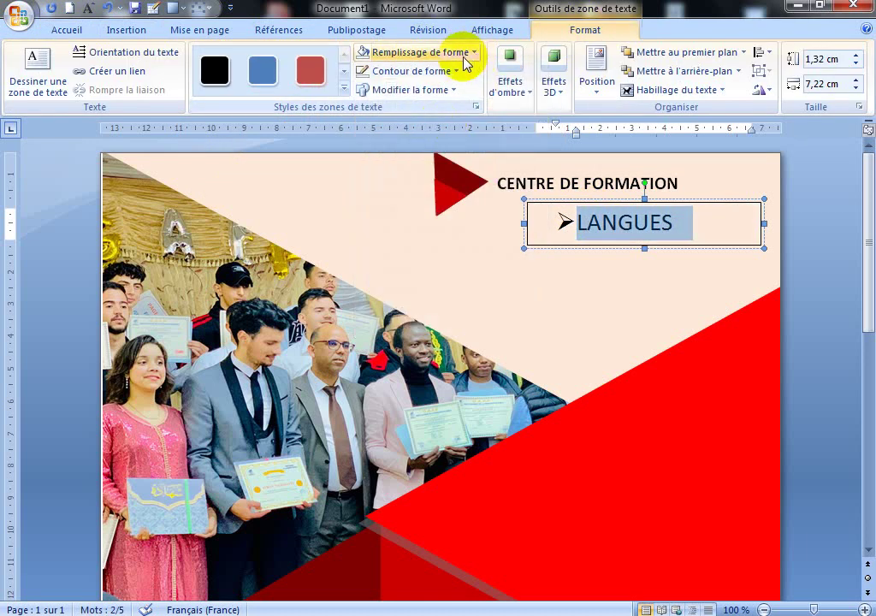
left_click(455, 72)
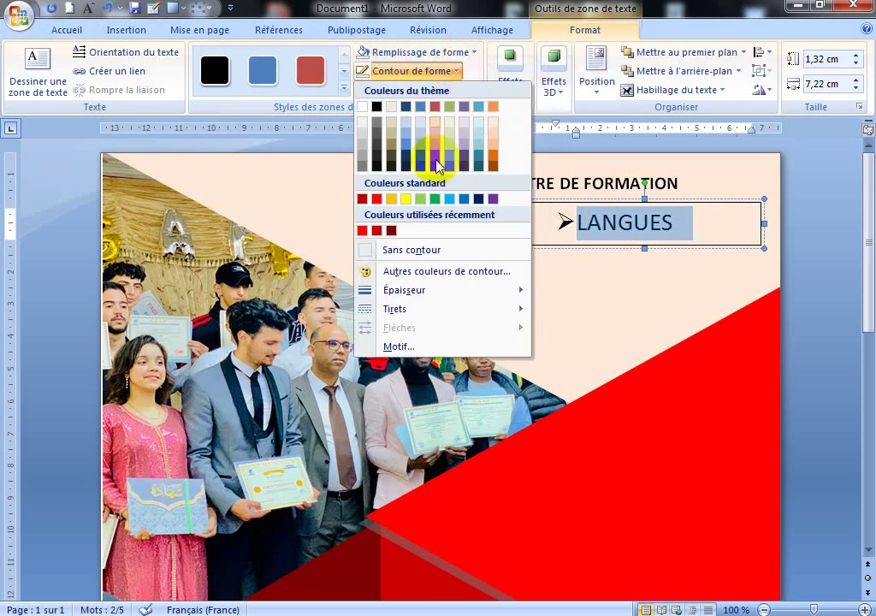
left_click(451, 251)
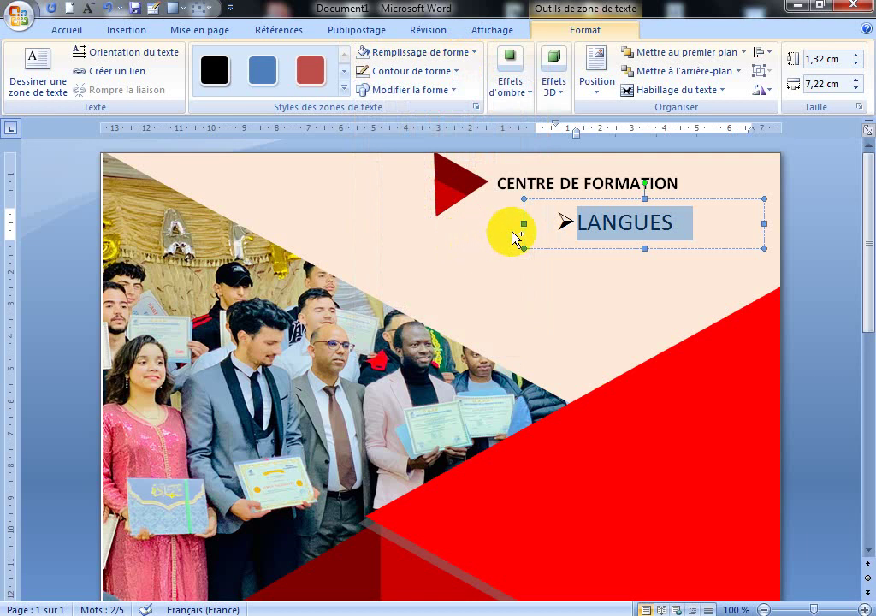
left_click(609, 256)
Step: Copy the LANGUES box below it and change its text to INFORMATIQUES
left_click_drag(608, 290, 610, 303)
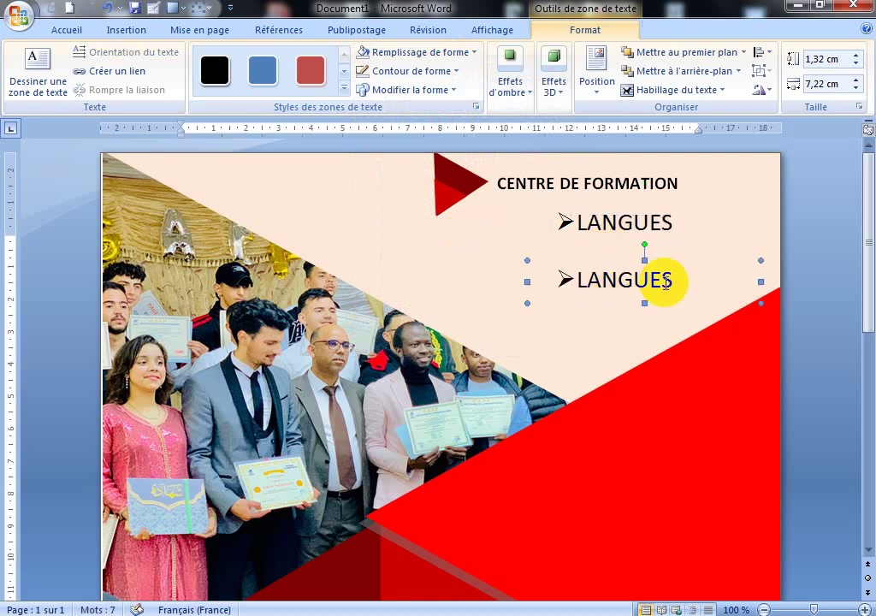
left_click_drag(667, 279, 567, 282)
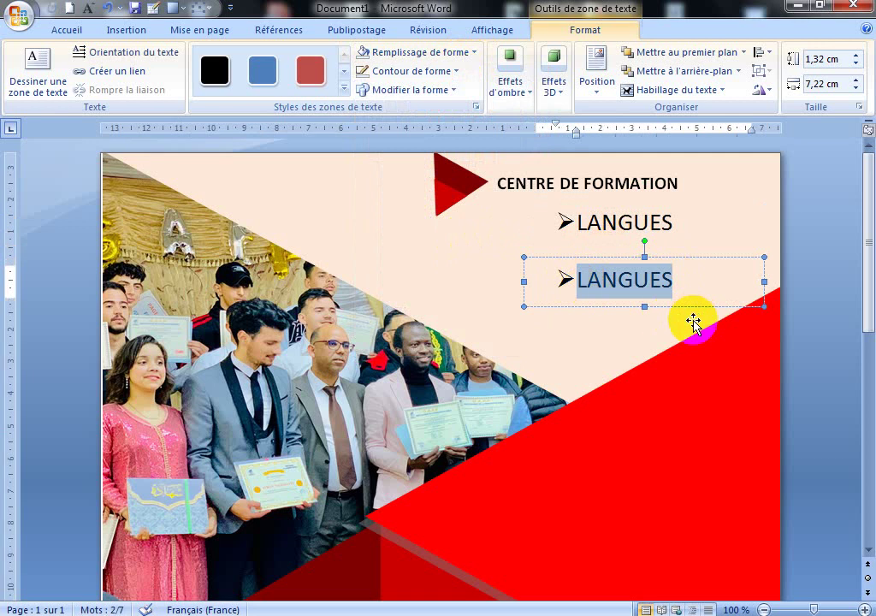
type("INFORMATIQ")
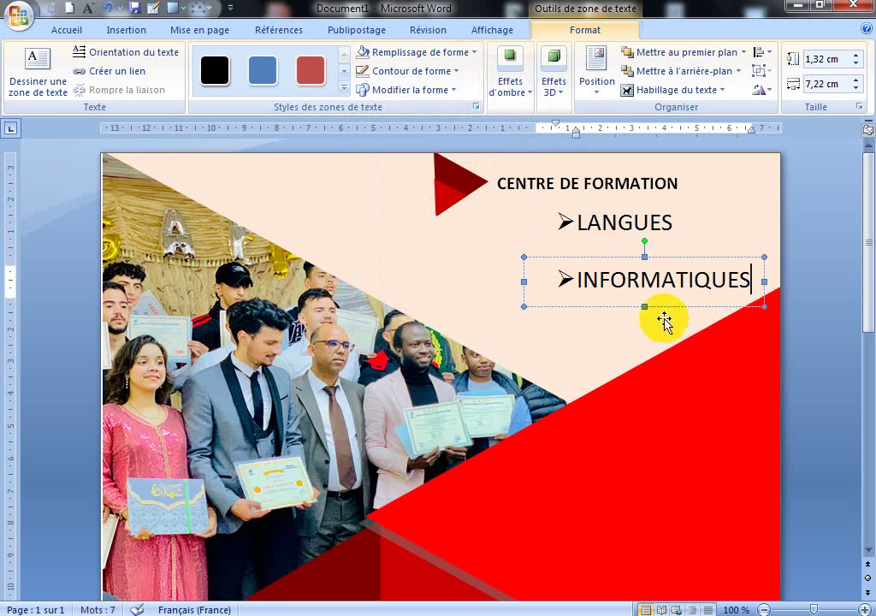
left_click(616, 328)
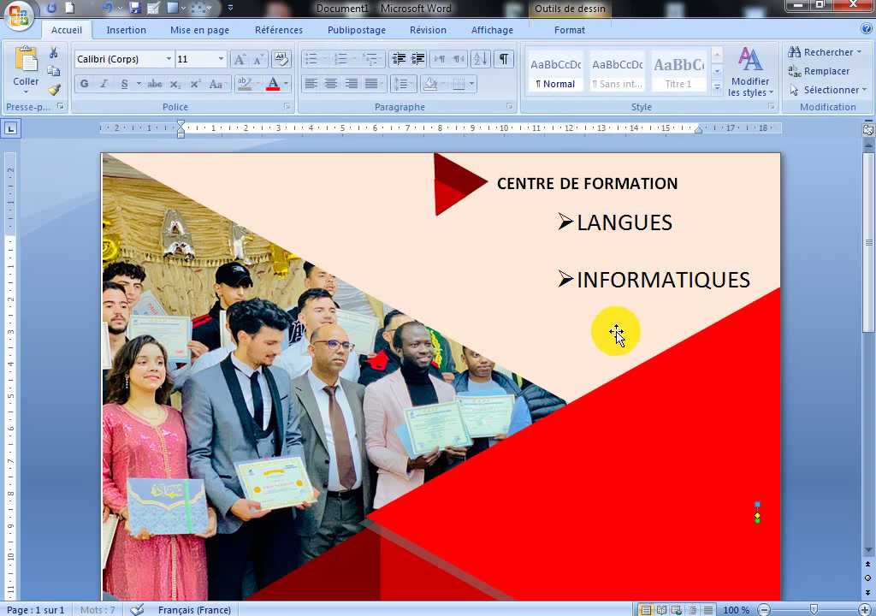
Step: Draw a stray rectangle below the red diamonds and delete it
scroll(616, 332, "down", 8)
scroll(617, 333, "up", 2)
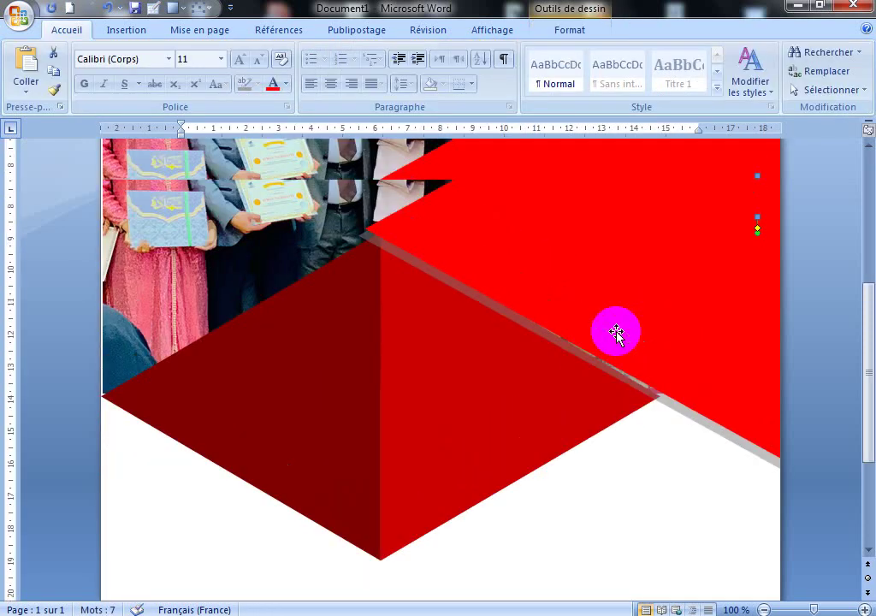
left_click(643, 498)
scroll(644, 497, "up", 2)
scroll(643, 498, "down", 3)
scroll(643, 498, "down", 4)
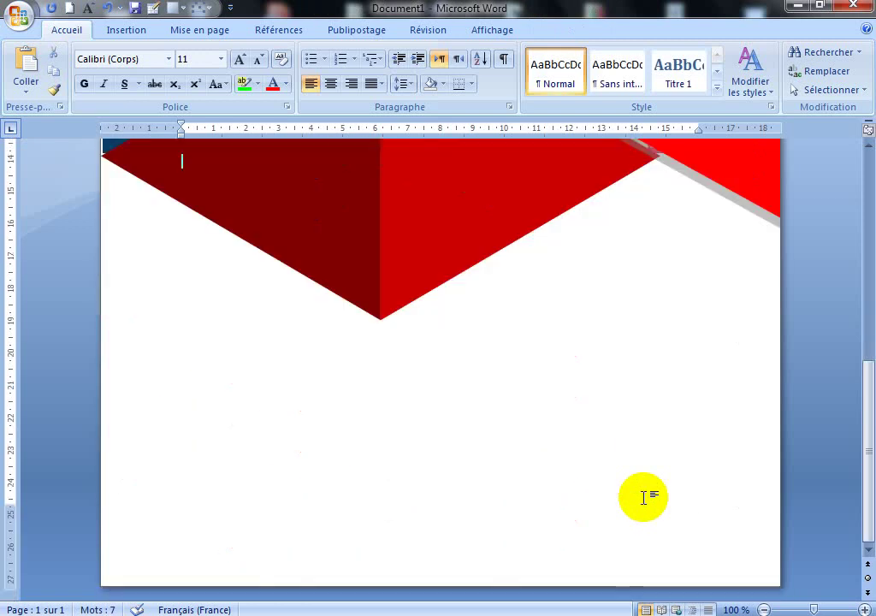
left_click(125, 33)
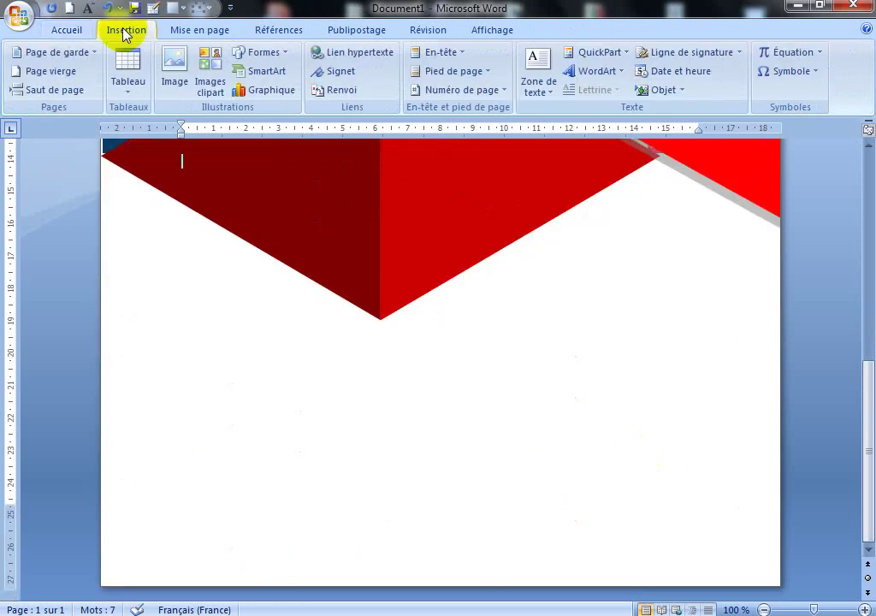
left_click(257, 52)
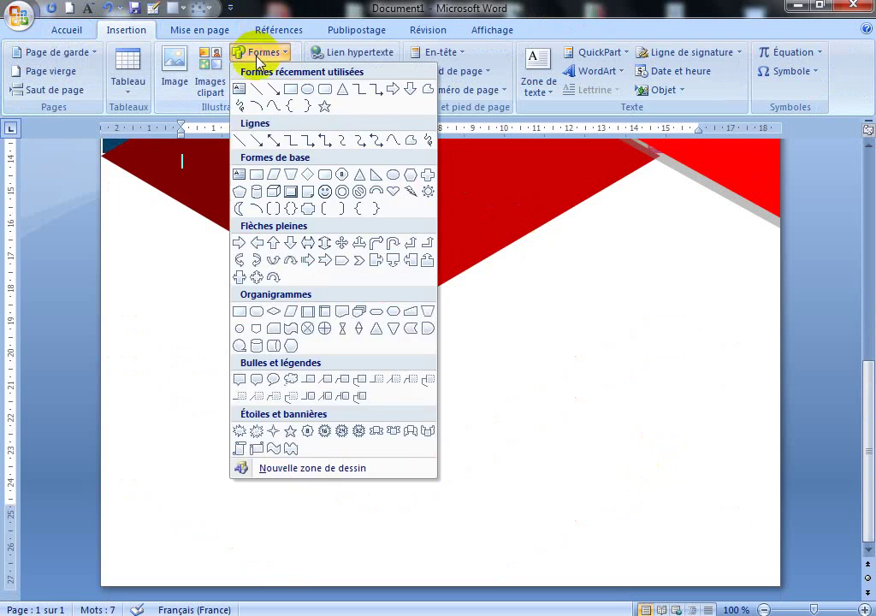
left_click(290, 91)
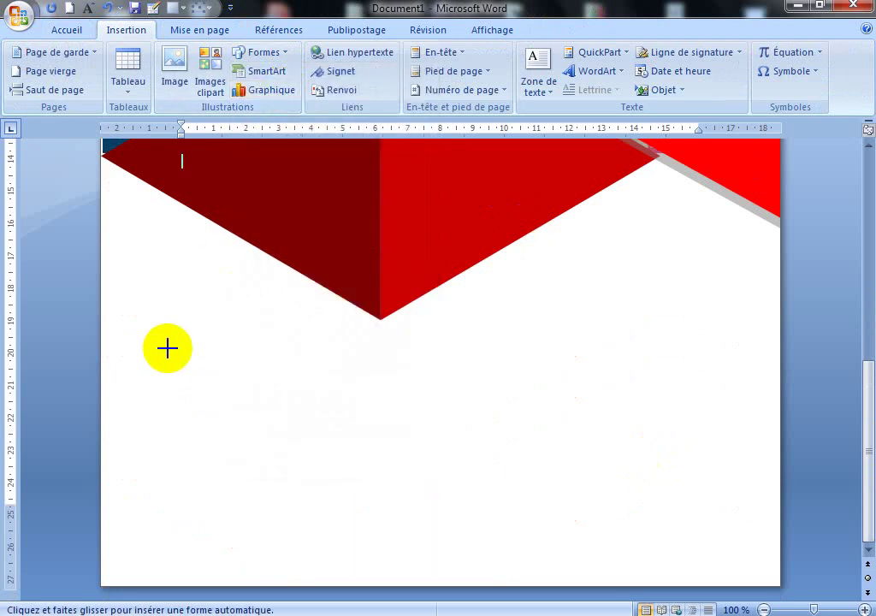
left_click_drag(163, 348, 211, 388)
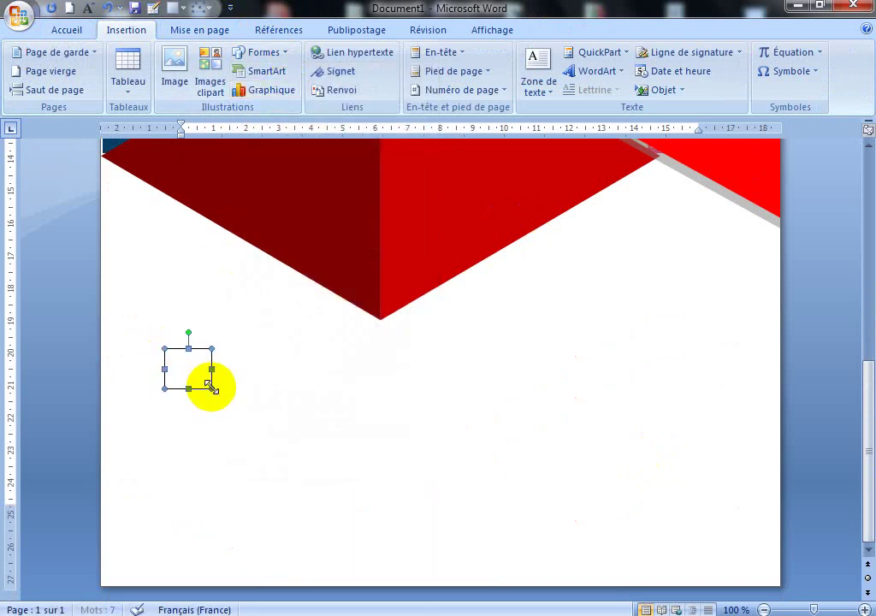
key("Delete")
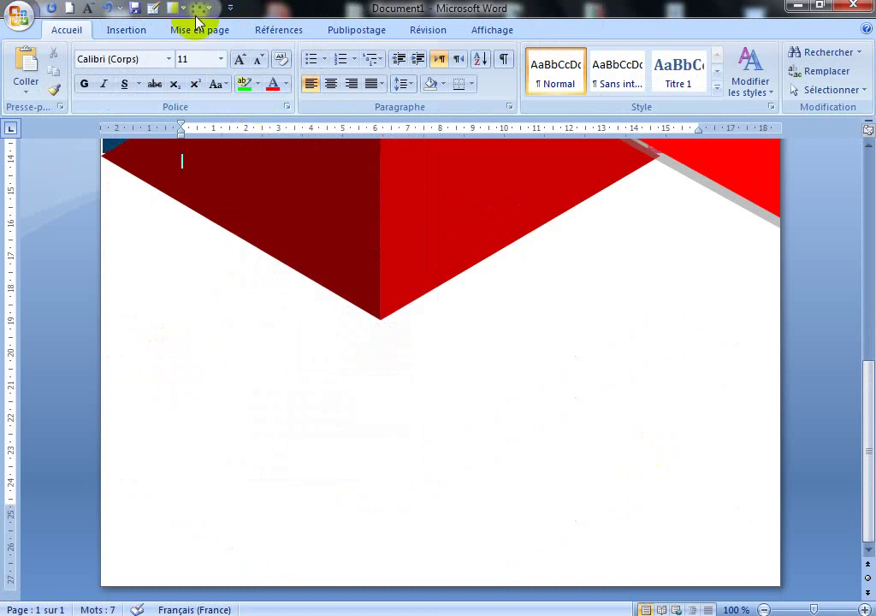
Step: Draw an oval at the lower left, fill it red and remove its outline
left_click(126, 30)
left_click(261, 52)
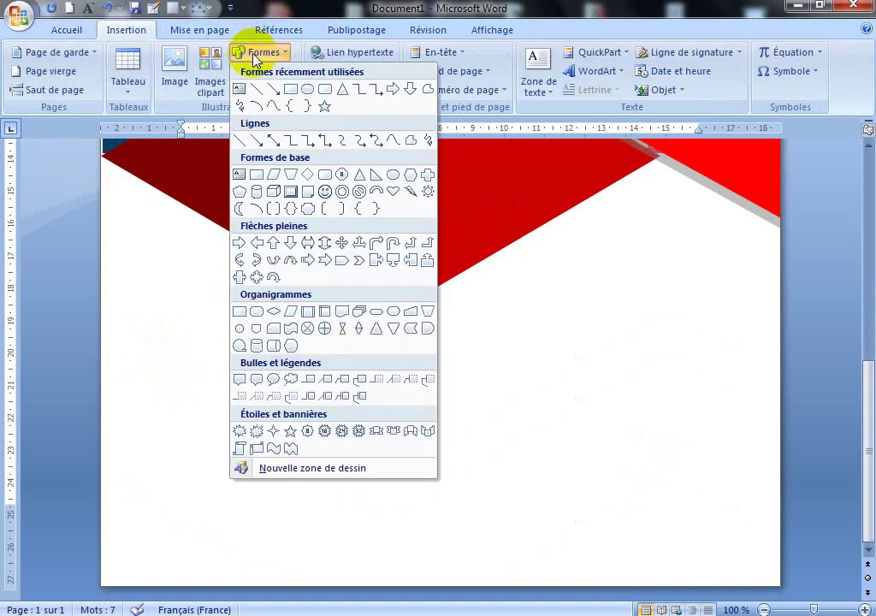
left_click(306, 89)
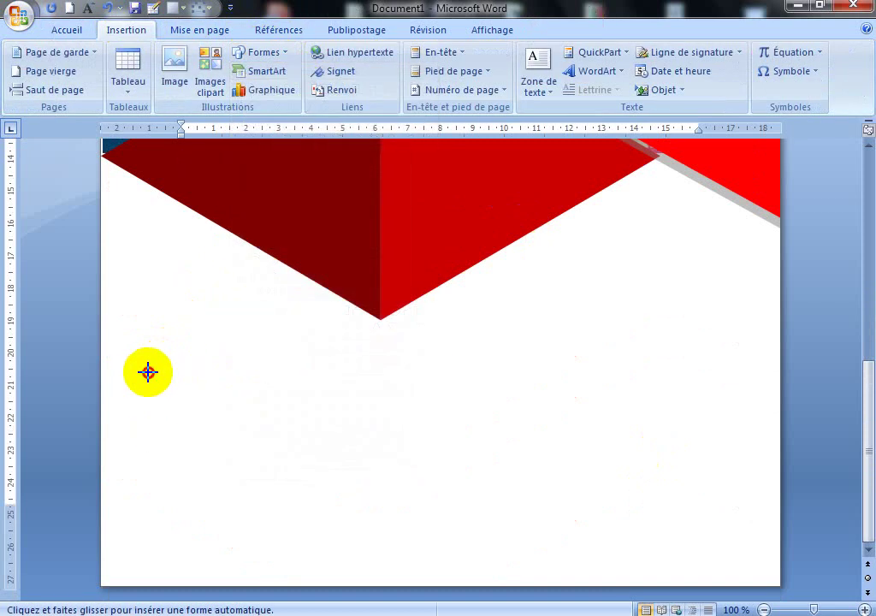
left_click_drag(149, 373, 213, 428)
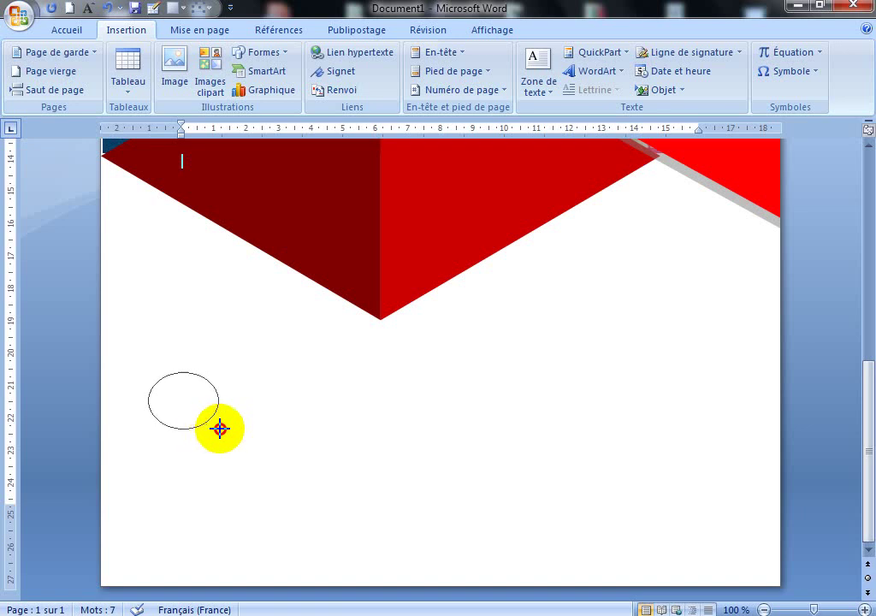
left_click_drag(213, 428, 212, 428)
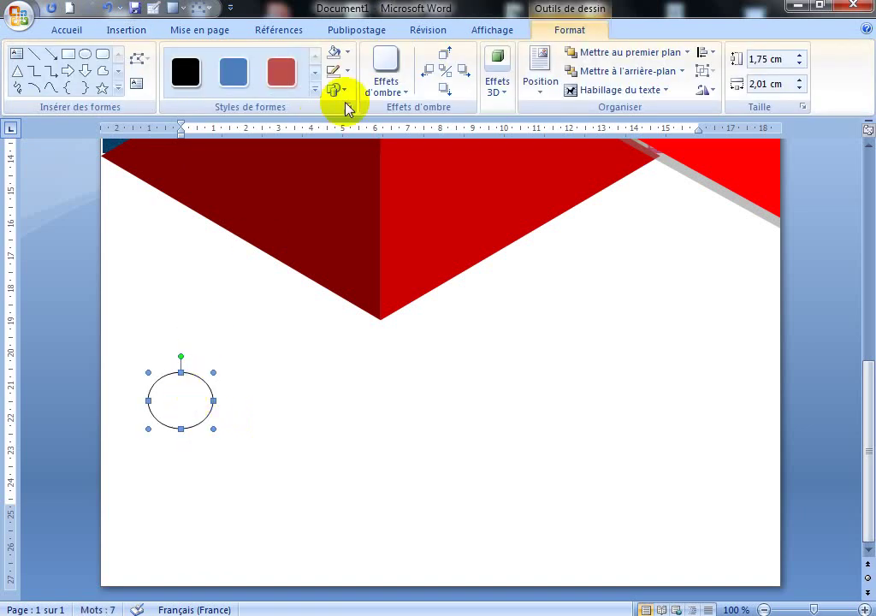
left_click(347, 52)
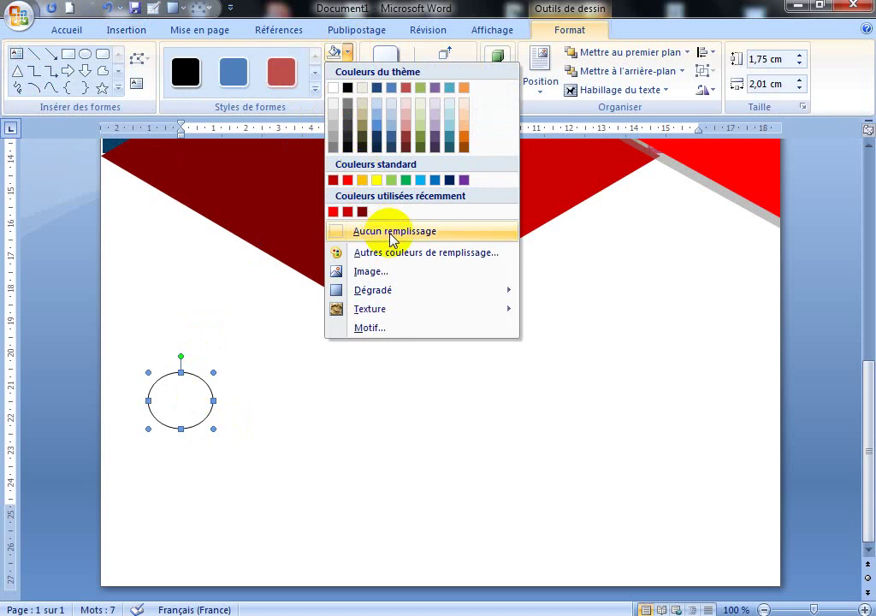
left_click(333, 211)
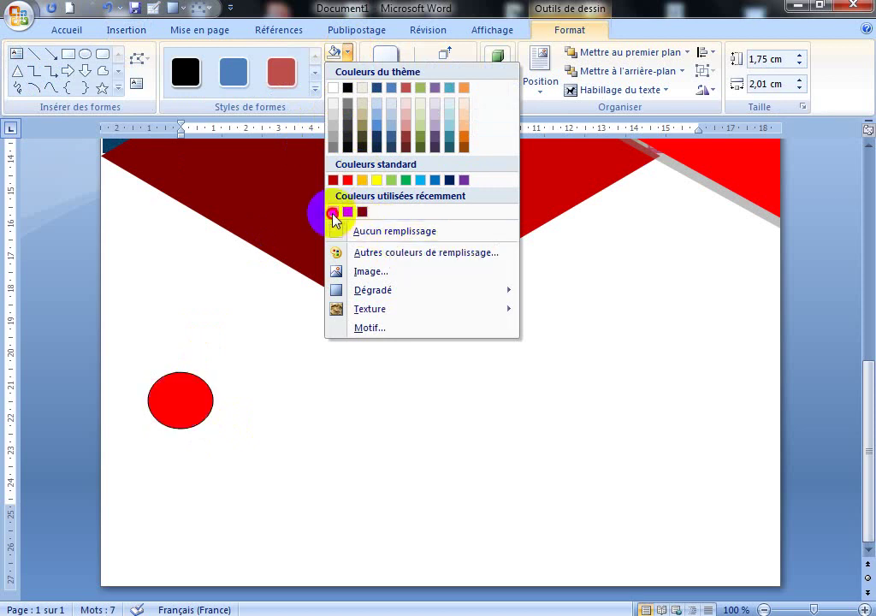
left_click(347, 72)
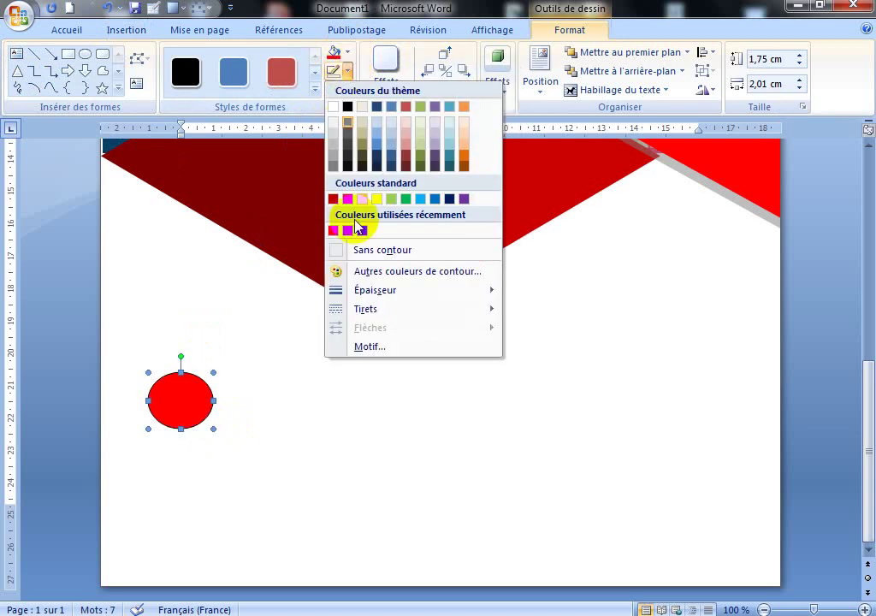
left_click(393, 252)
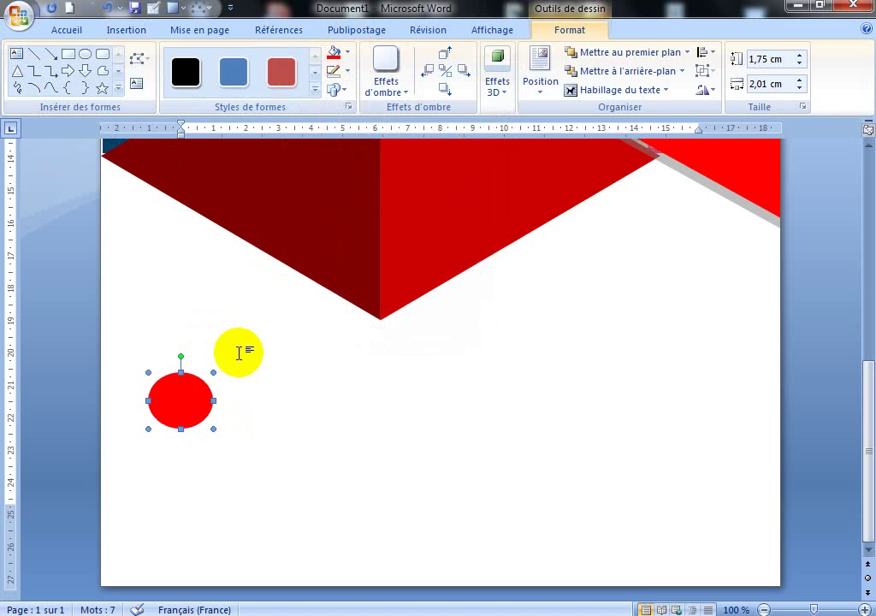
Step: Place two copies of the red oval in a row to its right
left_click(185, 405)
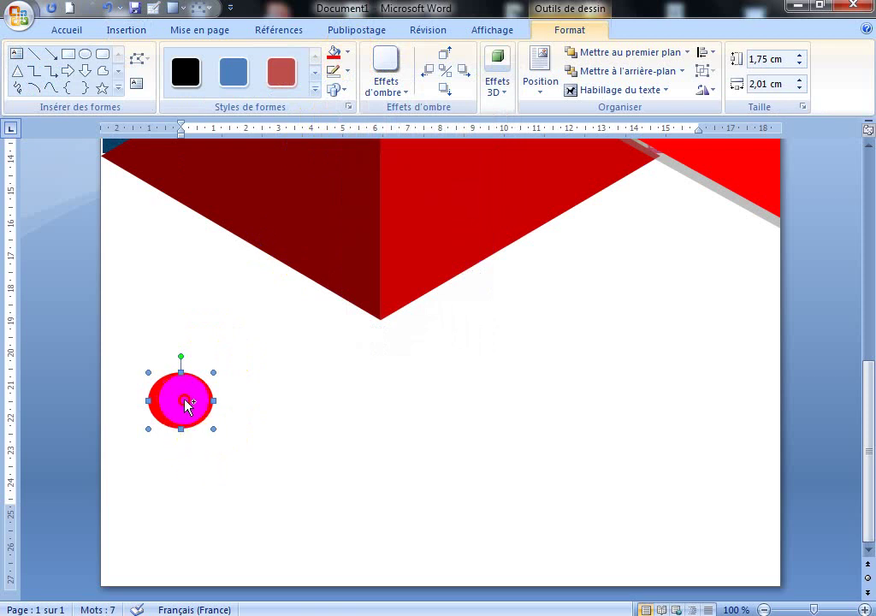
left_click(361, 399)
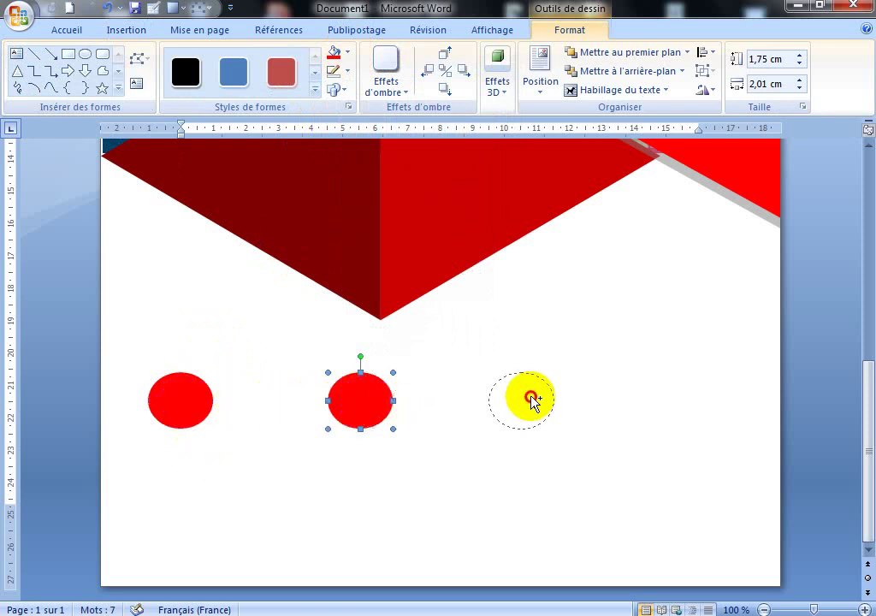
left_click_drag(532, 400, 542, 392)
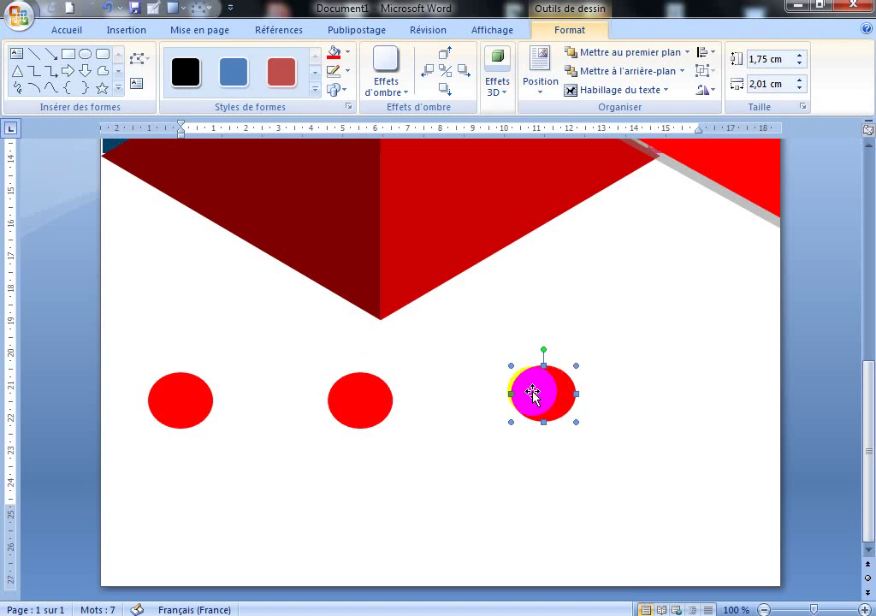
Step: Fill the middle oval a darker red and the right oval dark red
left_click(357, 399)
left_click(349, 53)
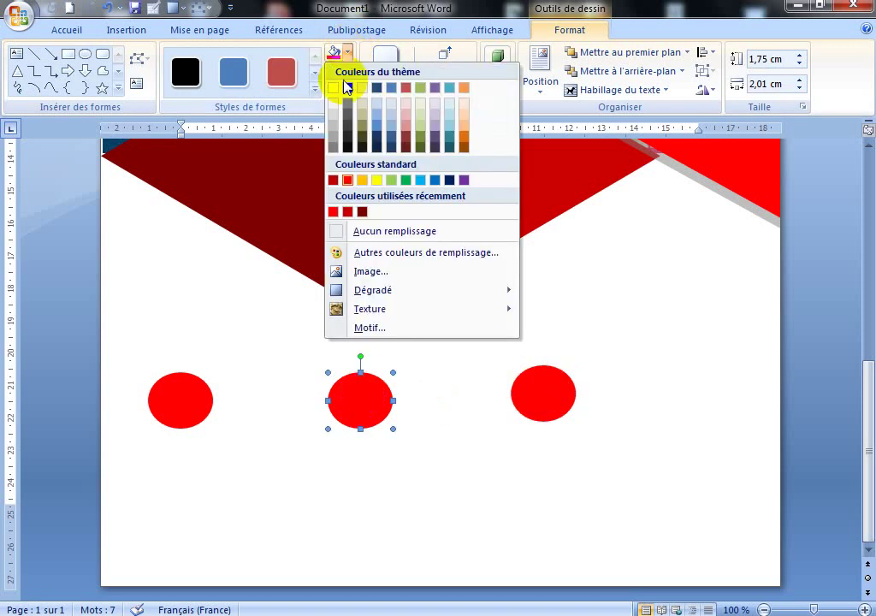
left_click(351, 211)
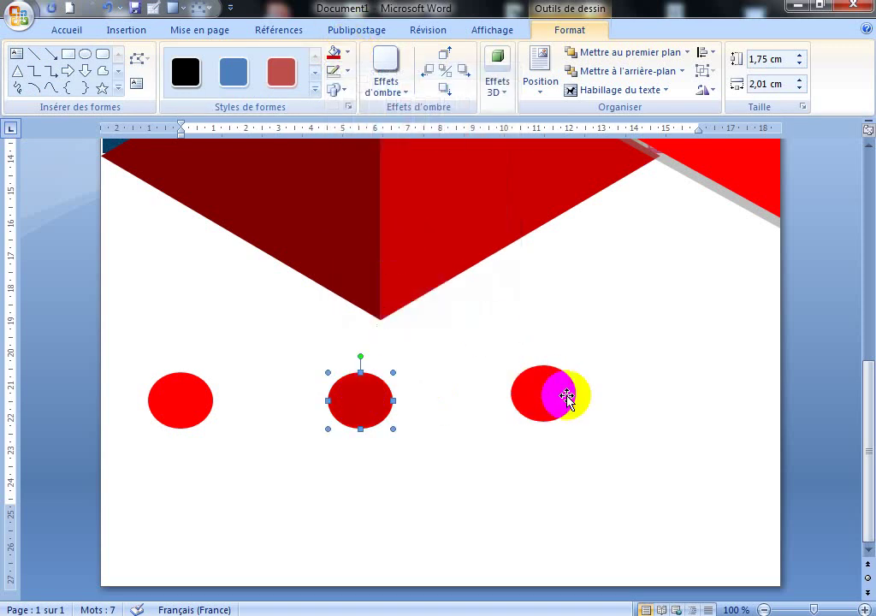
left_click(560, 397)
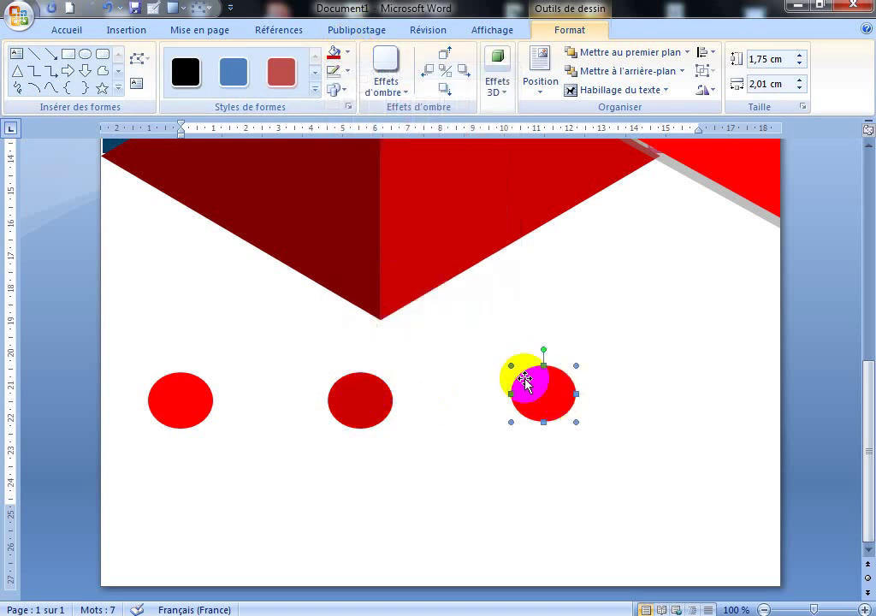
left_click(349, 57)
left_click(364, 213)
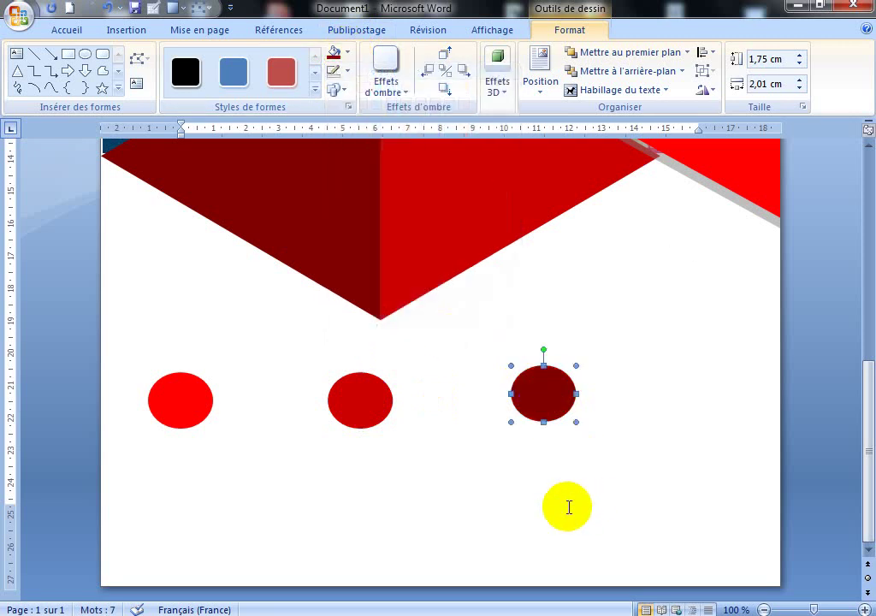
left_click(569, 507)
left_click(190, 405)
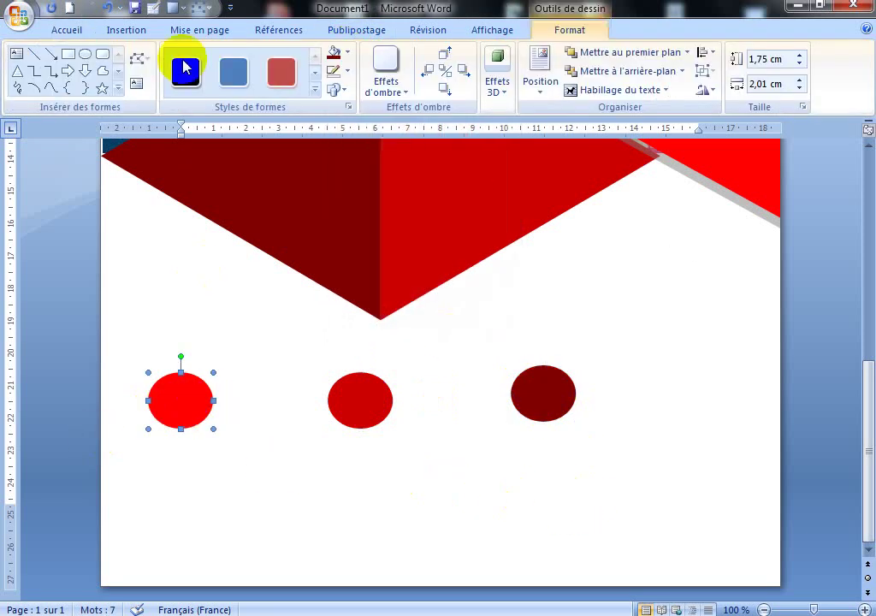
Step: Insert a 0,69 × 1,06 cm rounded rectangle with no outline inside the left circle
left_click(101, 54)
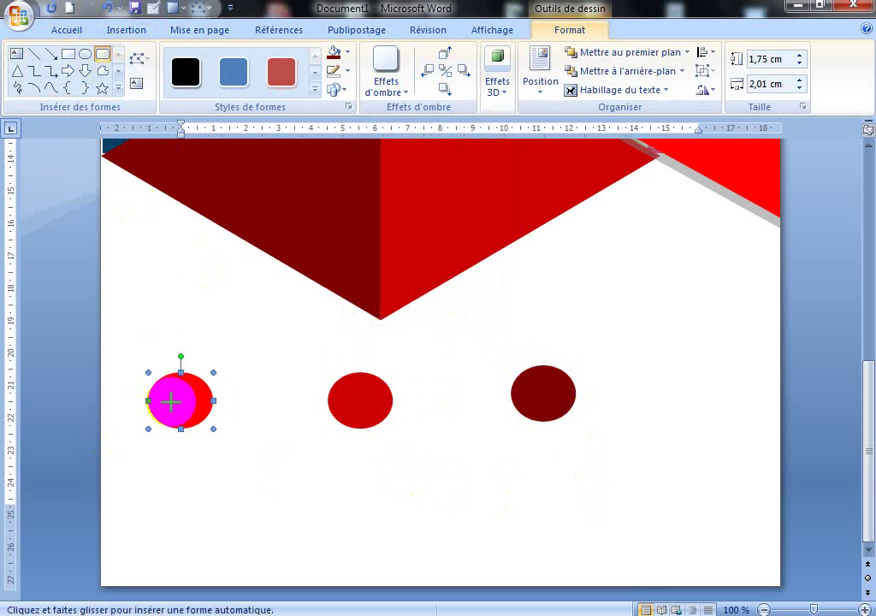
left_click(256, 403)
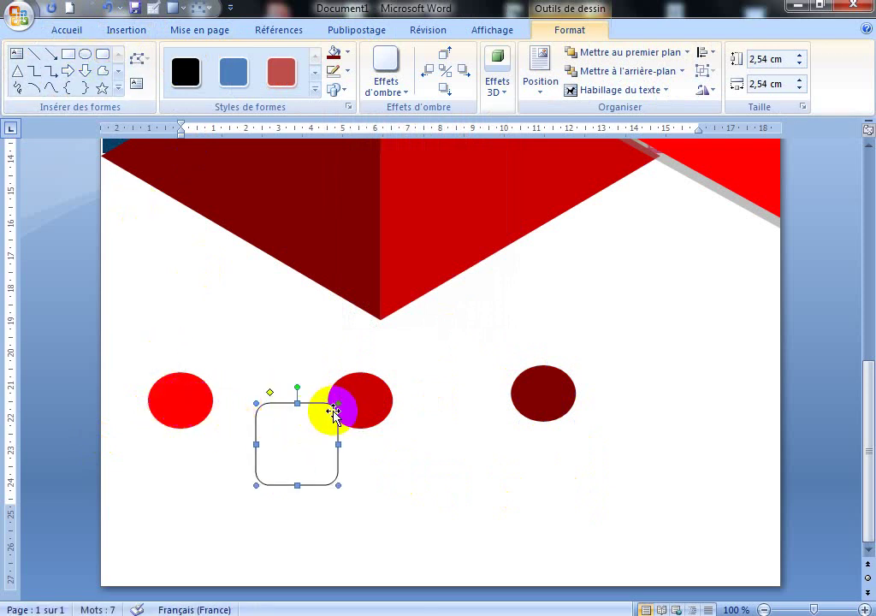
left_click_drag(313, 426, 300, 462)
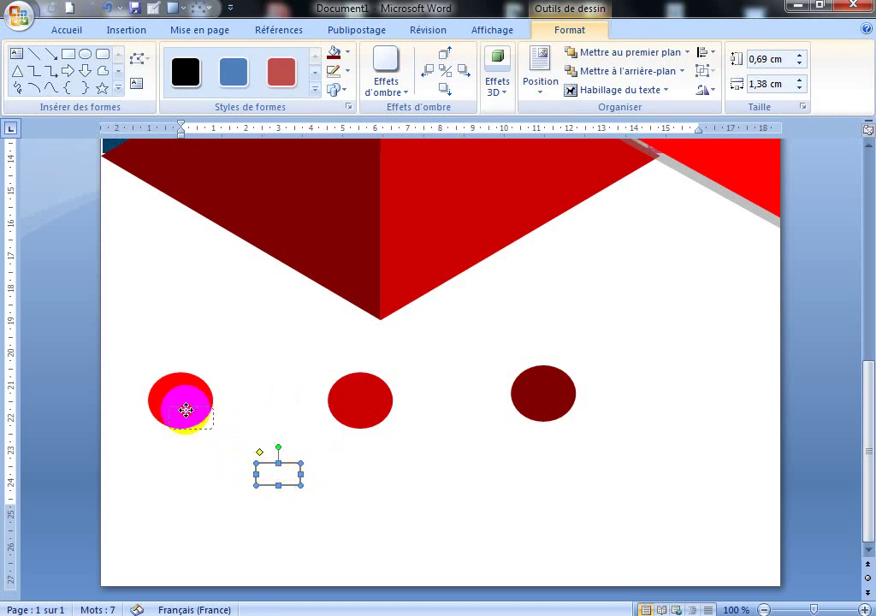
mouse_move(180, 400)
left_mouse_down()
mouse_move(162, 402)
mouse_move(201, 402)
left_mouse_up()
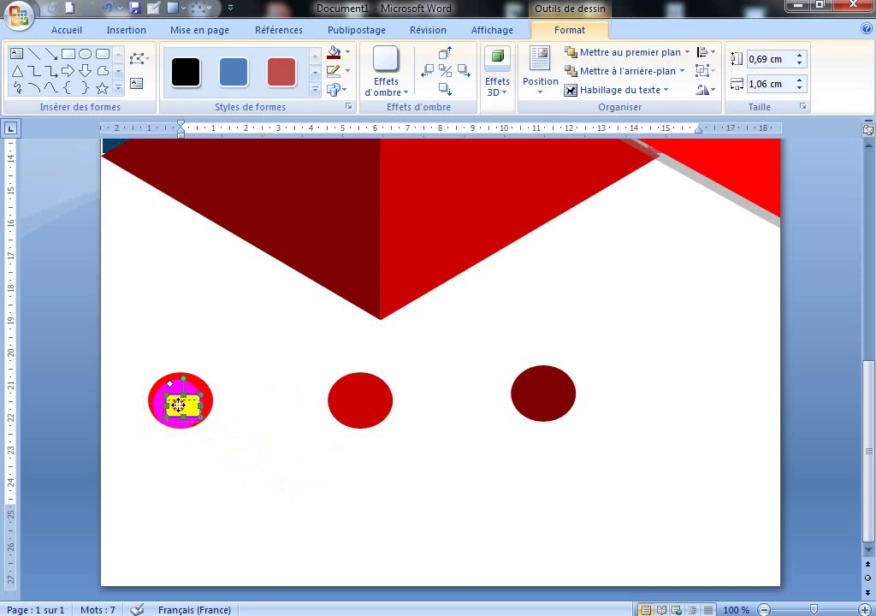
left_click(352, 73)
left_click(398, 249)
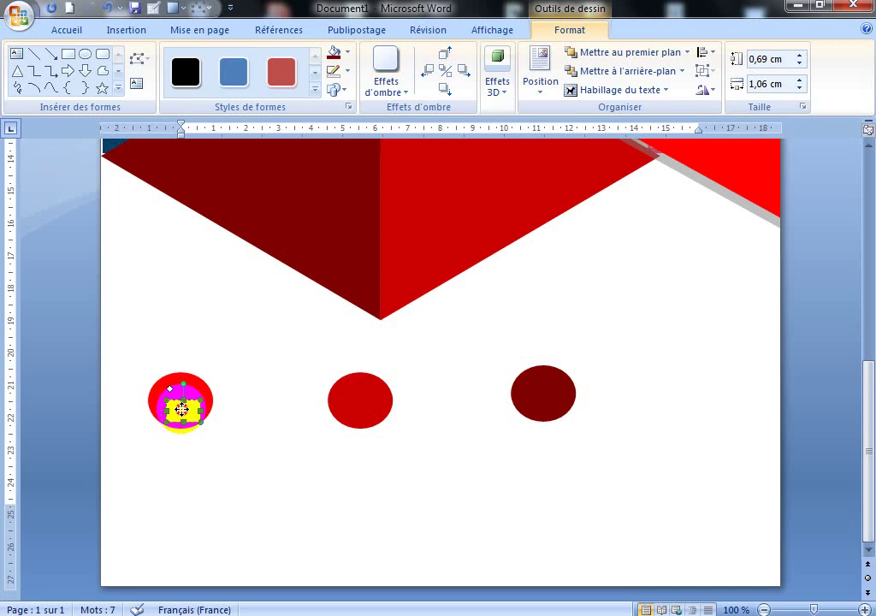
left_click(238, 418)
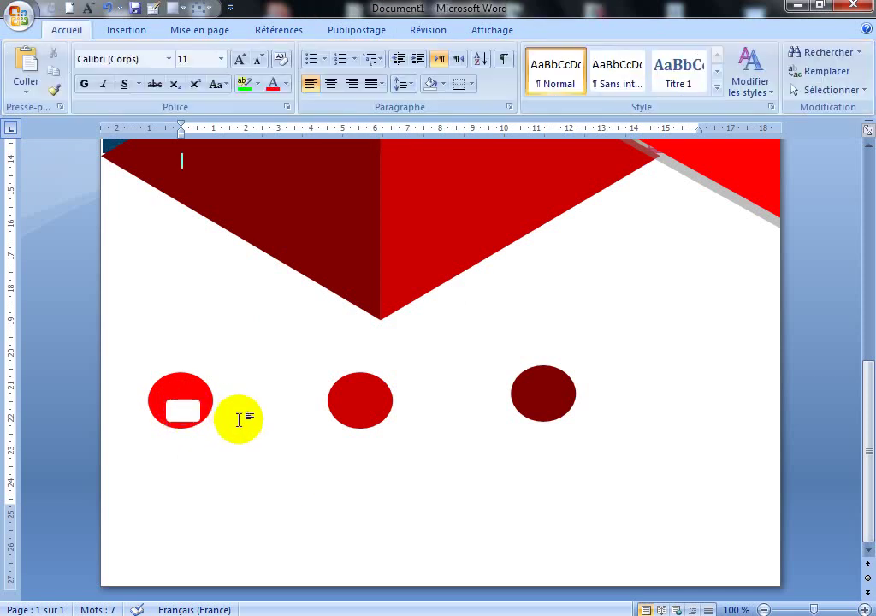
Step: Draw a small oval head above the body with a red 2¼ pt outline
left_click(126, 35)
left_click(260, 52)
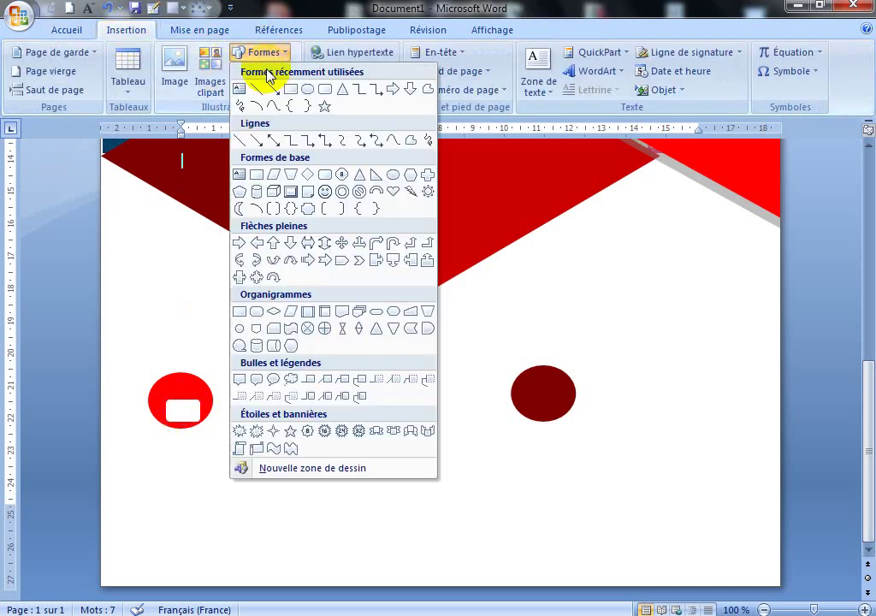
left_click(306, 92)
mouse_move(154, 377)
left_mouse_down()
mouse_move(204, 415)
mouse_move(188, 393)
left_mouse_up()
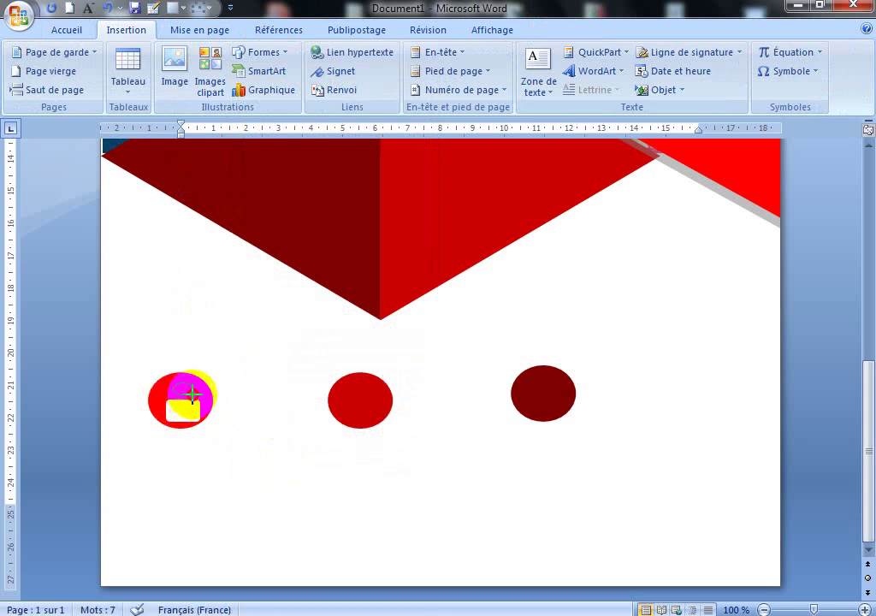
left_click_drag(191, 394, 181, 398)
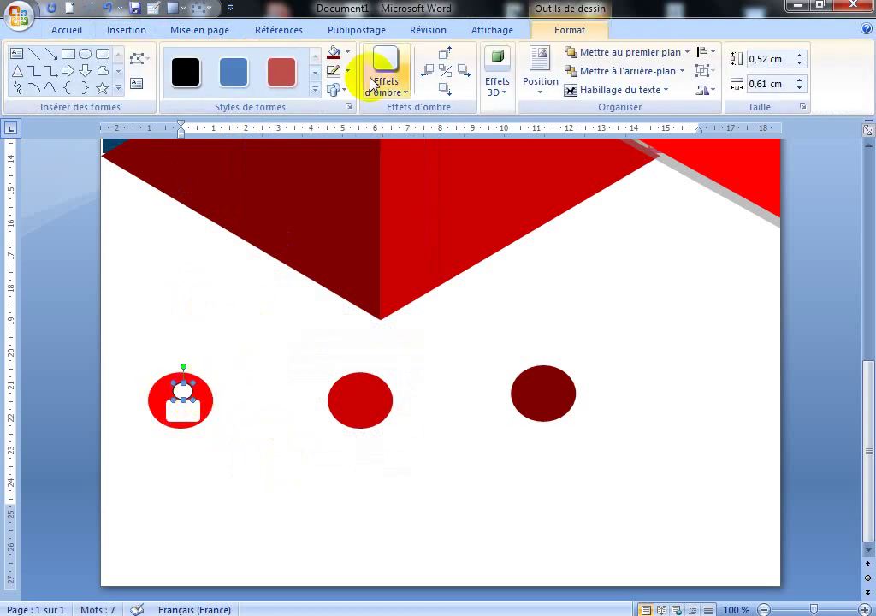
left_click(349, 72)
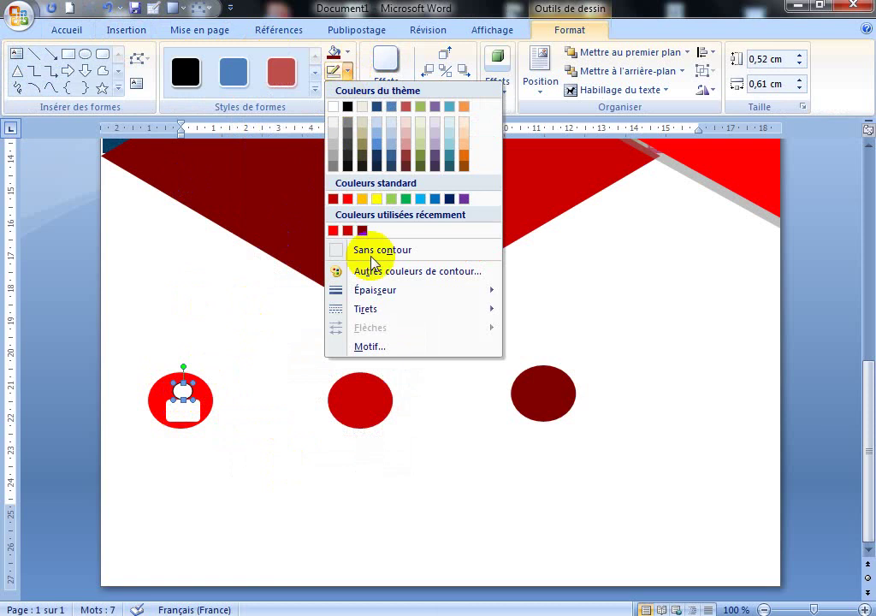
mouse_move(383, 289)
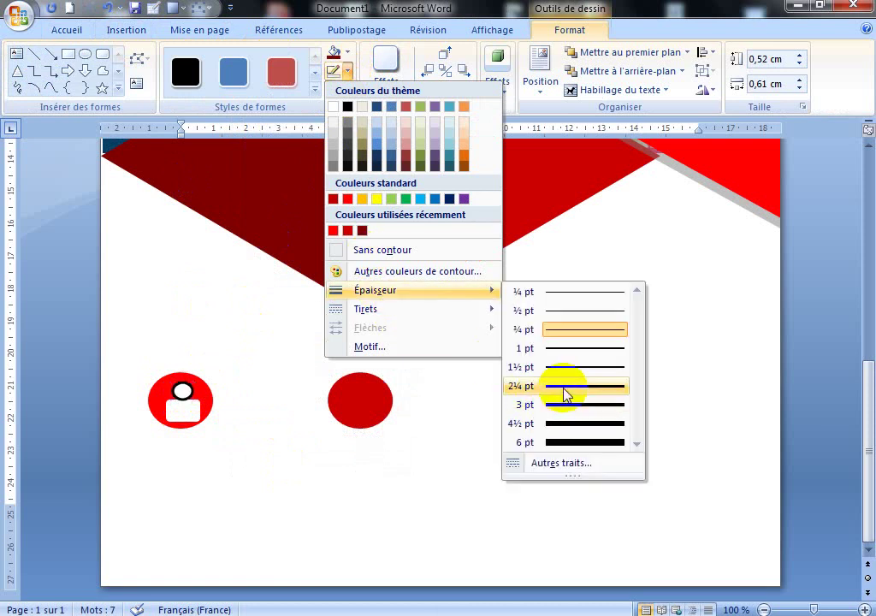
left_click(507, 384)
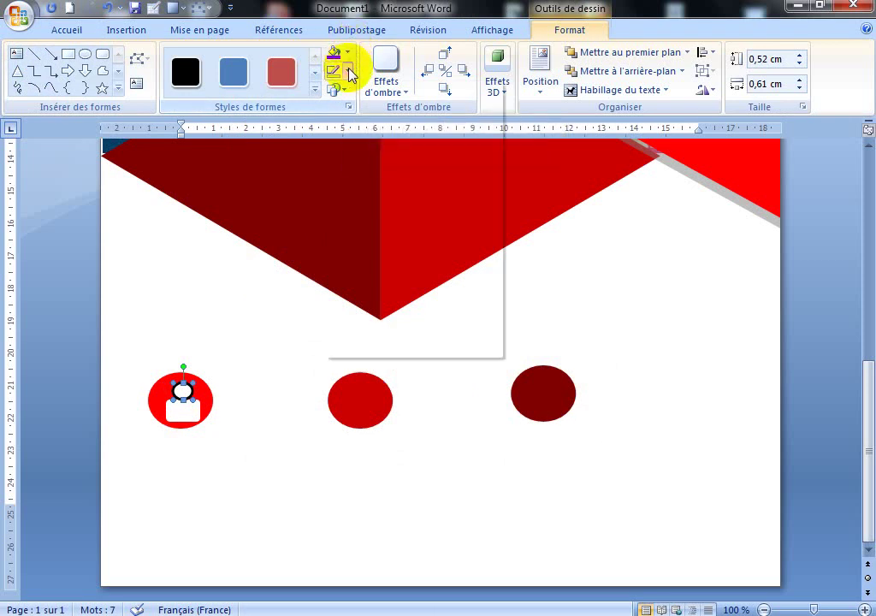
left_click(347, 71)
left_click(332, 230)
Step: Nudge the head down onto the body and group both into a person icon
left_click(187, 392)
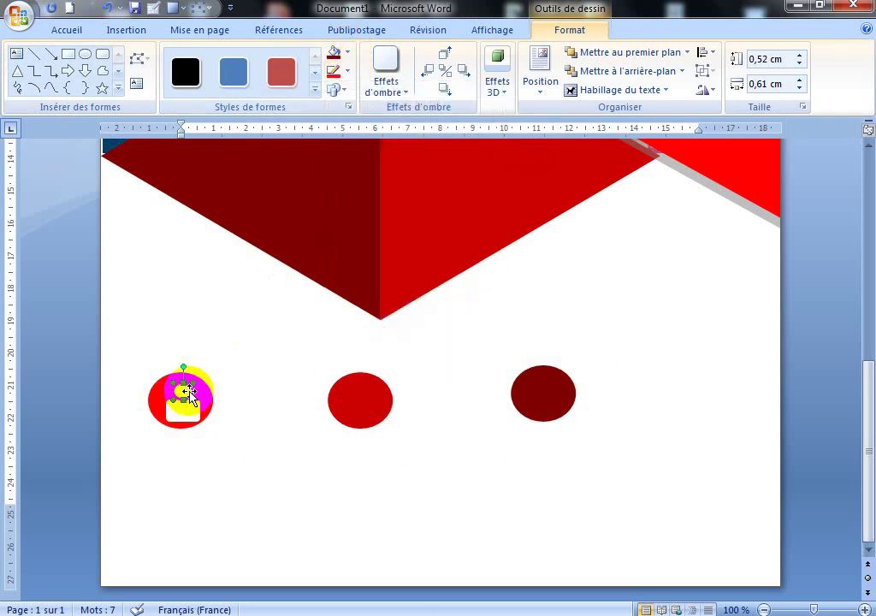
left_click_drag(182, 393, 185, 402)
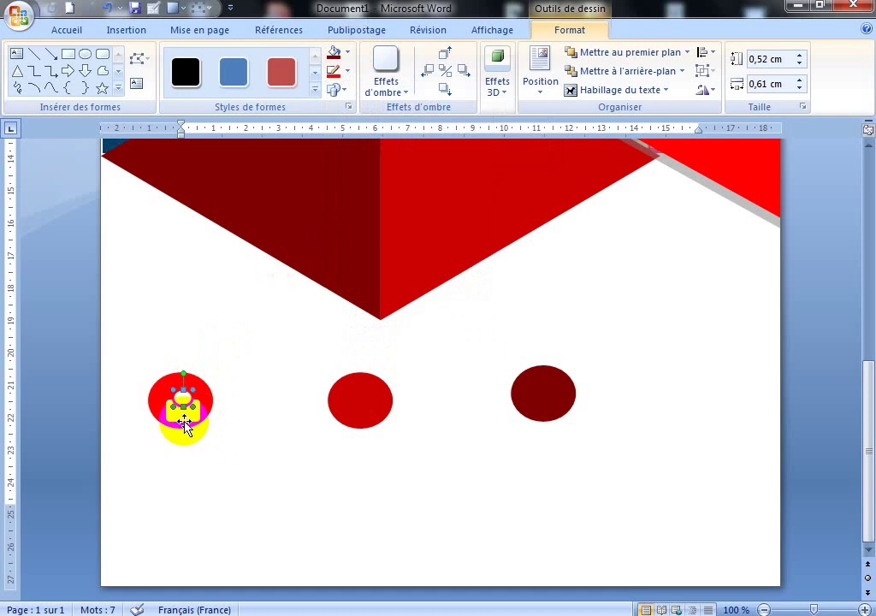
left_click_drag(186, 426, 184, 422)
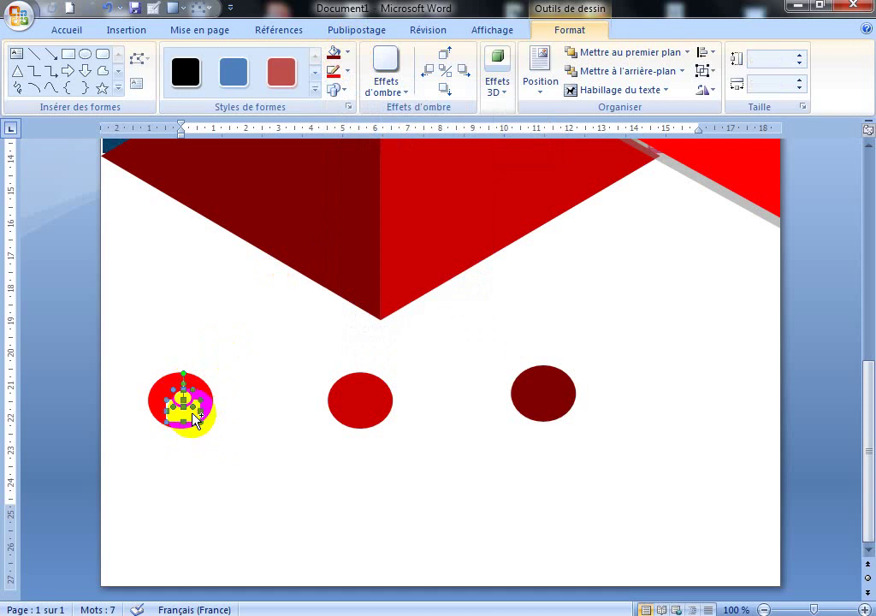
left_click(713, 72)
left_click(729, 92)
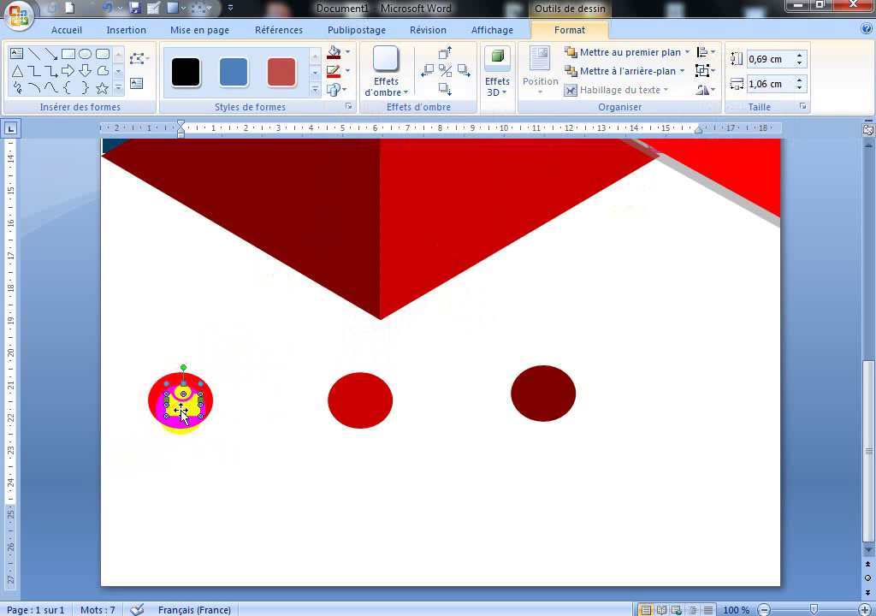
Step: Delete the selected shape on the middle circle and draw a small oval inside it
left_click(225, 440)
left_click(355, 402)
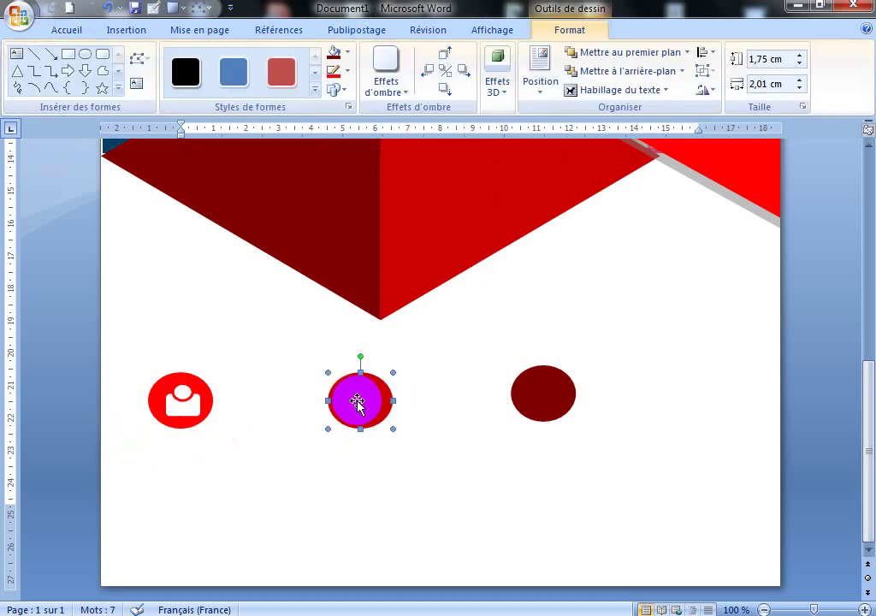
key("Delete")
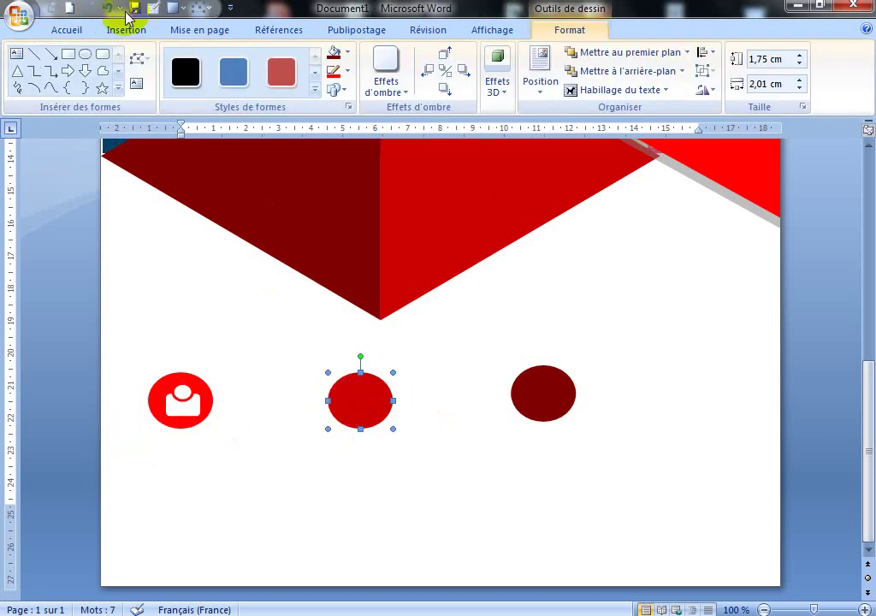
left_click(86, 54)
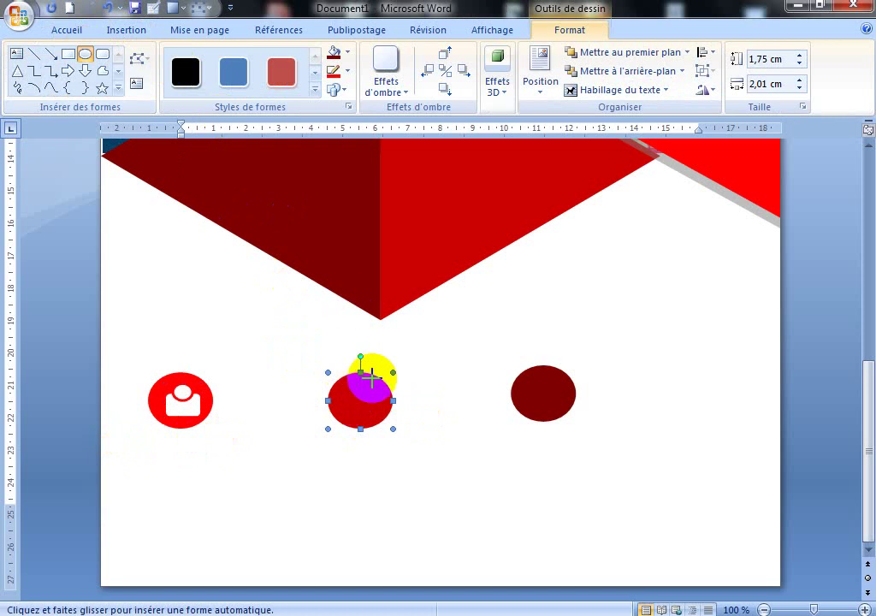
left_click_drag(355, 387, 376, 399)
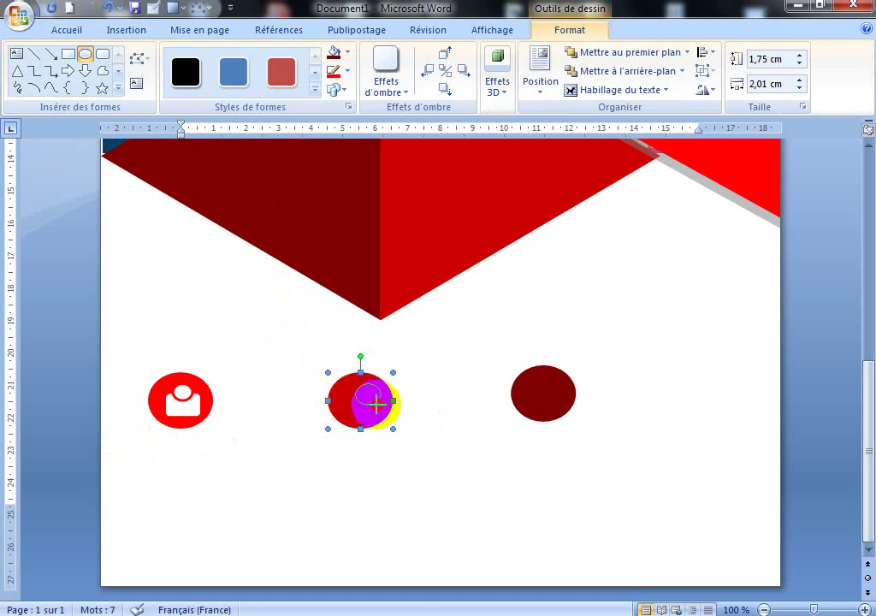
left_click_drag(376, 402, 375, 402)
Step: Give the small oval a white 3 pt outline and no fill
left_click(348, 71)
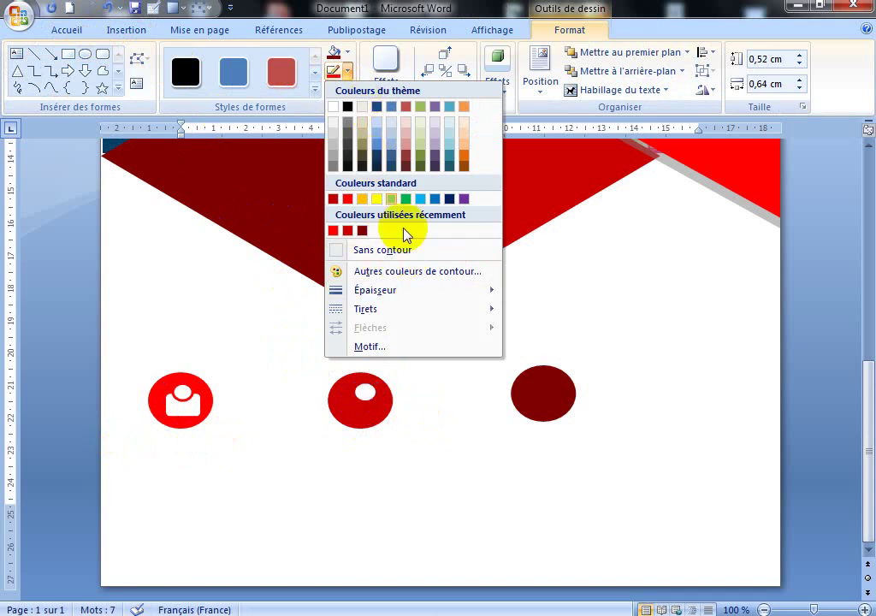
mouse_move(397, 294)
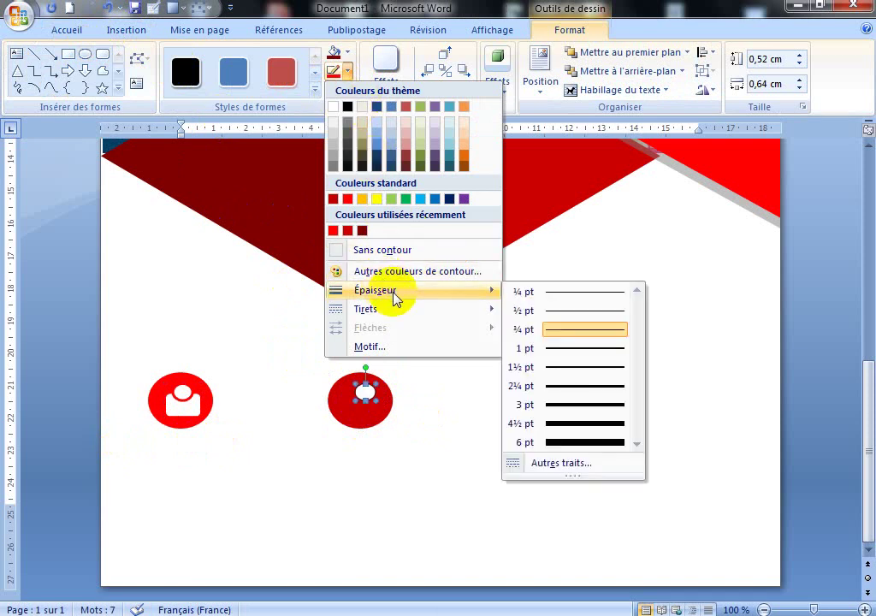
left_click(584, 407)
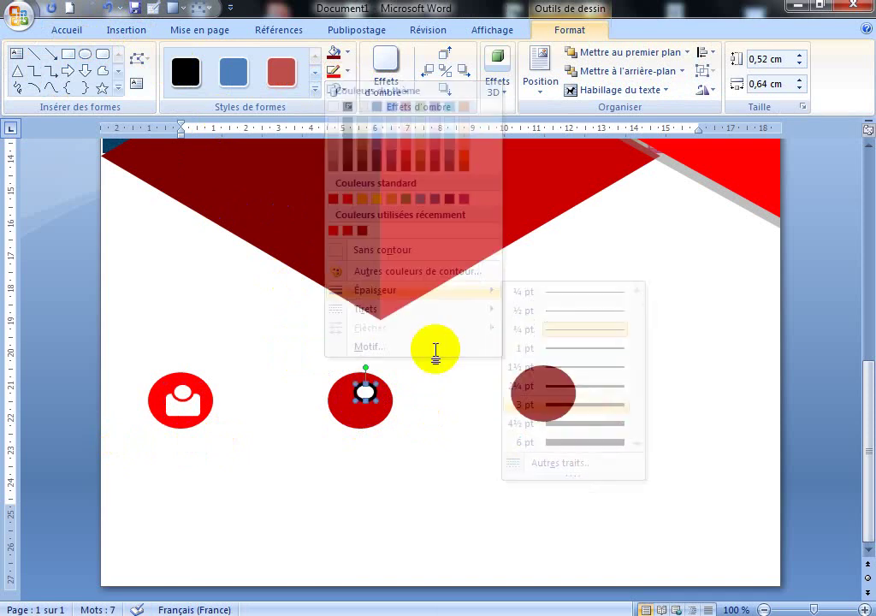
left_click(347, 72)
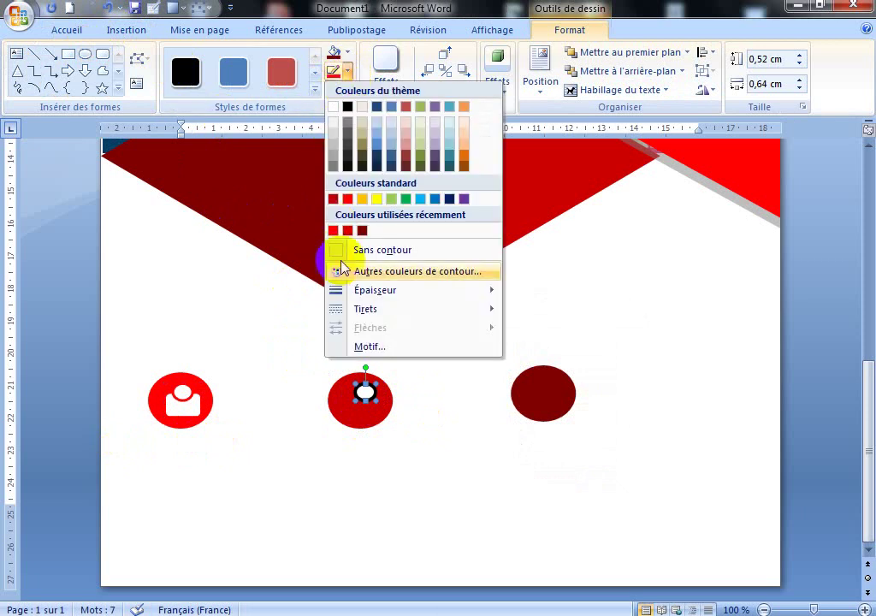
left_click(333, 107)
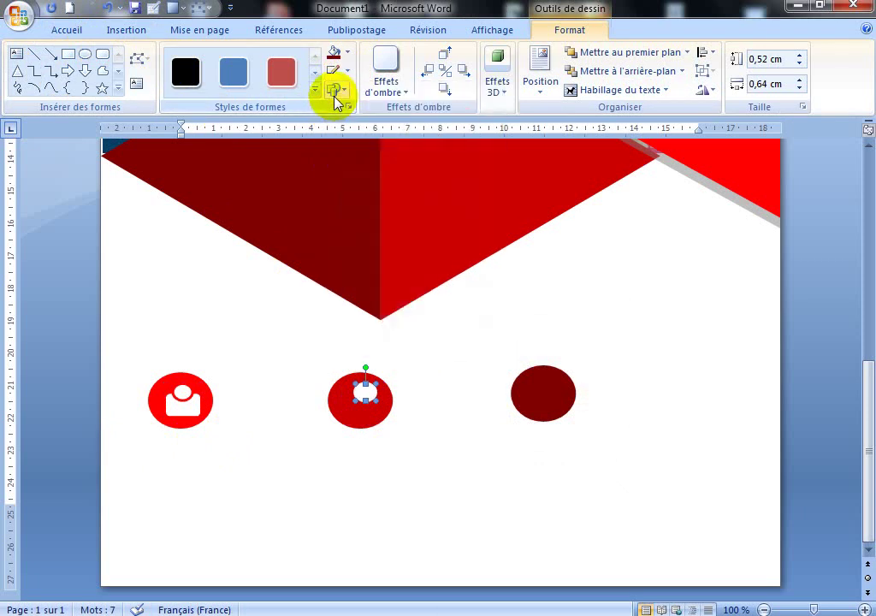
left_click(349, 54)
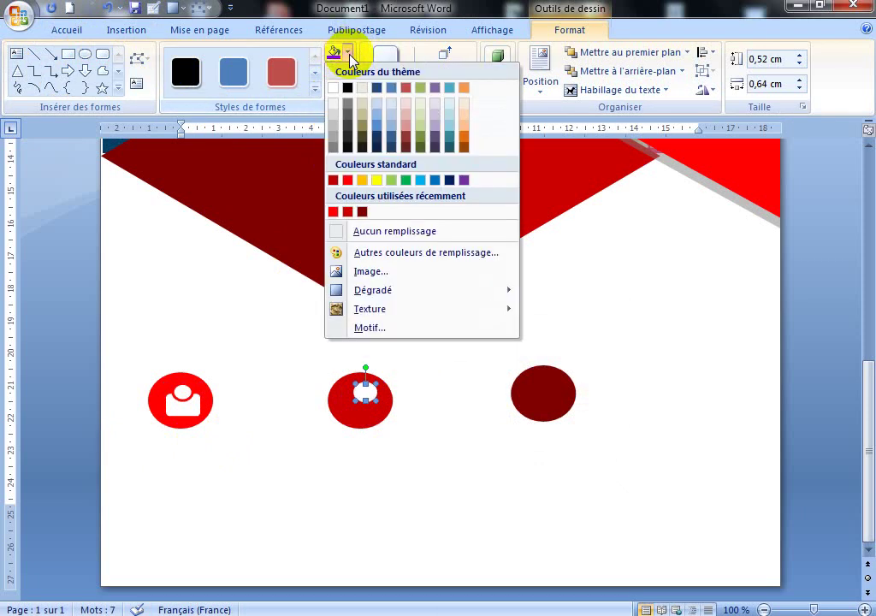
left_click(403, 232)
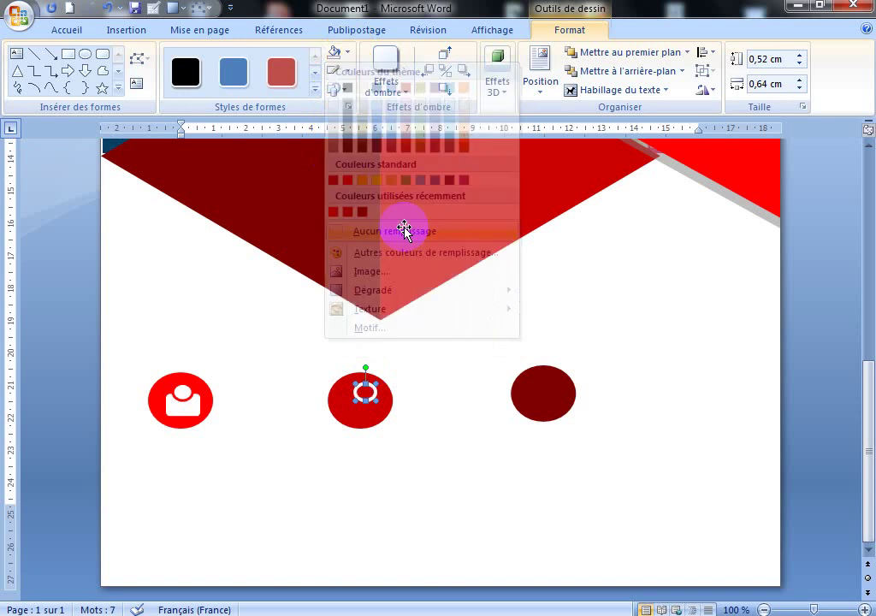
left_click(278, 384)
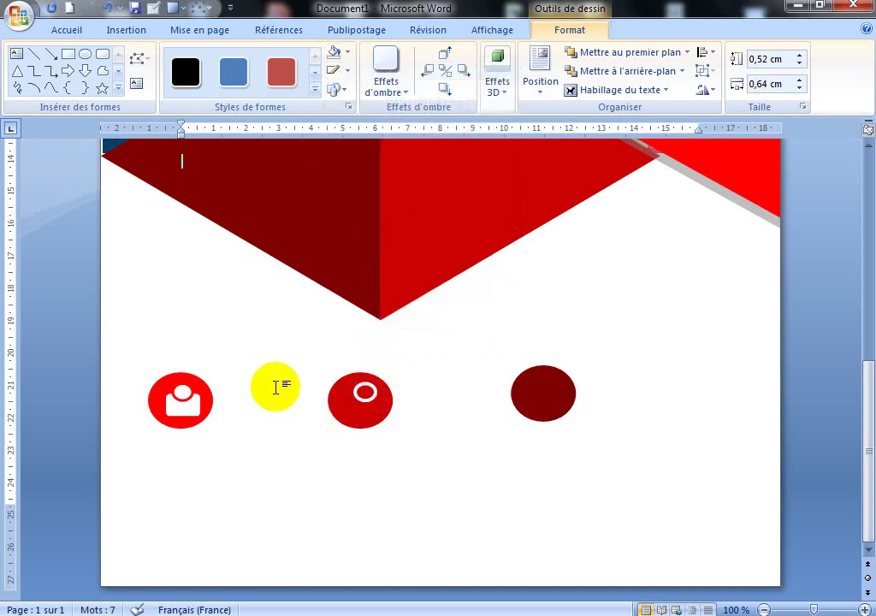
Step: Draw a straight-line handle below the ring and thicken it to 3 pt
left_click(124, 29)
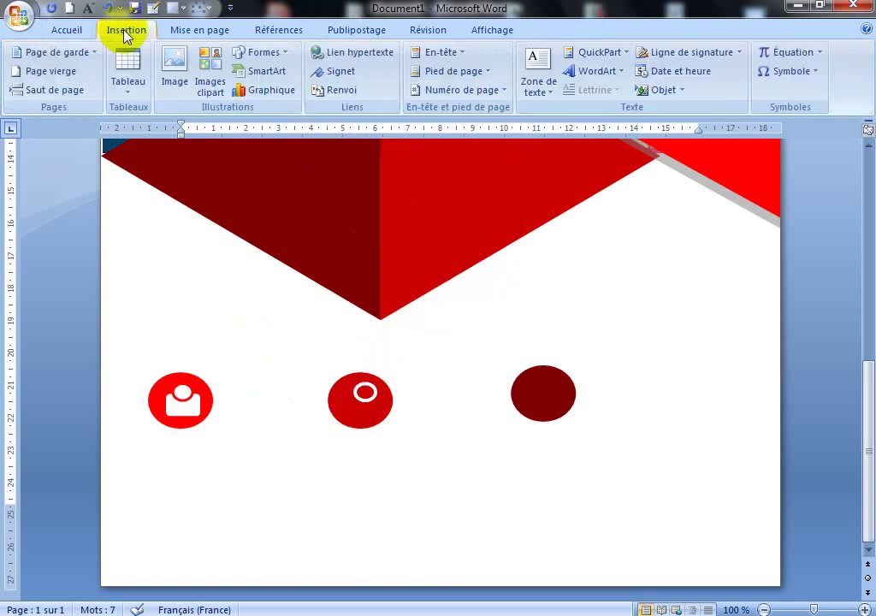
left_click(265, 52)
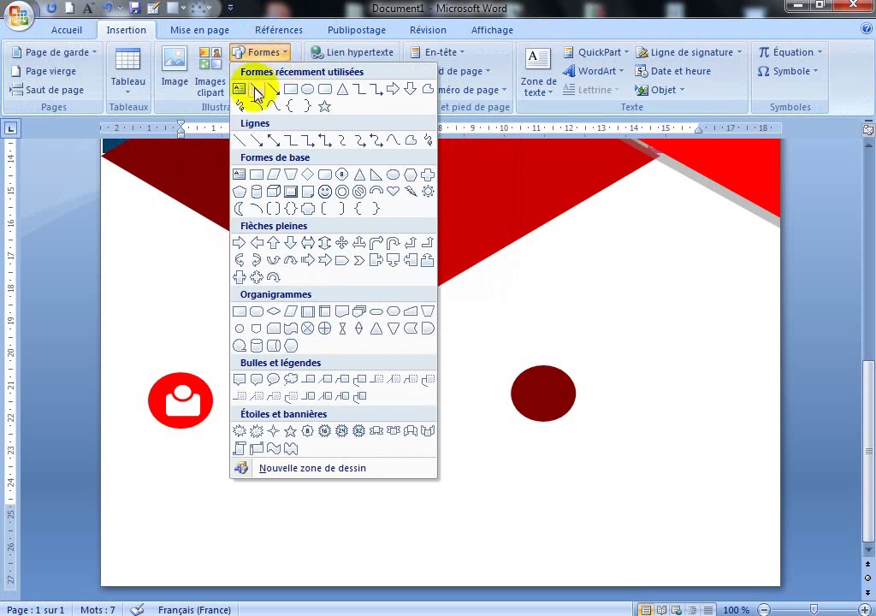
left_click(243, 87)
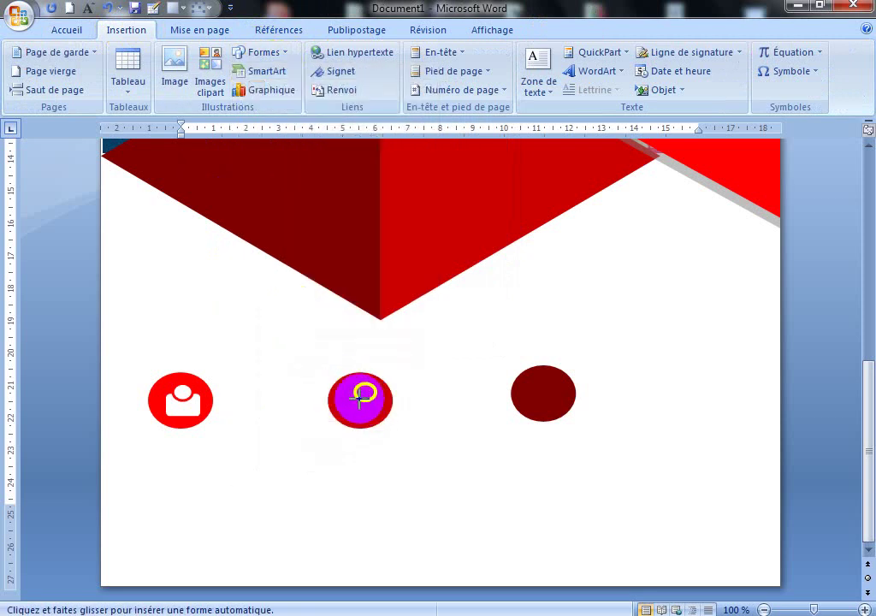
left_click_drag(360, 395, 354, 404)
left_click(349, 72)
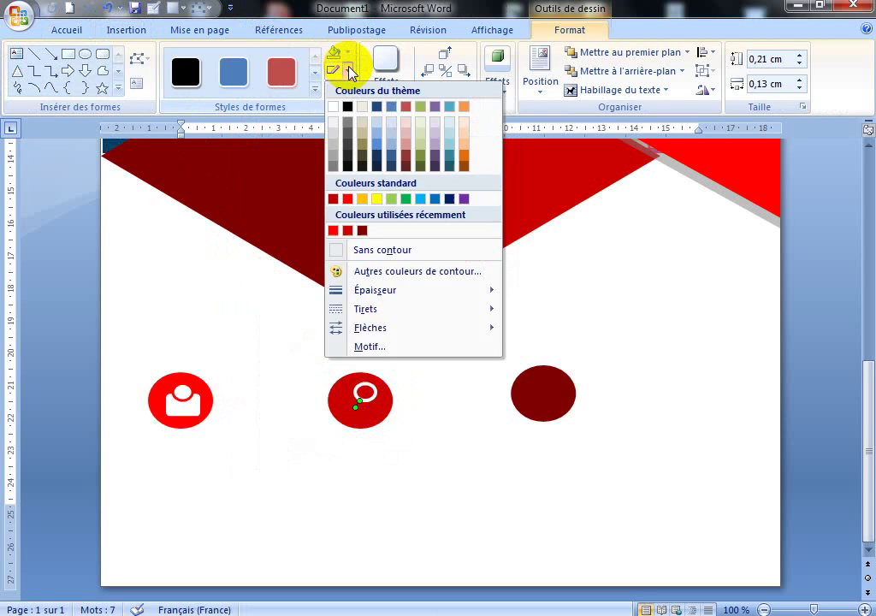
mouse_move(399, 295)
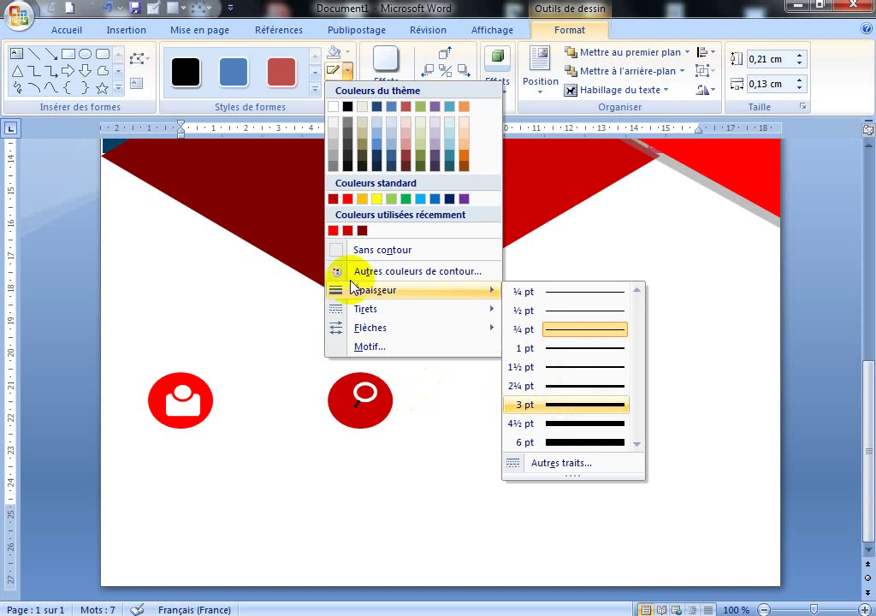
left_click(347, 198)
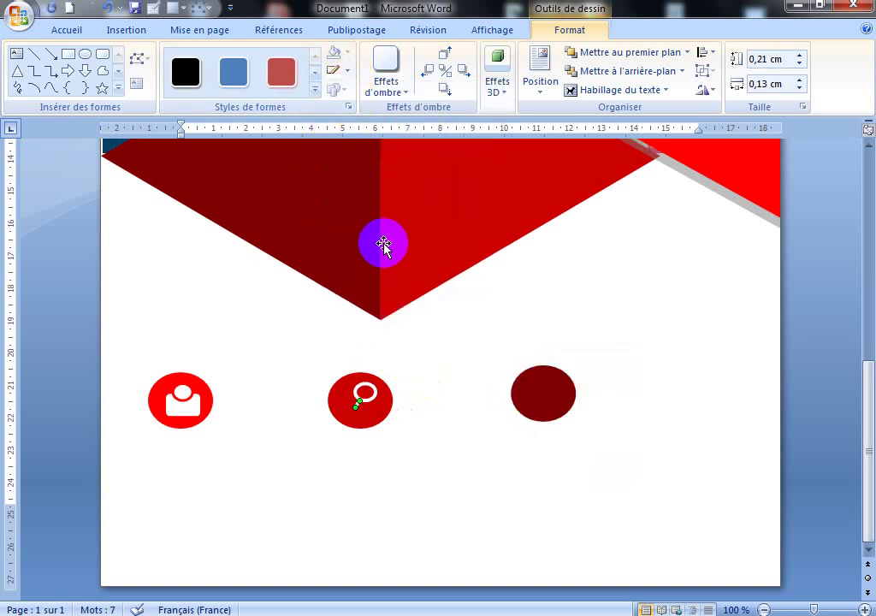
Step: Group the ring and handle into one magnifier icon
left_click(366, 393, "shift")
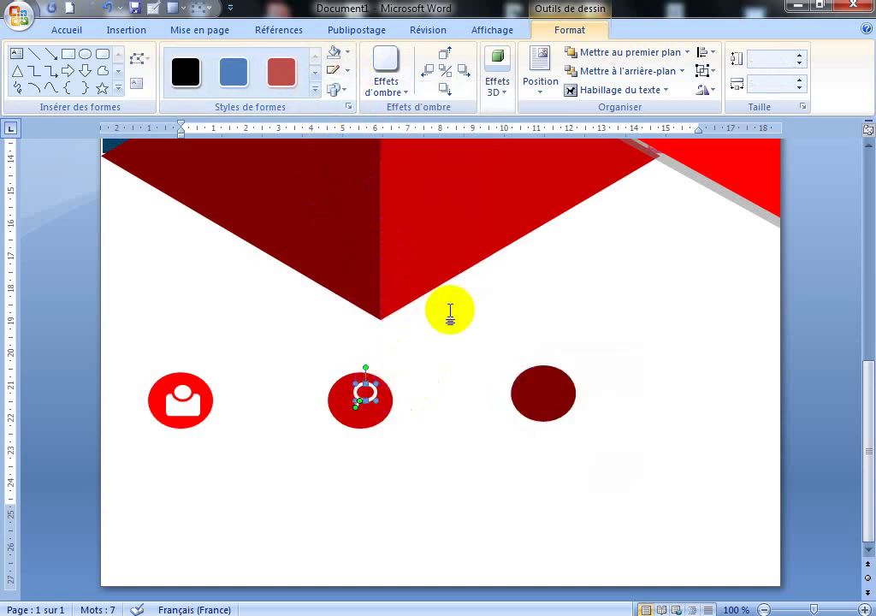
left_click(714, 72)
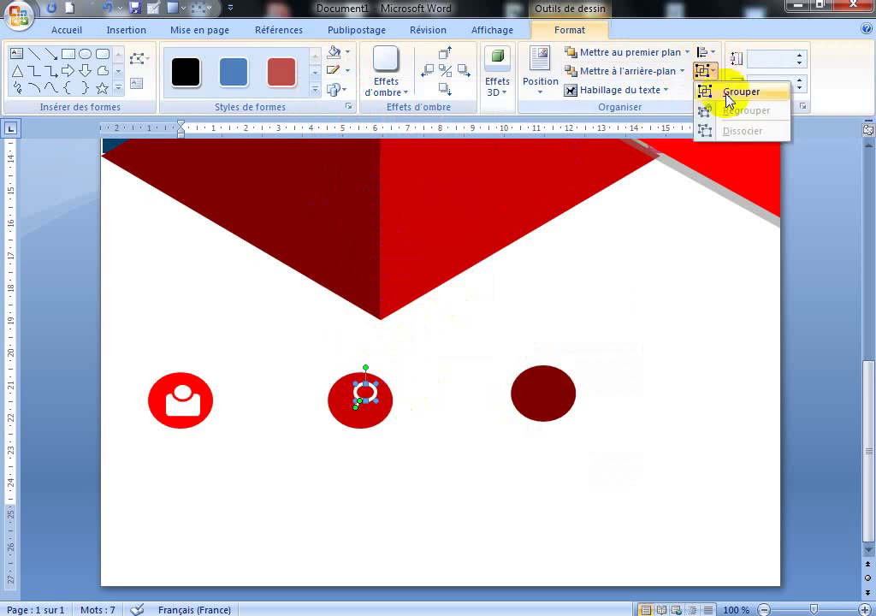
left_click(733, 92)
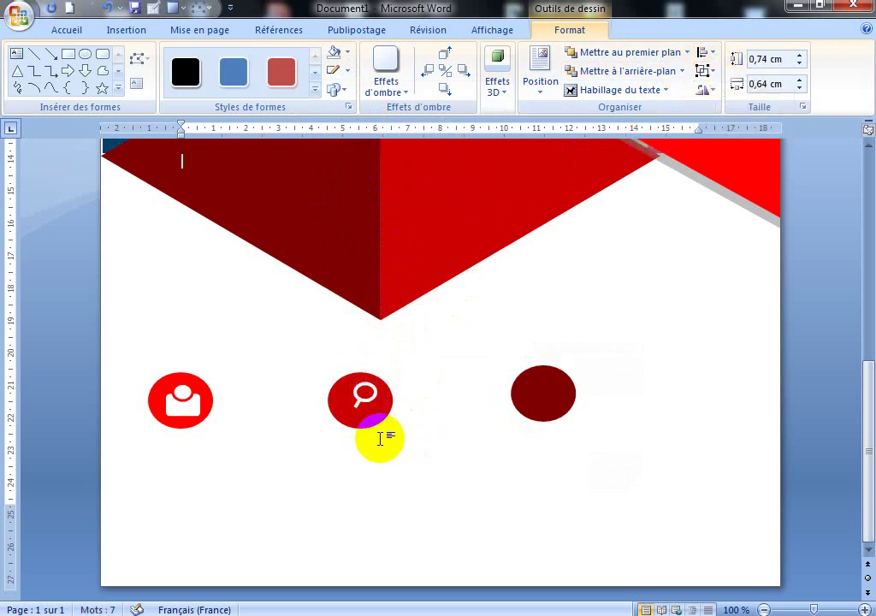
left_click(366, 391)
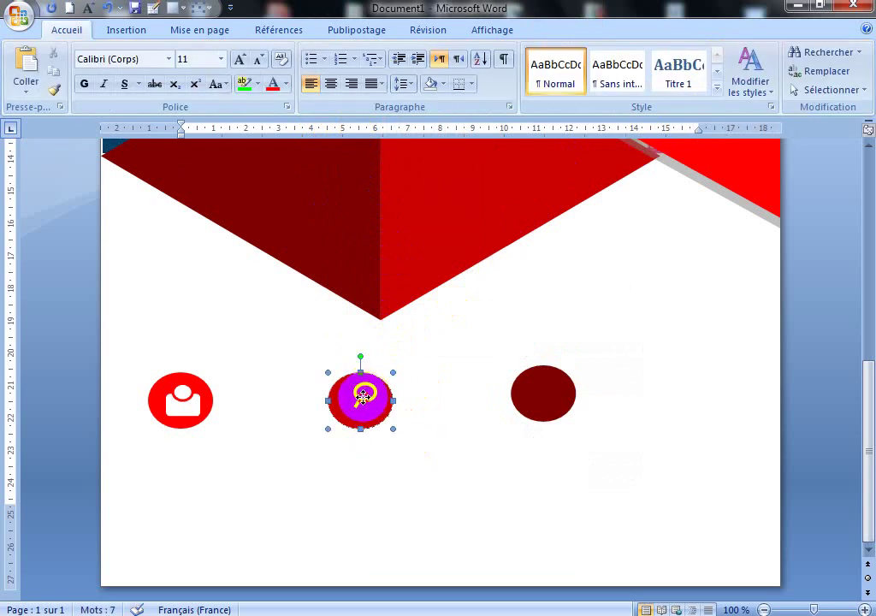
left_click(363, 397)
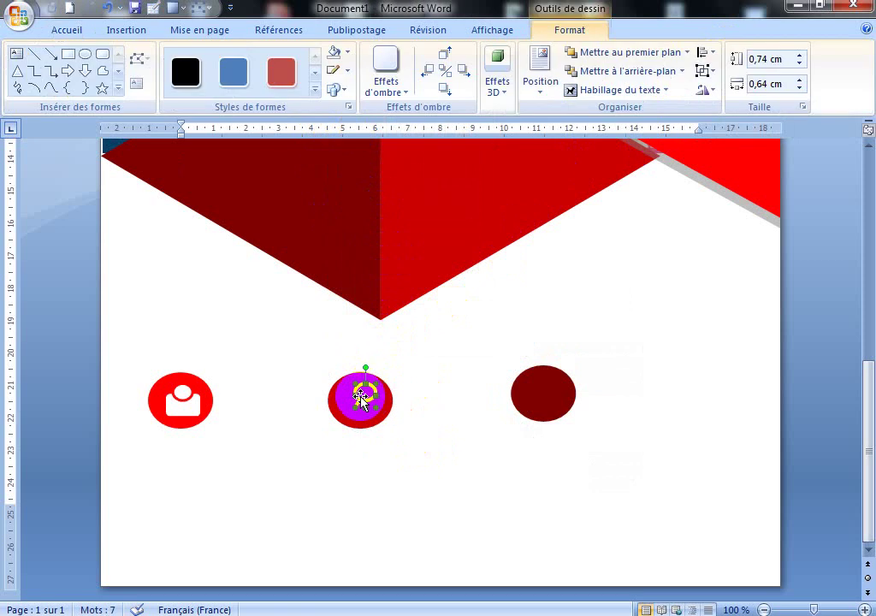
left_click(410, 428)
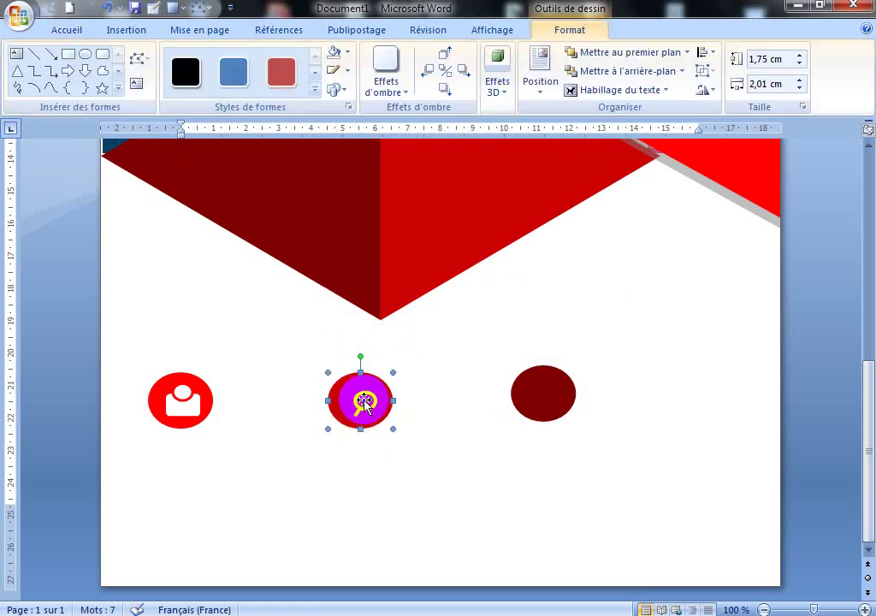
left_click(417, 416)
Step: Centre the magnifier icon on the middle red circle
left_click(366, 402)
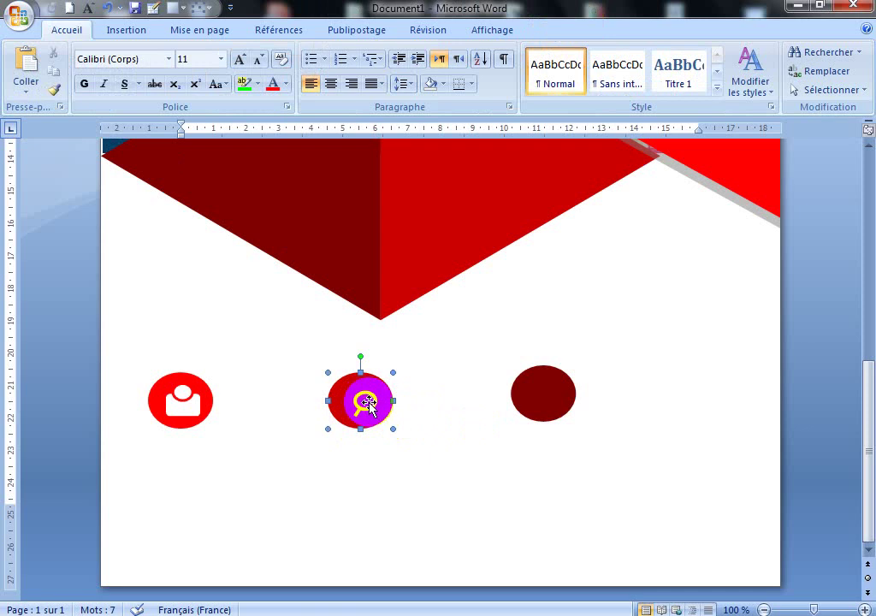
mouse_move(368, 404)
left_mouse_down()
mouse_move(360, 396)
mouse_move(368, 401)
left_mouse_up()
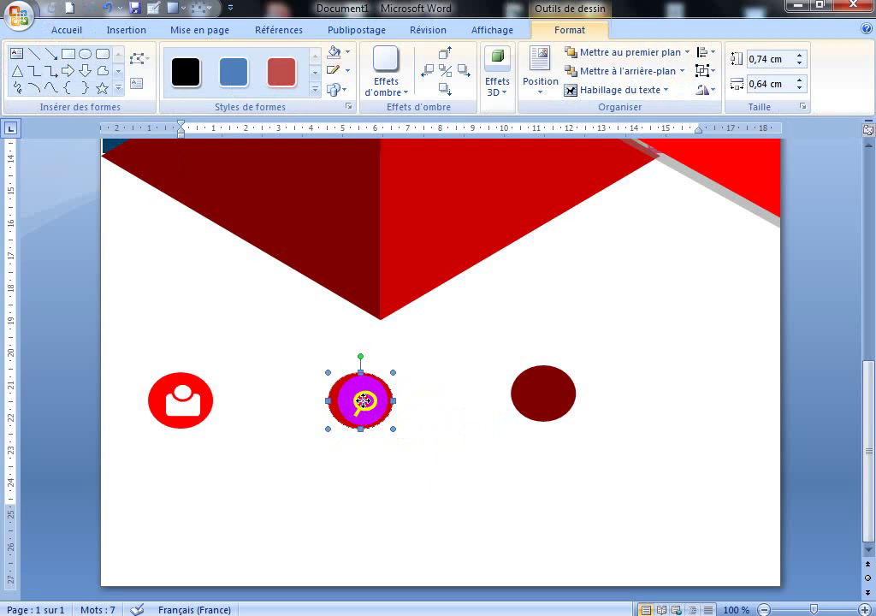
left_click(364, 409)
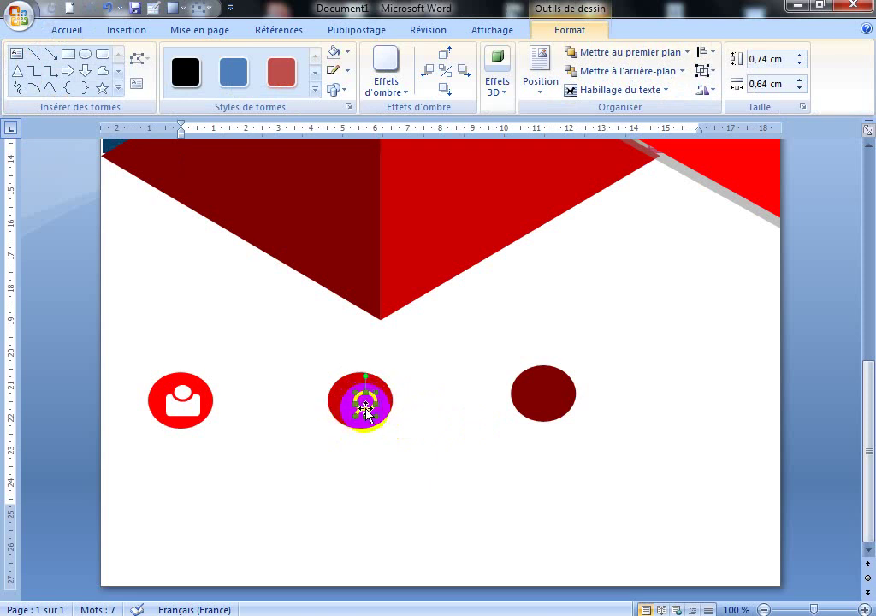
left_click_drag(363, 408, 360, 406)
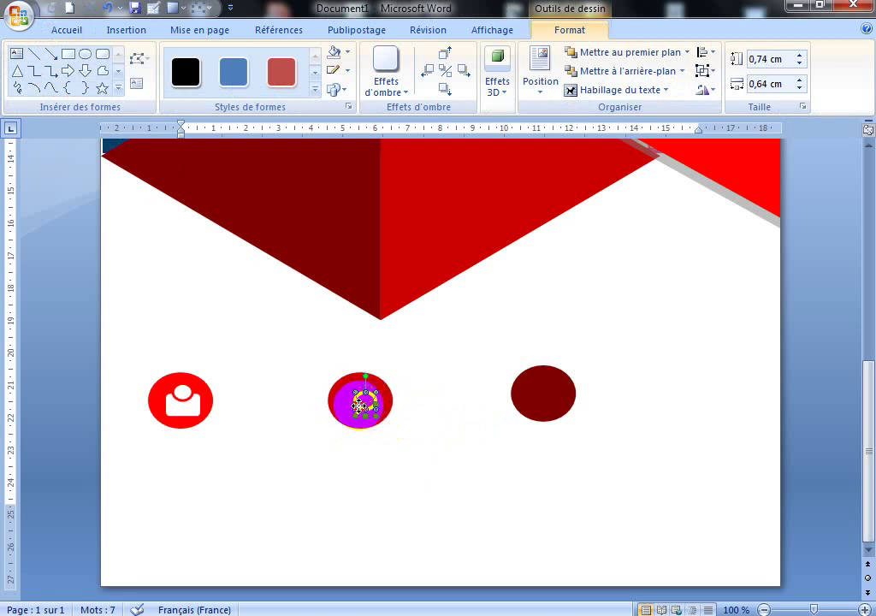
left_click(504, 417)
left_click(542, 401)
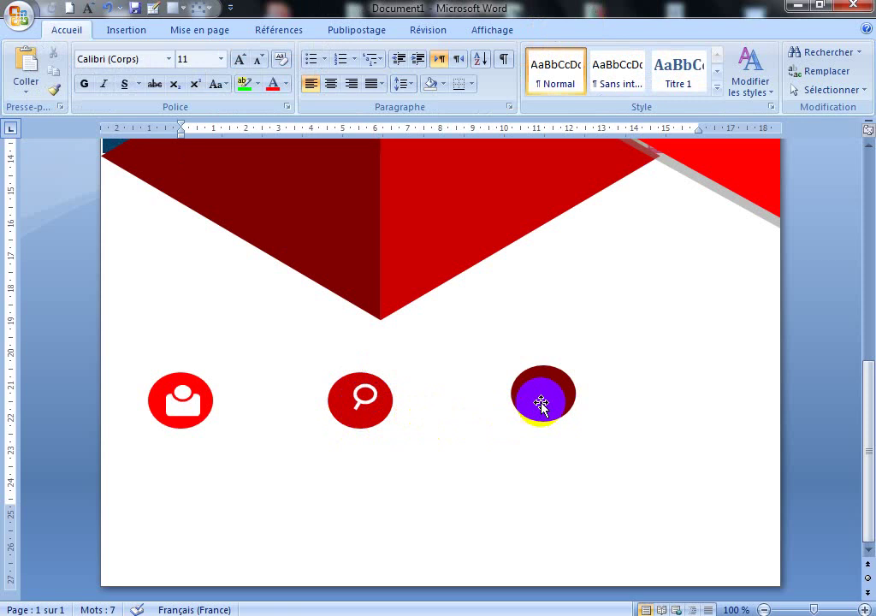
Step: Draw a small white rectangle on the dark-red circle
left_click(133, 35)
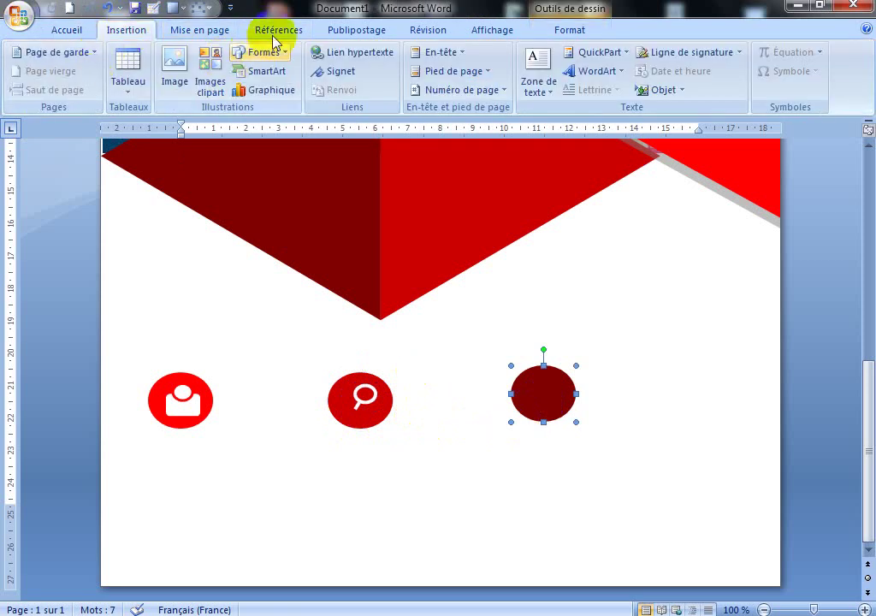
left_click(268, 53)
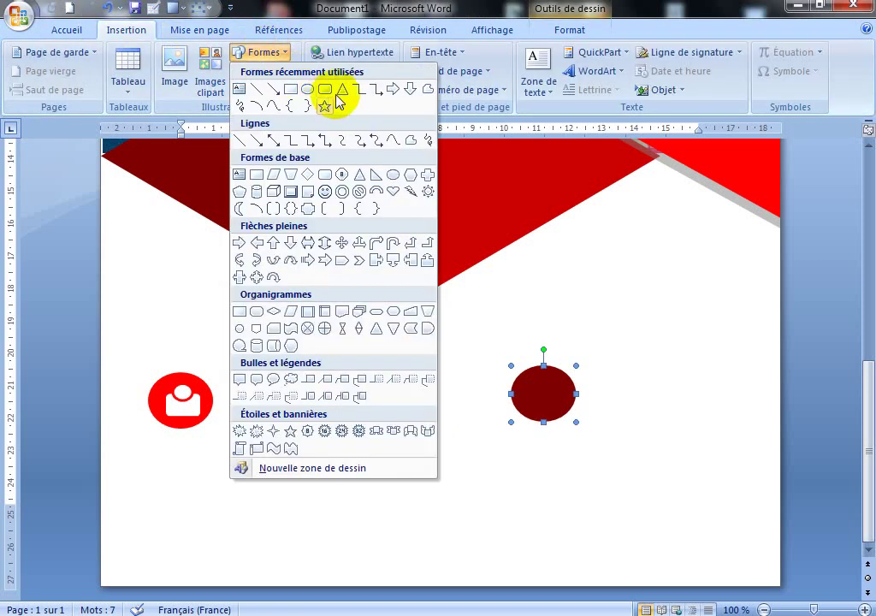
left_click(290, 89)
left_click_drag(538, 398, 560, 409)
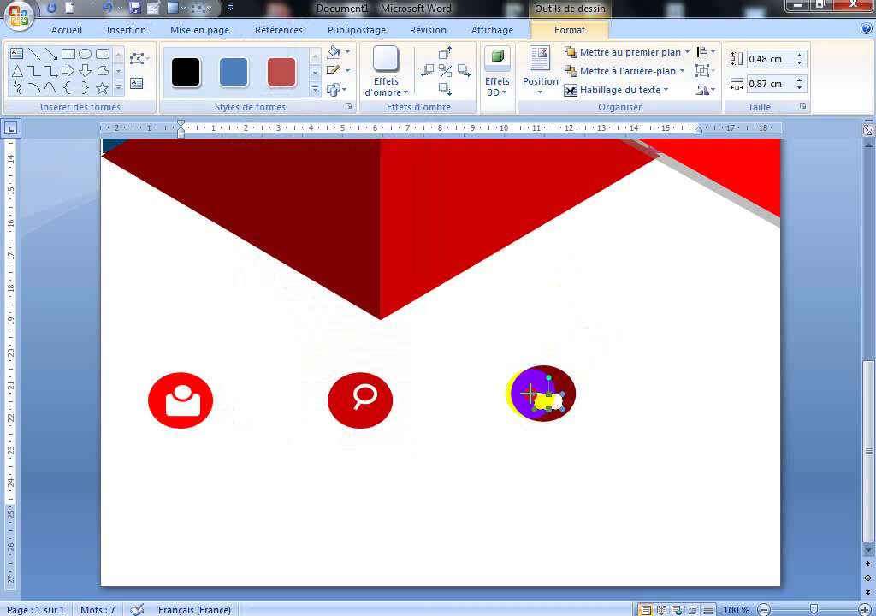
mouse_move(547, 395)
left_mouse_down()
mouse_move(563, 394)
mouse_move(550, 401)
left_mouse_up()
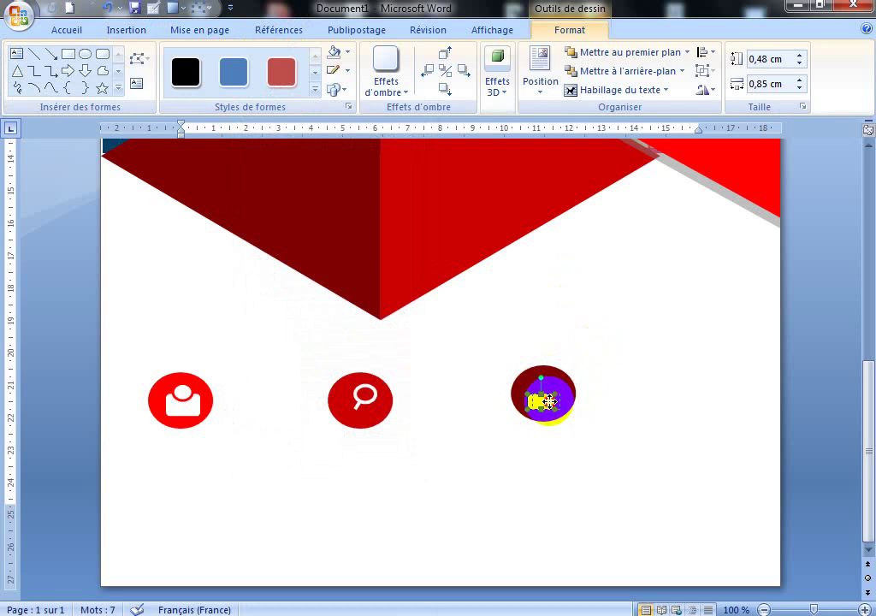
Step: Remove the rectangle's outline and draw a 2,54 × 2,94 cm triangle beside the circle
left_click(347, 71)
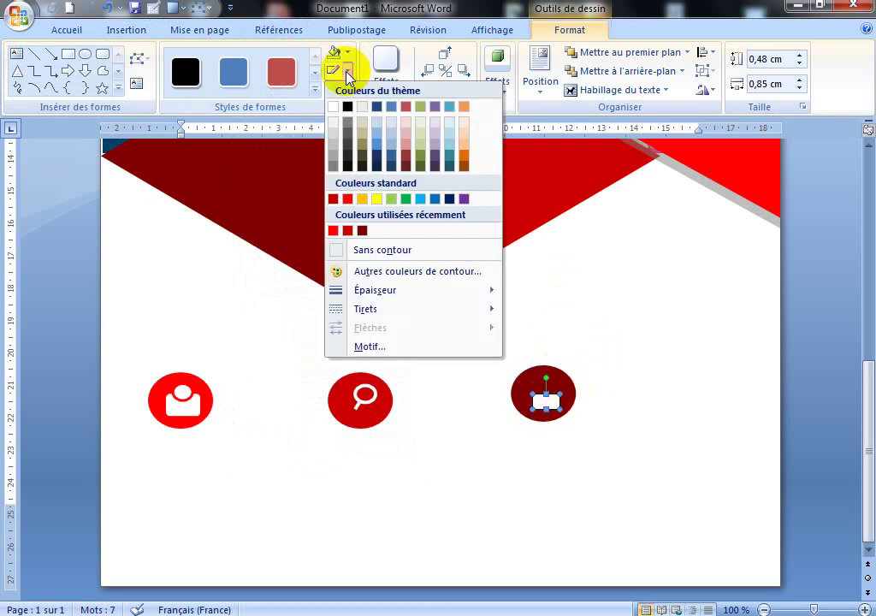
left_click(398, 250)
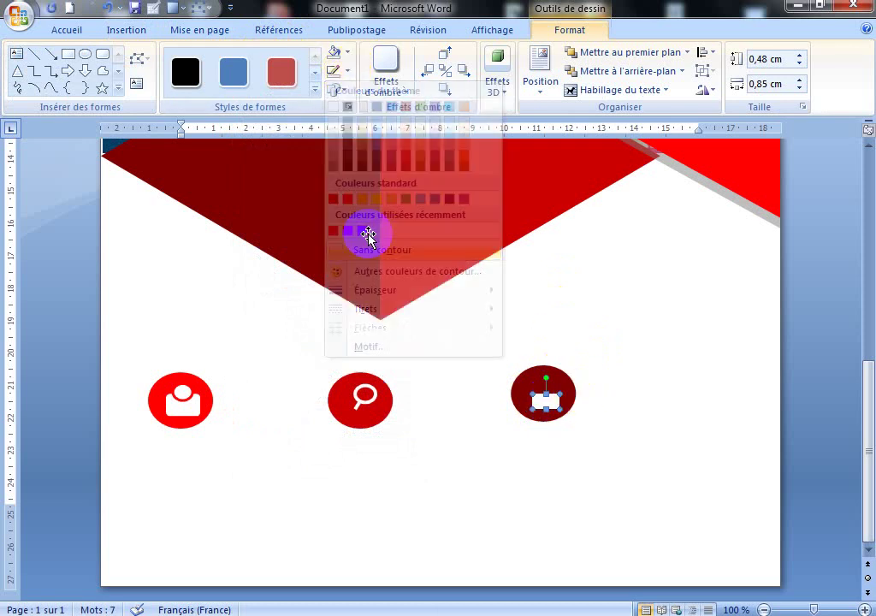
left_click(17, 71)
left_click(638, 372)
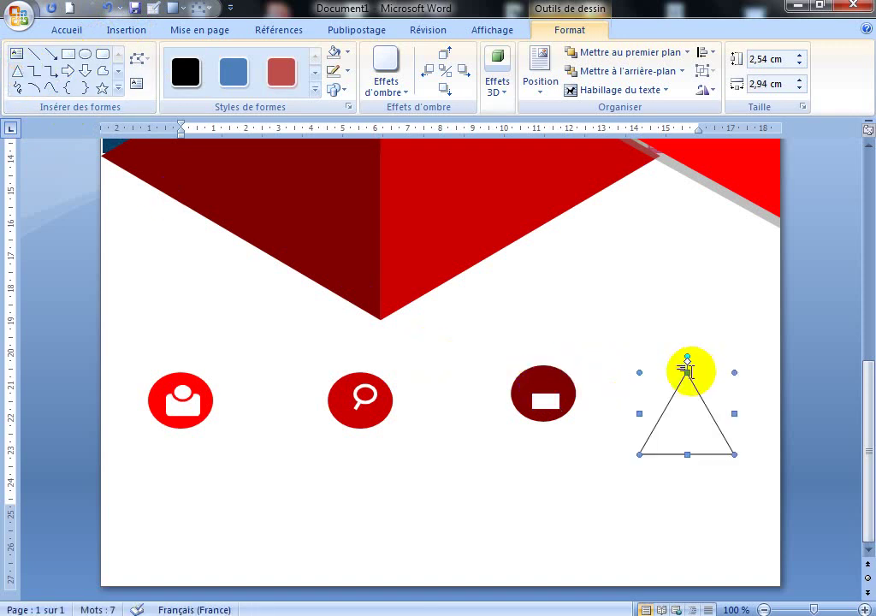
Step: Shrink the triangle into a low 1,3 cm-wide roof and set it above the rectangle
left_click_drag(688, 374, 687, 416)
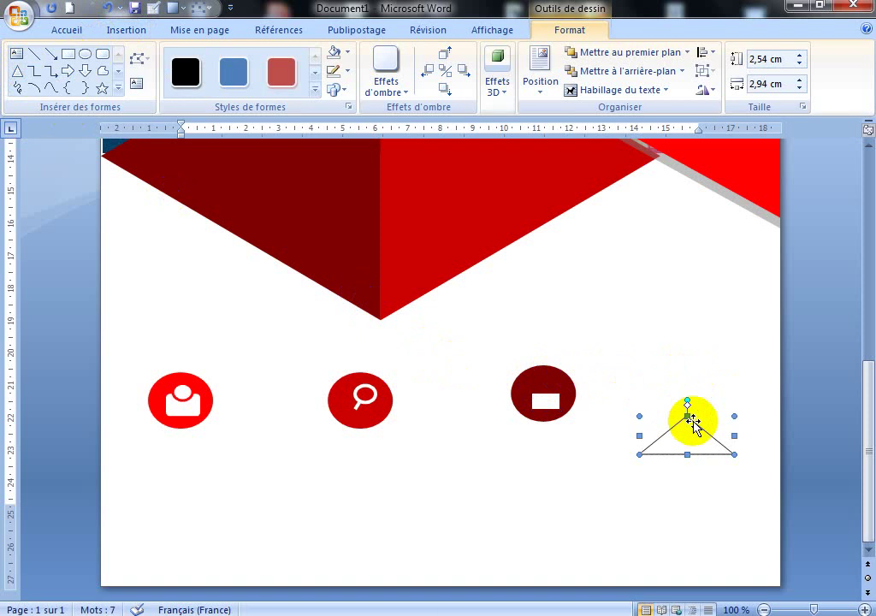
left_click_drag(734, 454, 681, 454)
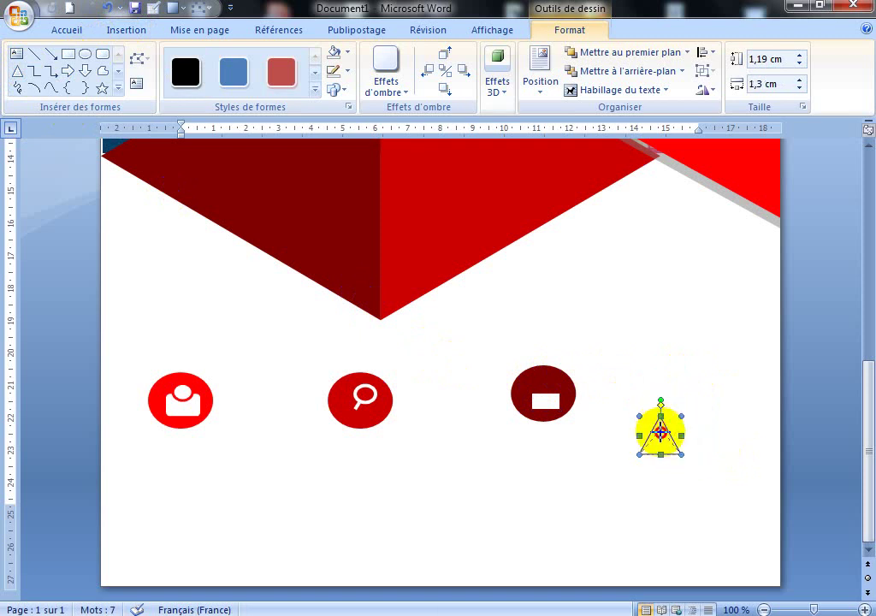
left_click_drag(661, 416, 661, 441)
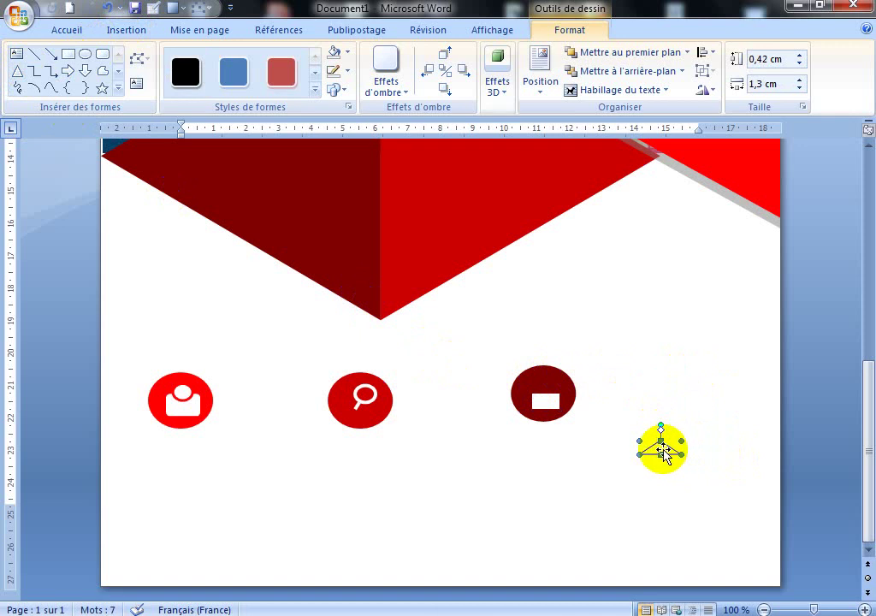
mouse_move(661, 450)
left_mouse_down()
mouse_move(536, 376)
mouse_move(547, 382)
left_mouse_up()
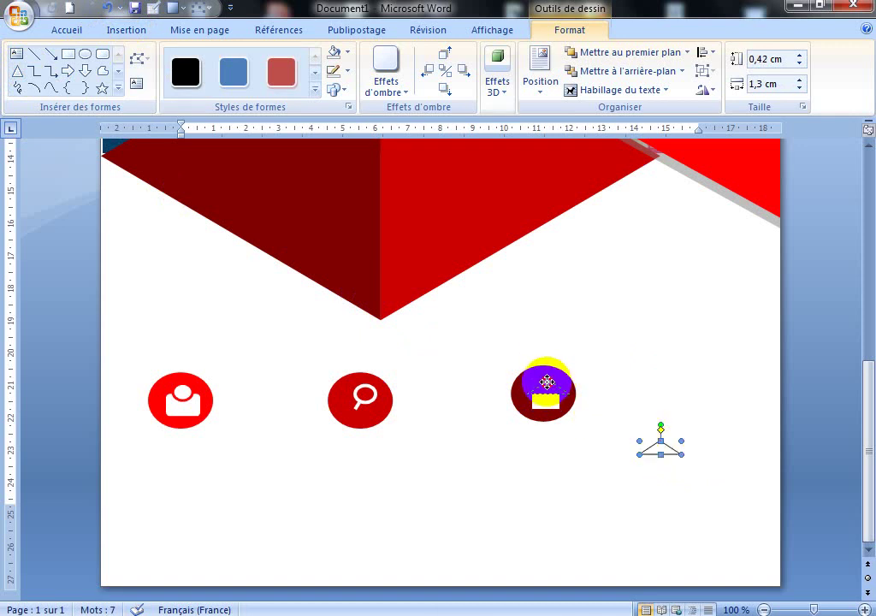
left_click_drag(547, 381, 550, 384)
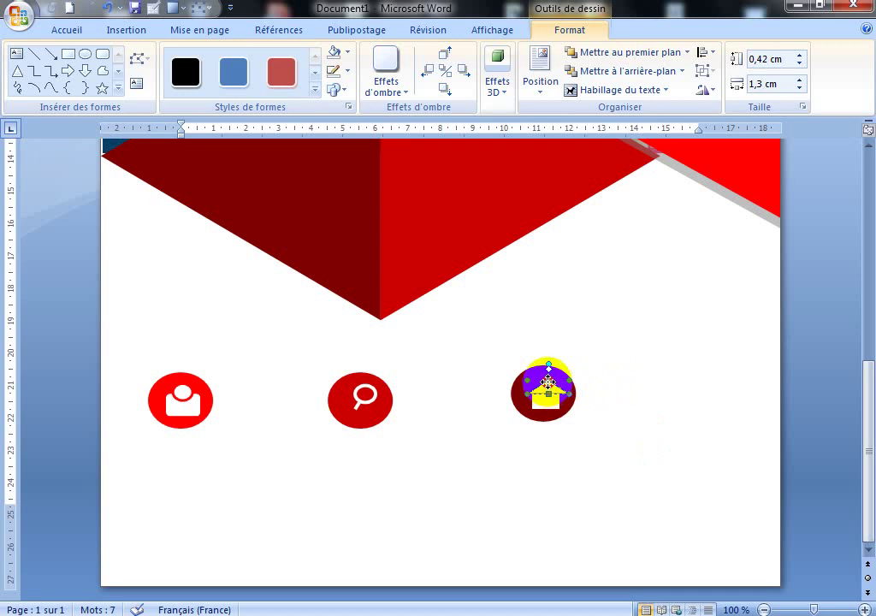
Step: Raise the house shape within the dark-red circle and enlarge it slightly
mouse_move(548, 387)
left_mouse_down()
mouse_move(548, 378)
mouse_move(544, 392)
left_mouse_up()
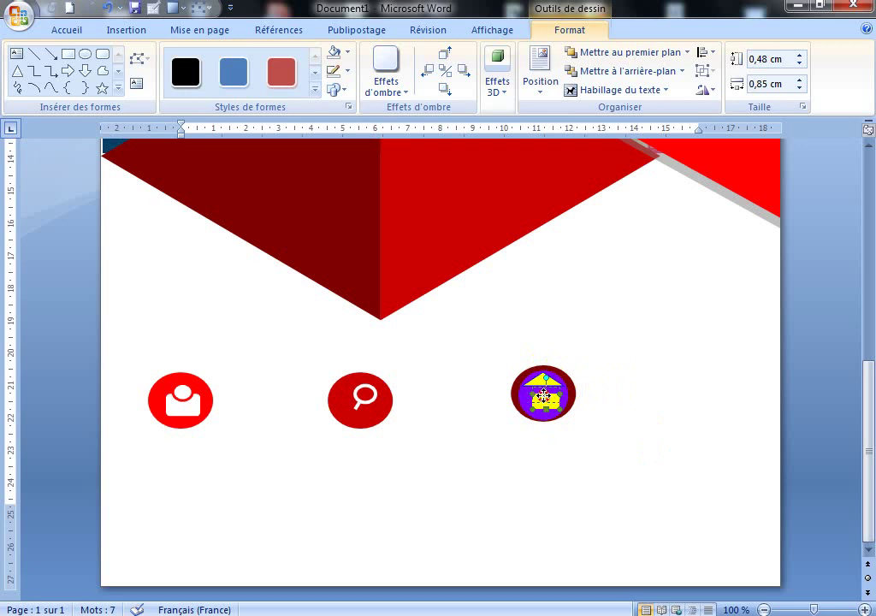
left_click_drag(544, 393, 544, 382)
left_click(544, 383)
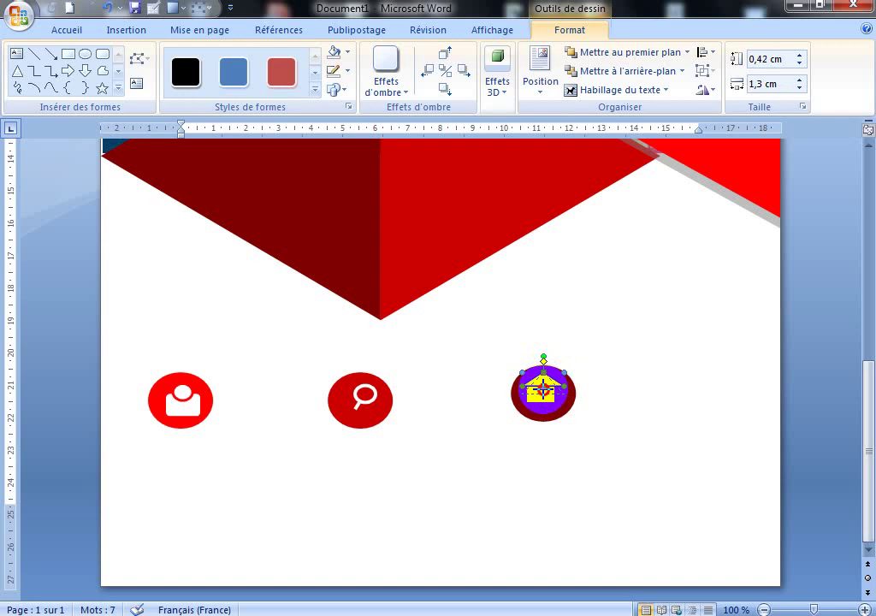
left_click_drag(564, 387, 534, 365)
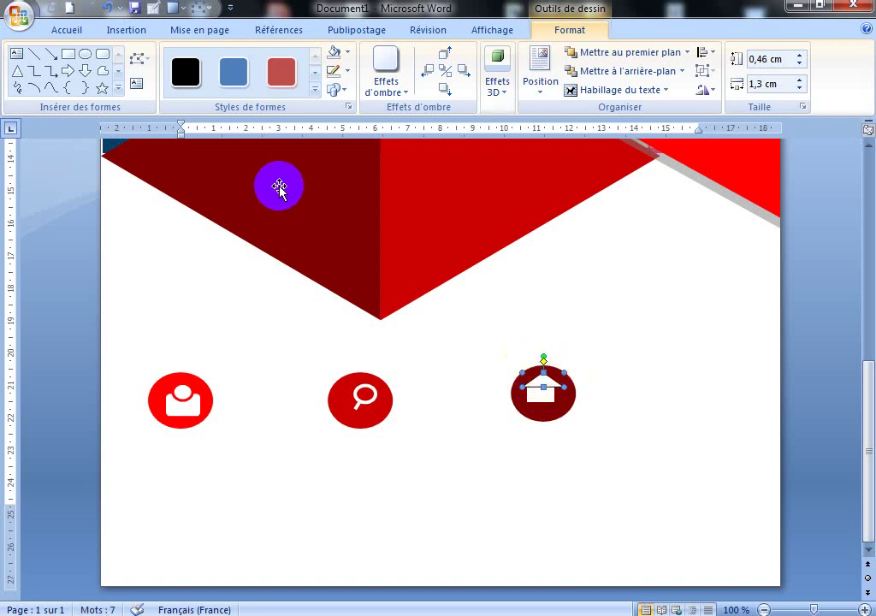
Step: Remove the house shape's outline and stretch it to 0,46 × 1,46 cm
left_click(347, 71)
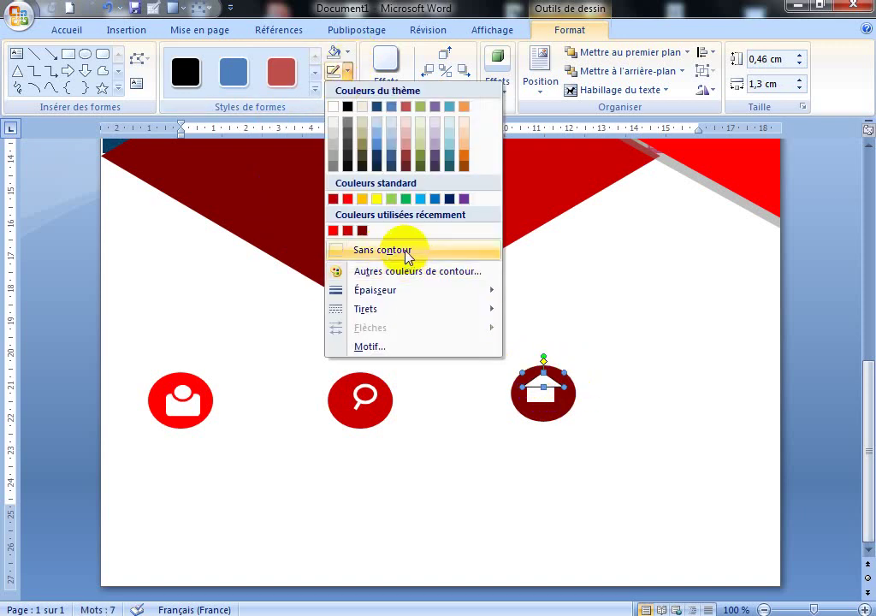
left_click(392, 252)
left_click(596, 401)
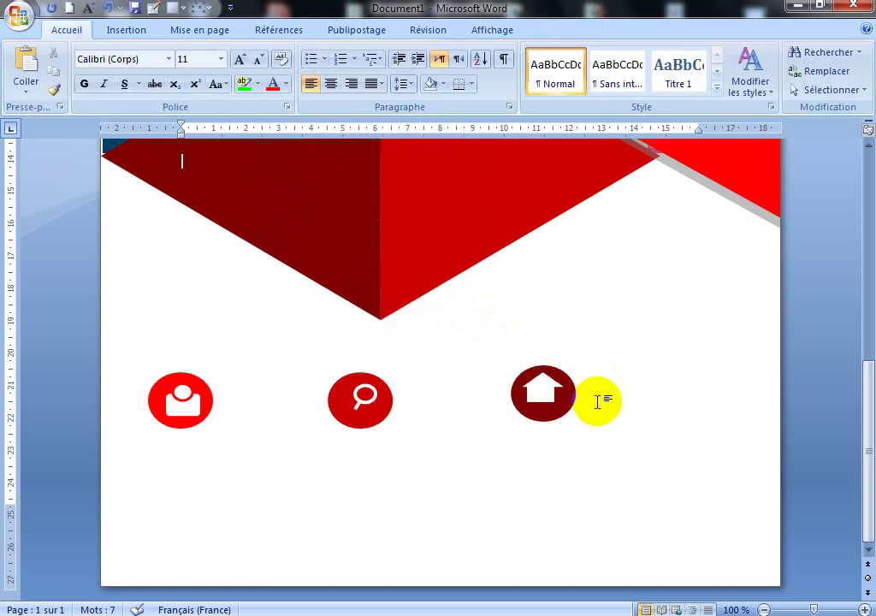
left_click(522, 370)
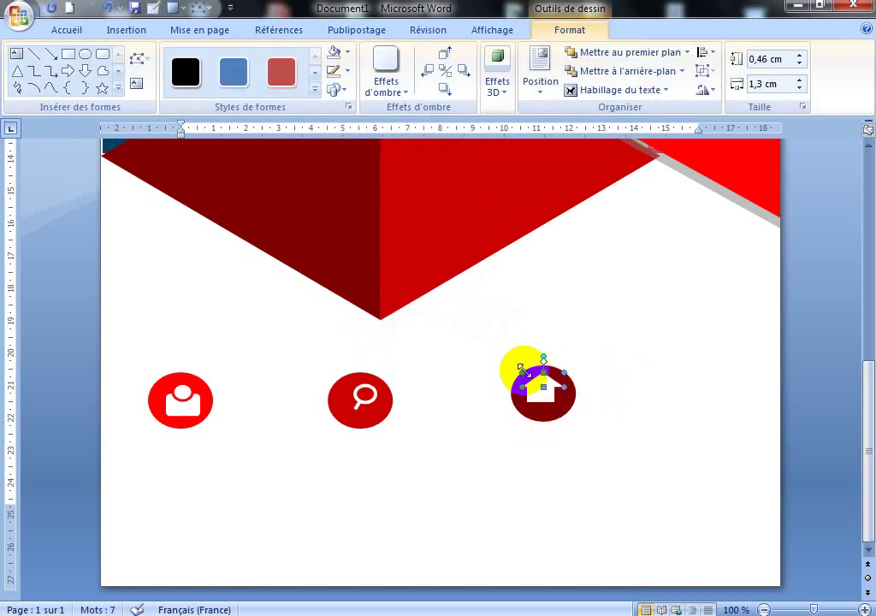
left_click_drag(524, 369, 517, 373)
left_click(589, 397)
left_click(556, 390)
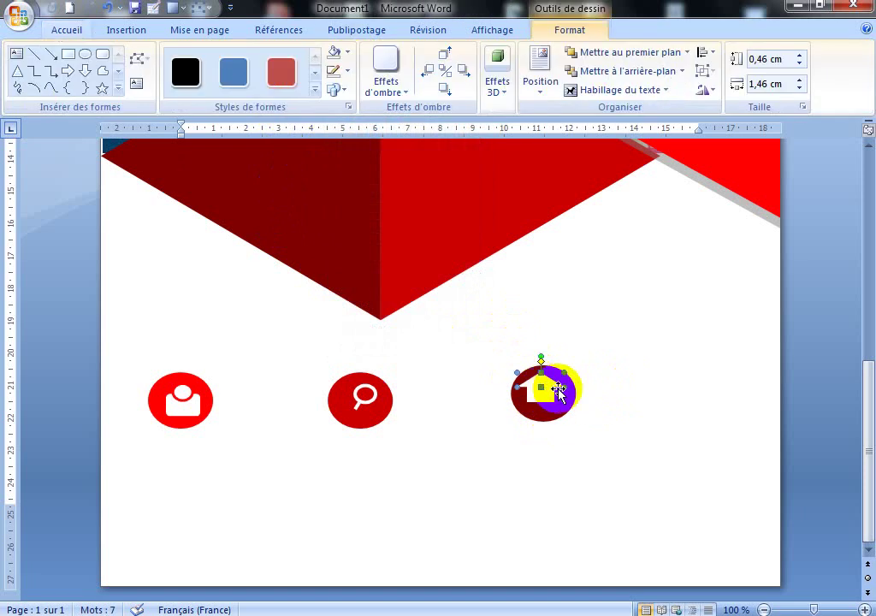
left_click(626, 401)
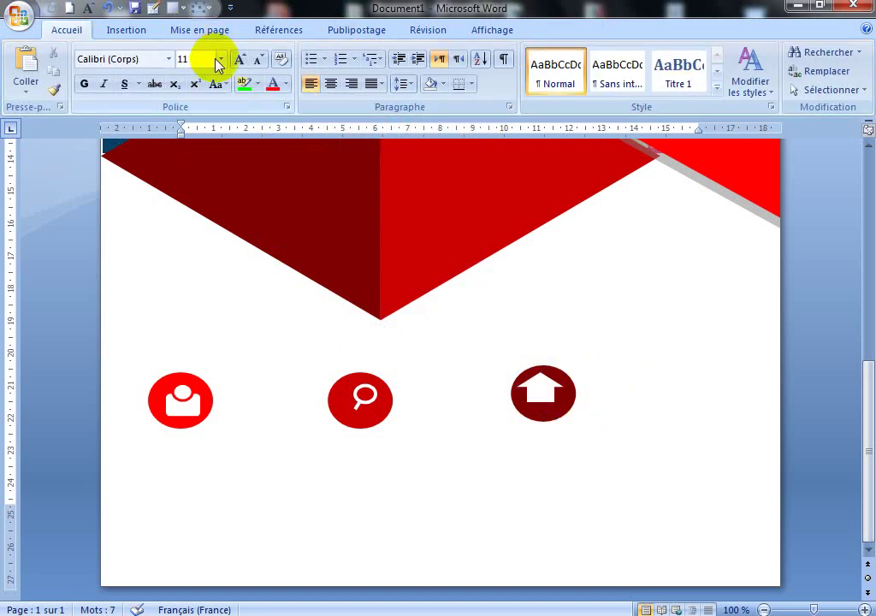
Step: Choose the straight line from the Insert shapes gallery
left_click(127, 31)
left_click(262, 53)
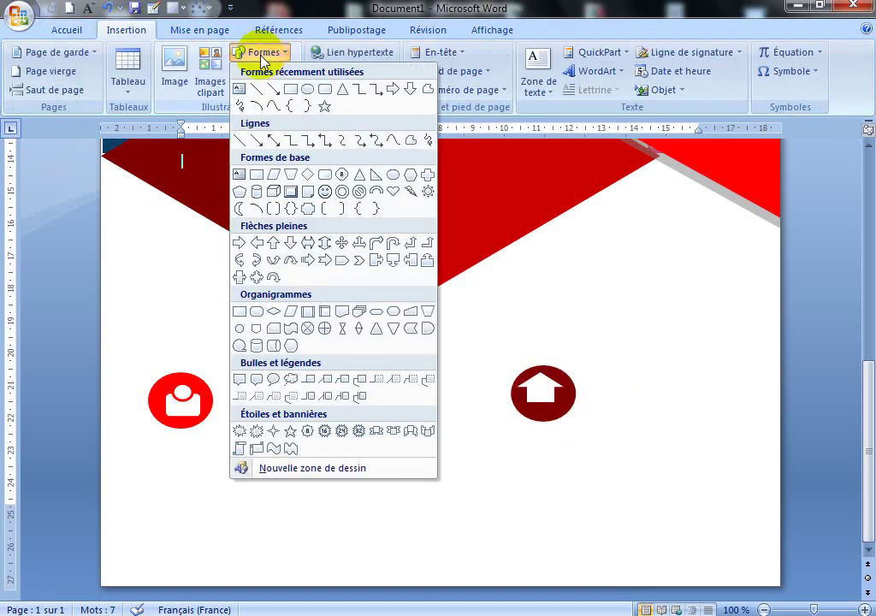
left_click(256, 89)
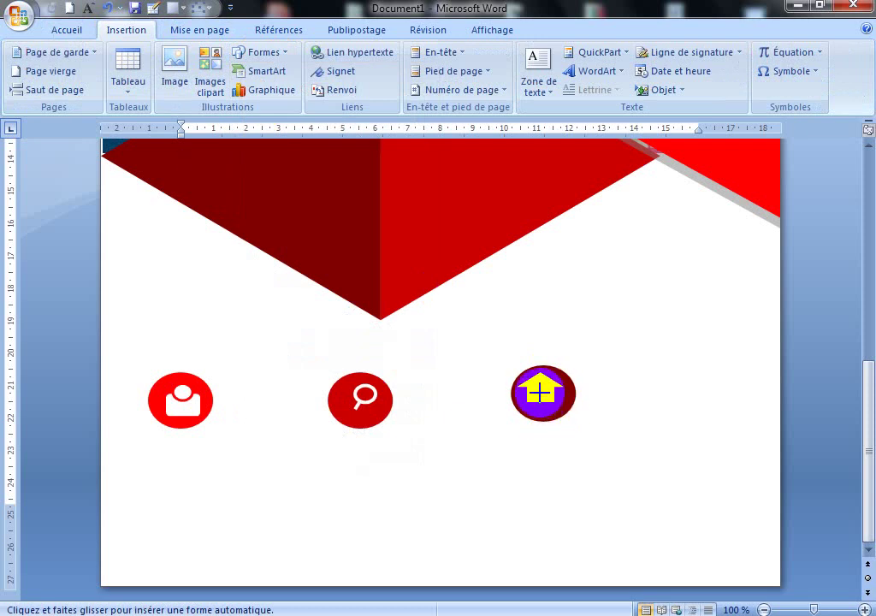
Step: Draw a short vertical door line with a 4½ pt outline in a new colour
left_click_drag(540, 393, 541, 402)
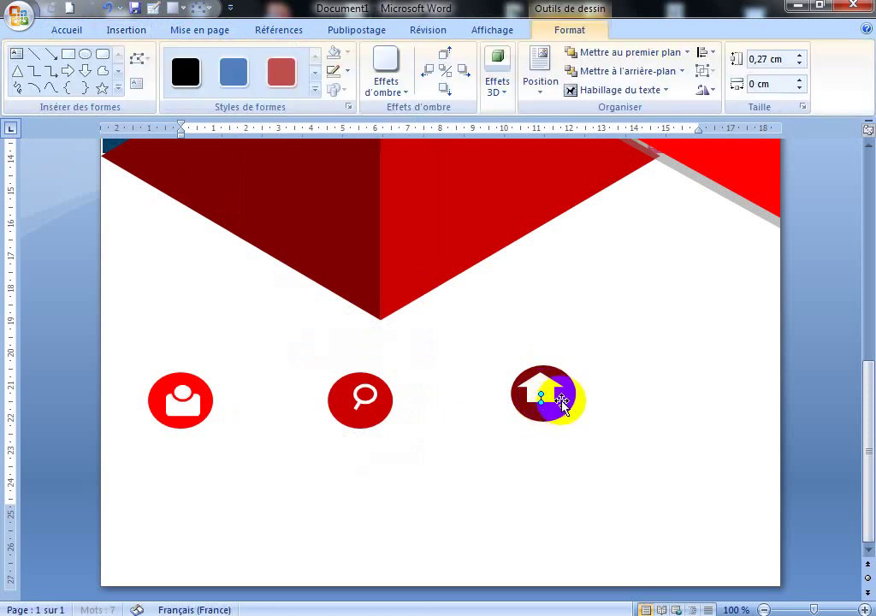
left_click(348, 74)
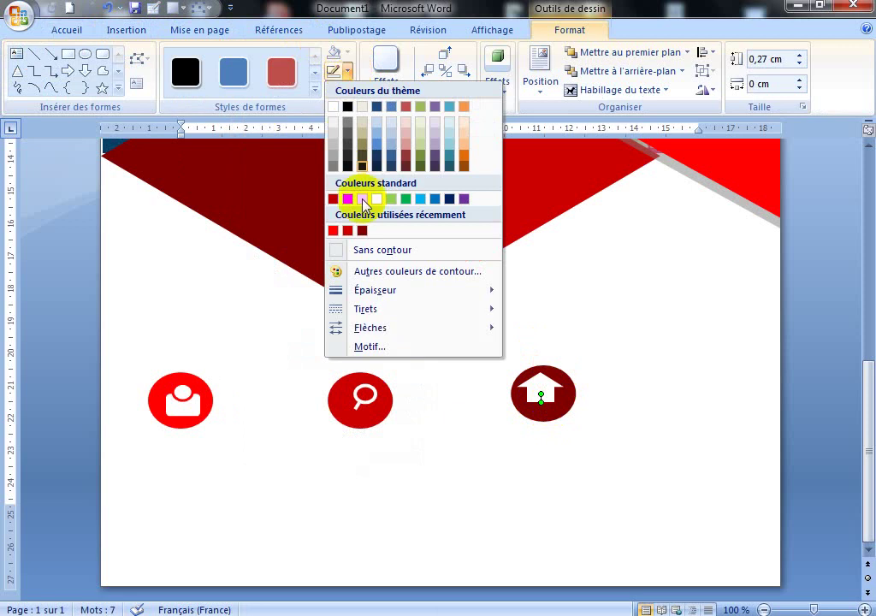
mouse_move(381, 290)
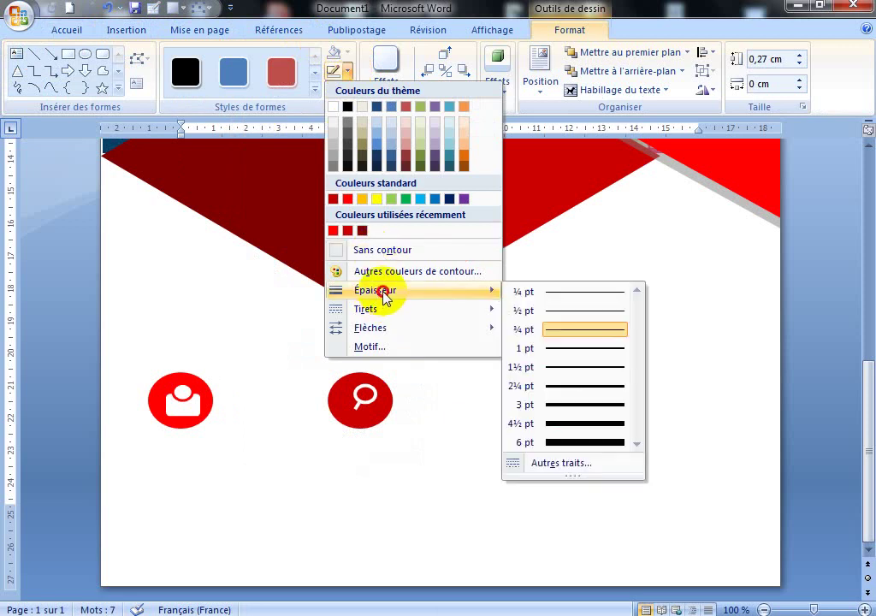
left_click(589, 425)
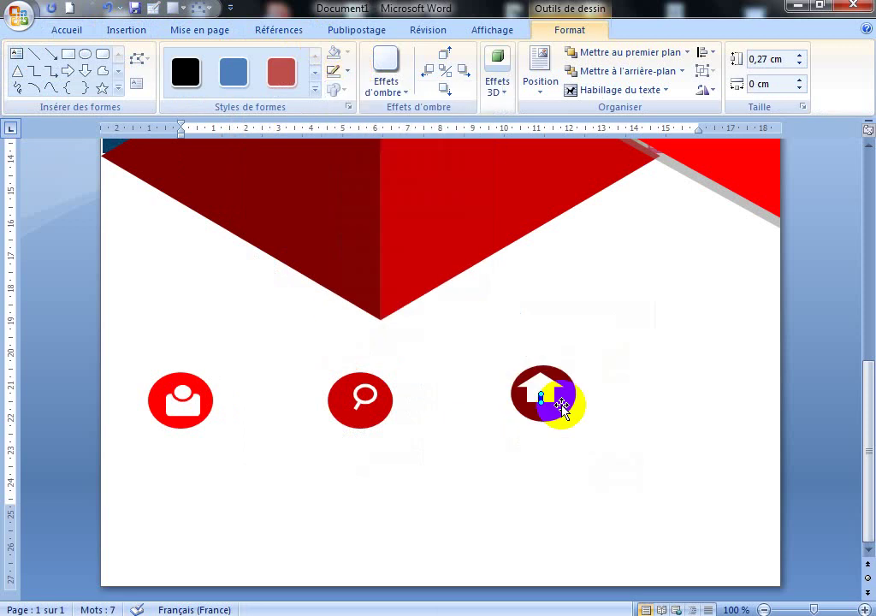
left_click(347, 73)
left_click(362, 231)
Step: Move the door onto the house's centre and group it with the house shape
left_click_drag(556, 411, 548, 385)
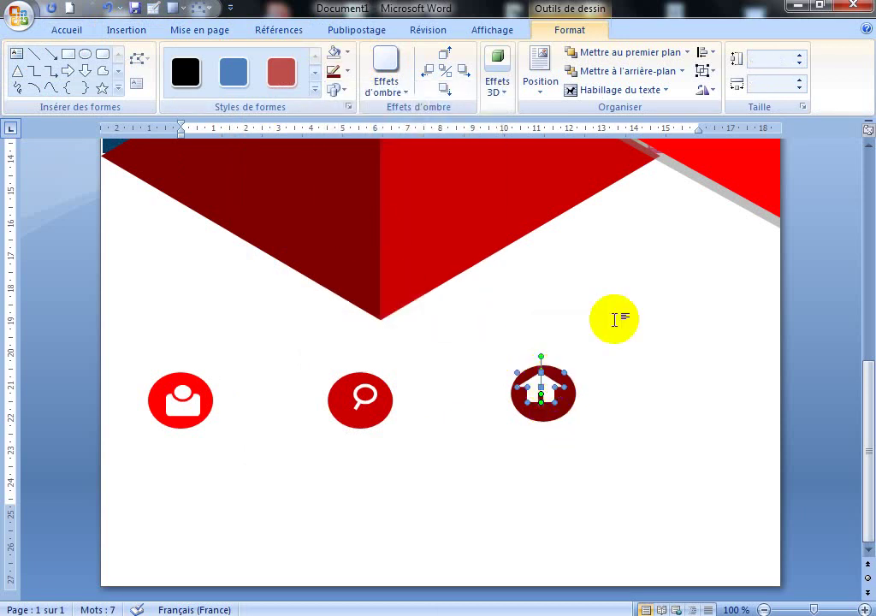
left_click(713, 71)
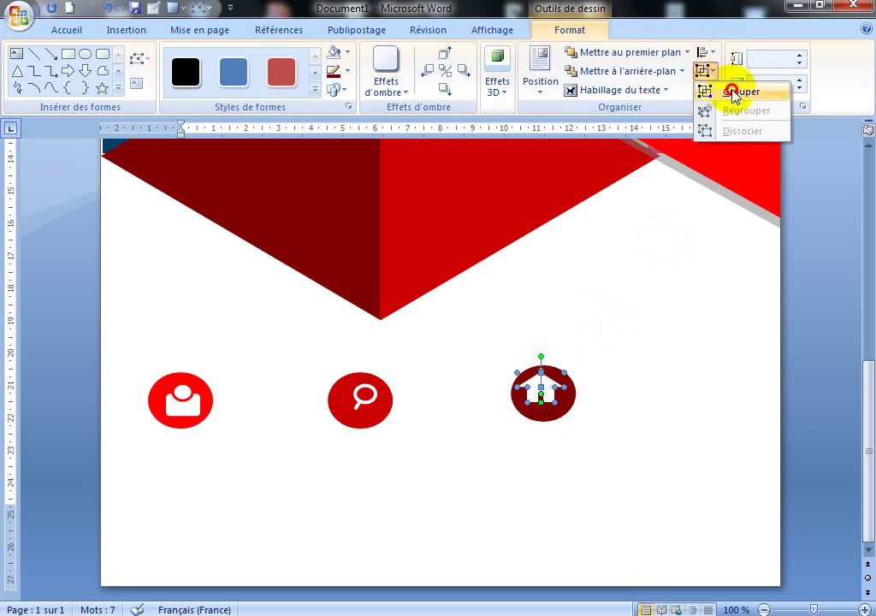
left_click(735, 91)
left_click(547, 391)
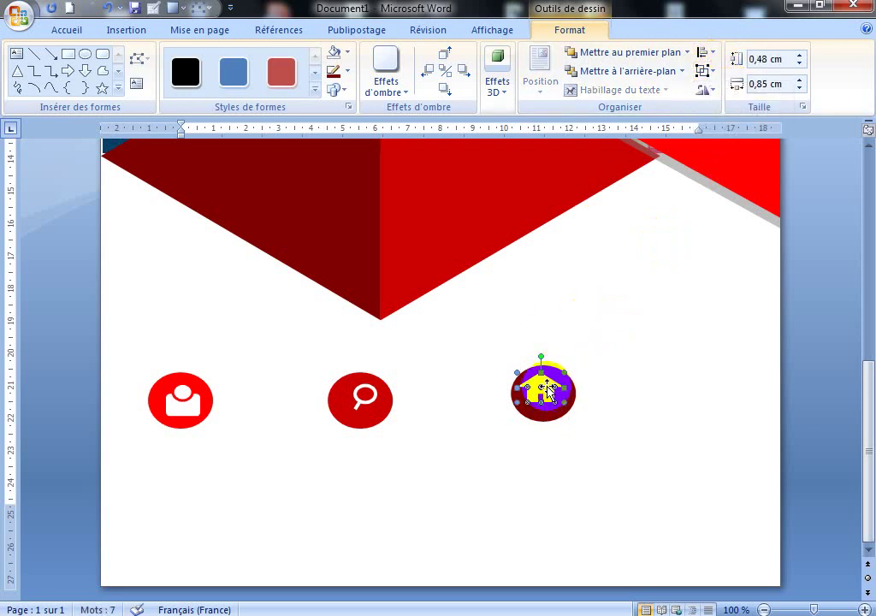
mouse_move(547, 391)
left_mouse_down()
mouse_move(549, 380)
mouse_move(565, 399)
mouse_move(598, 404)
mouse_move(544, 392)
left_mouse_up()
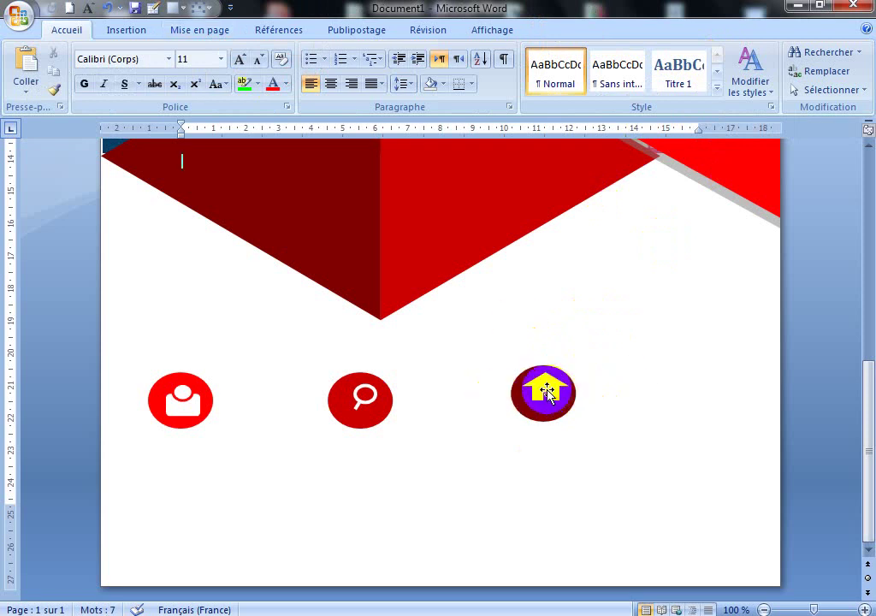
left_click(544, 392)
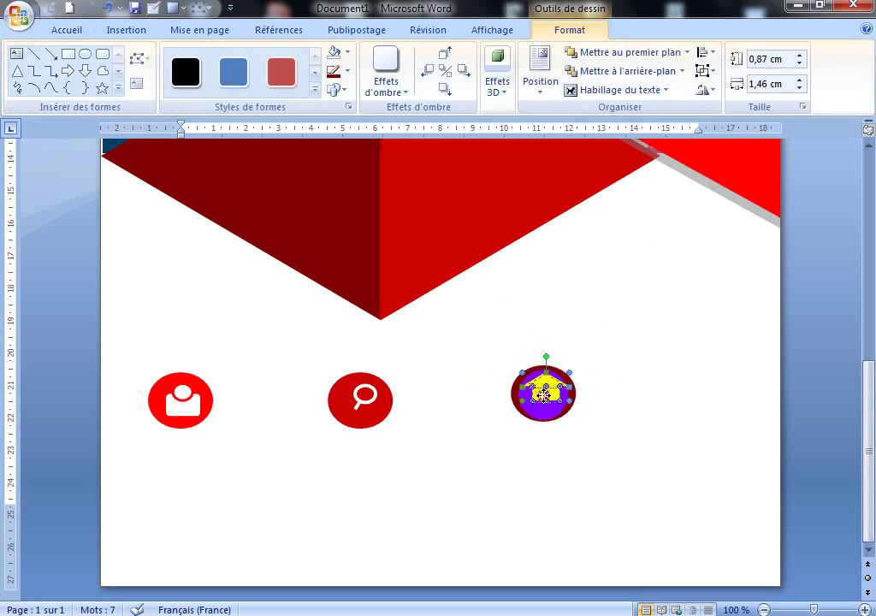
left_click(544, 393)
Step: Draw a wide rectangle across the page bottom below the three icons
left_click(606, 484)
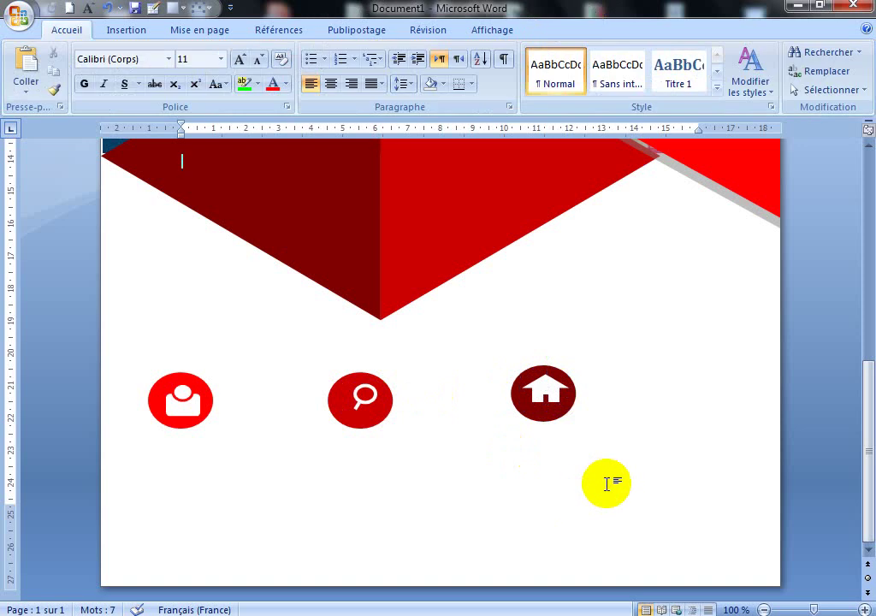
left_click(126, 31)
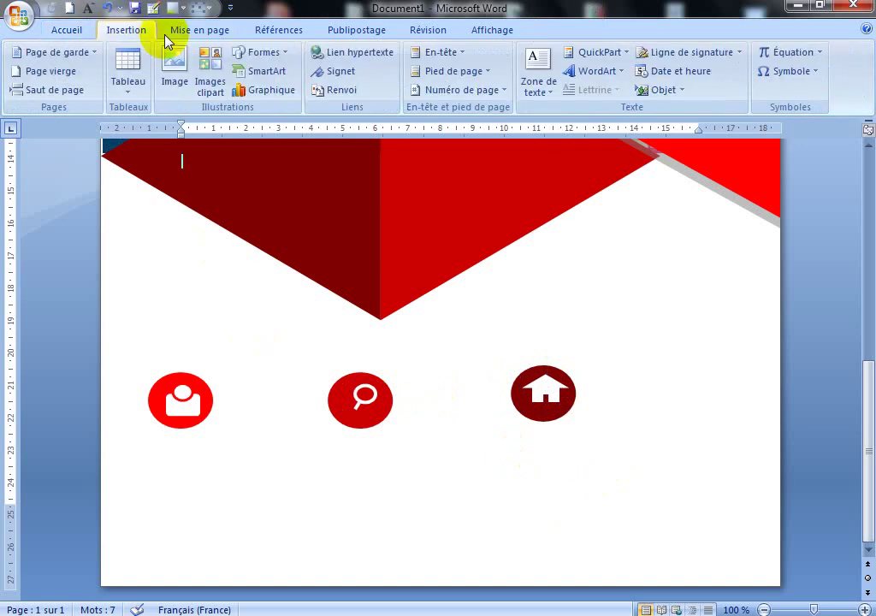
left_click(264, 55)
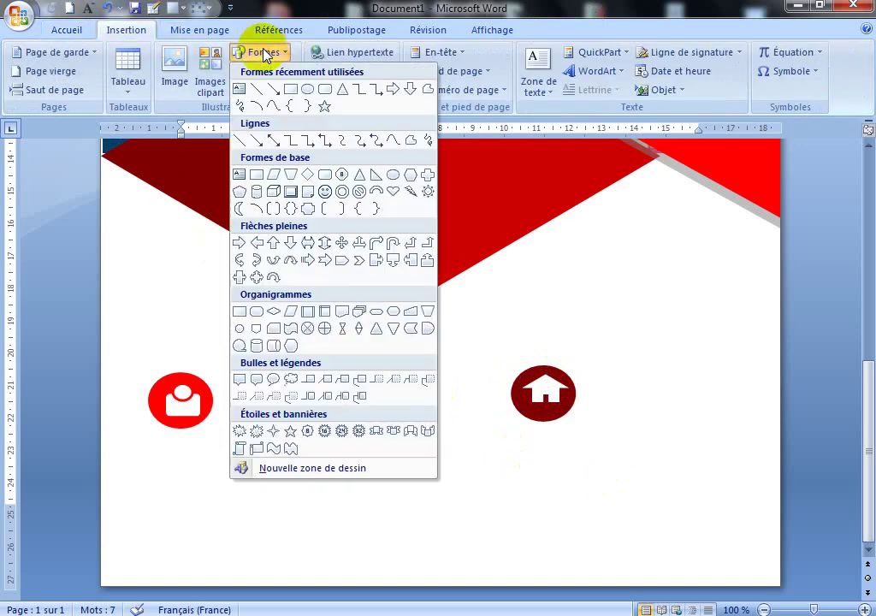
left_click(289, 88)
left_click_drag(154, 451, 745, 501)
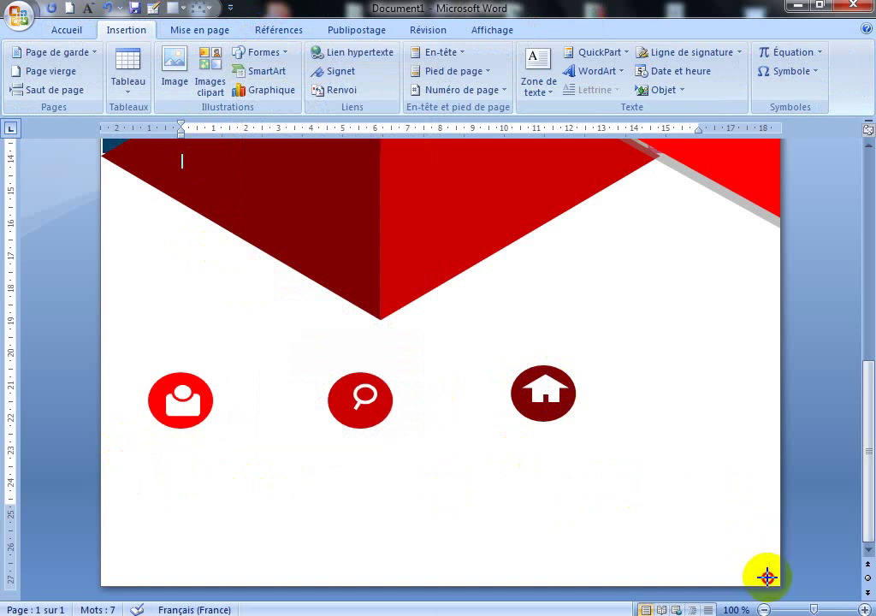
left_click_drag(746, 500, 768, 579)
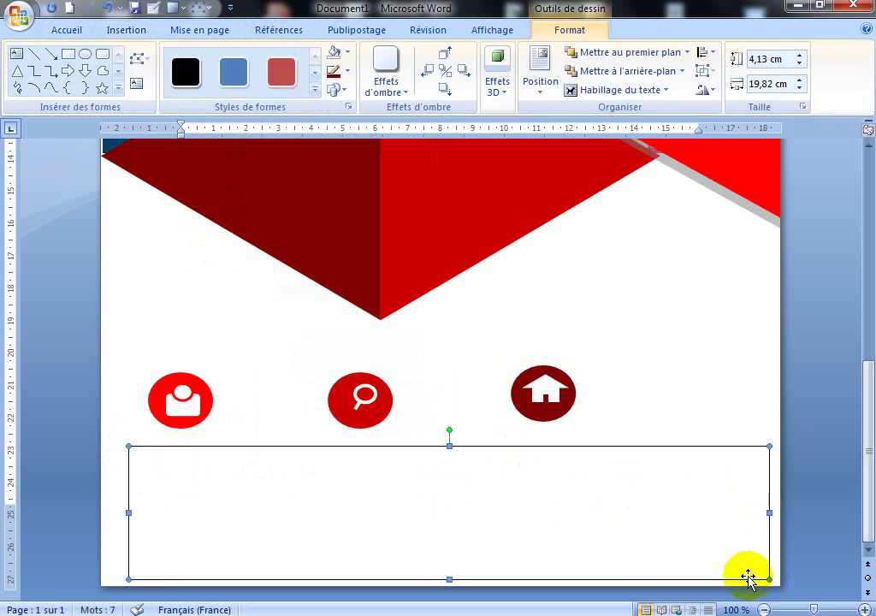
Step: Add text to the rectangle and begin typing the ADRESSE label
right_click(290, 485)
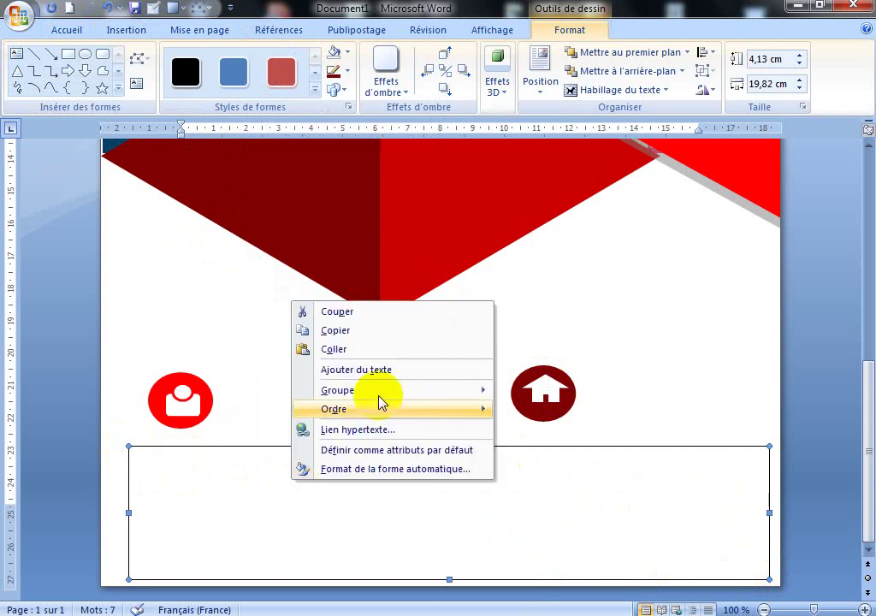
left_click(389, 366)
type("ADRESSE :")
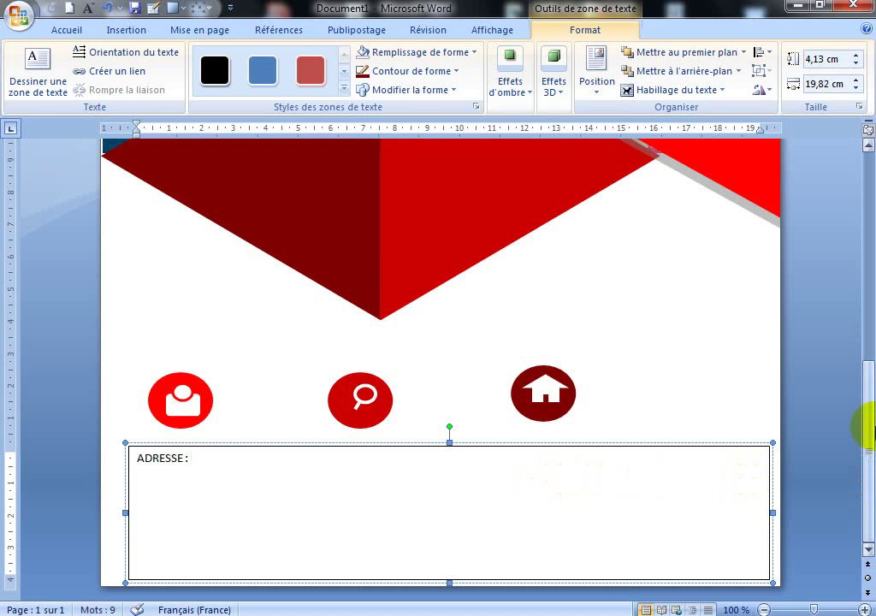
type("mm")
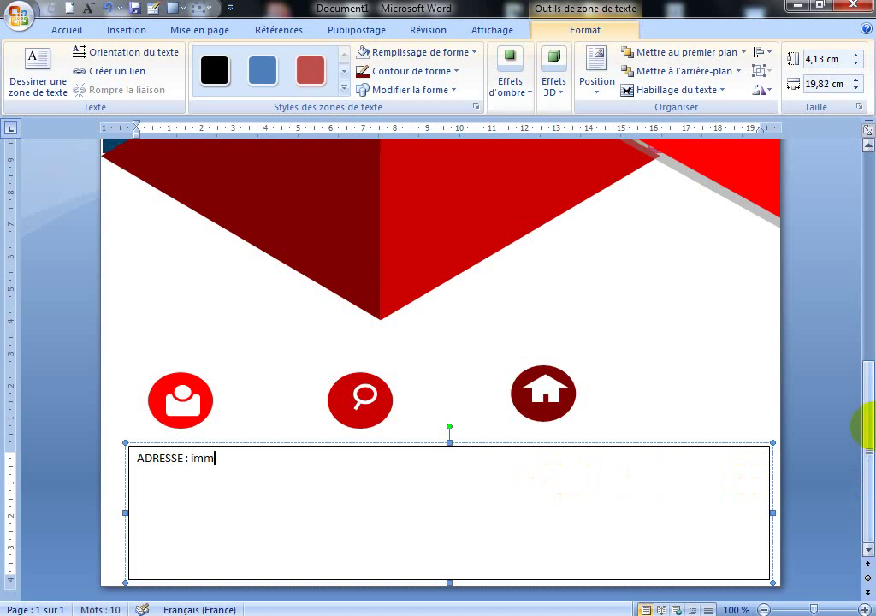
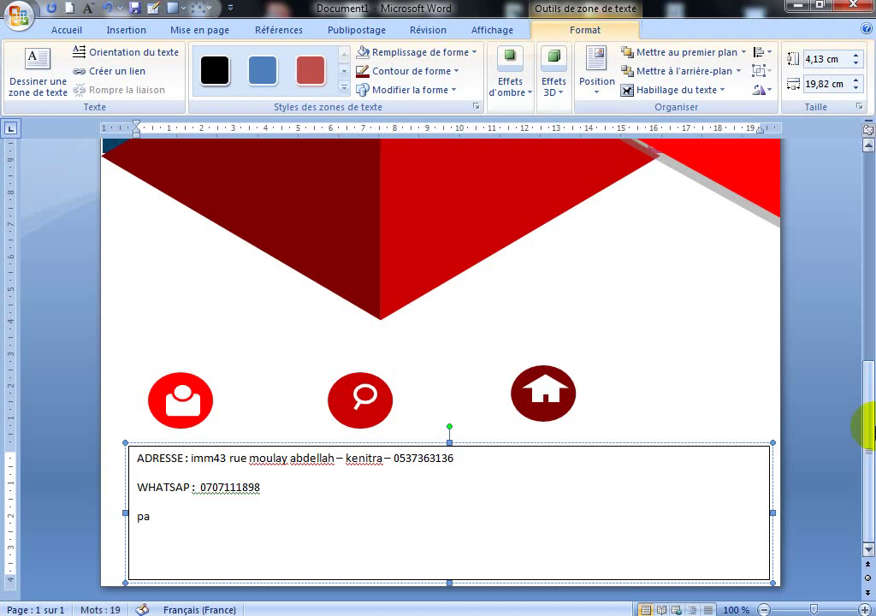
Step: Add the lines 'Page facebook : GROUP ACADEMY DE LA FORMATION PRATIQUE' and 'YOUTUBE : GROUP ACADEMY DE LA FORMATION PRATIQUE'
type("ge fac")
type("eb")
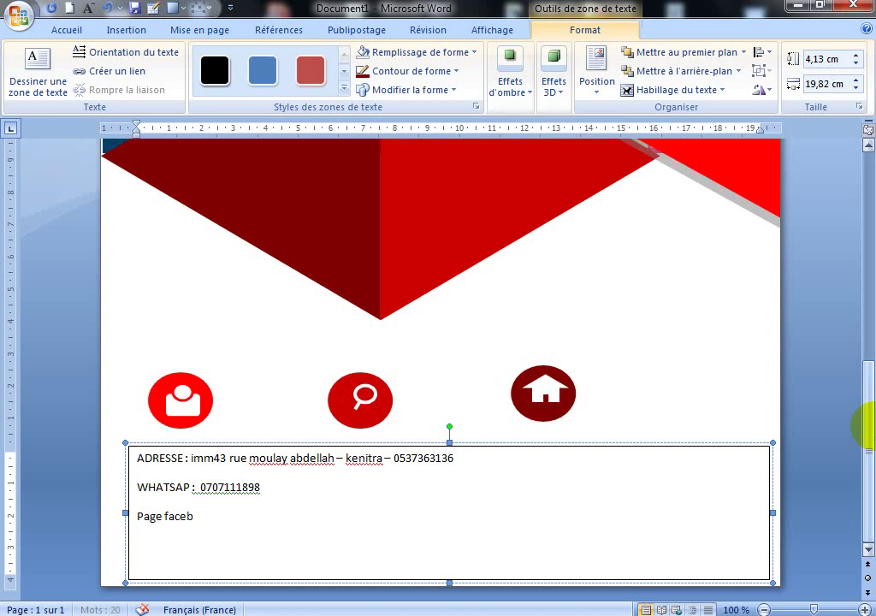
type("ook :")
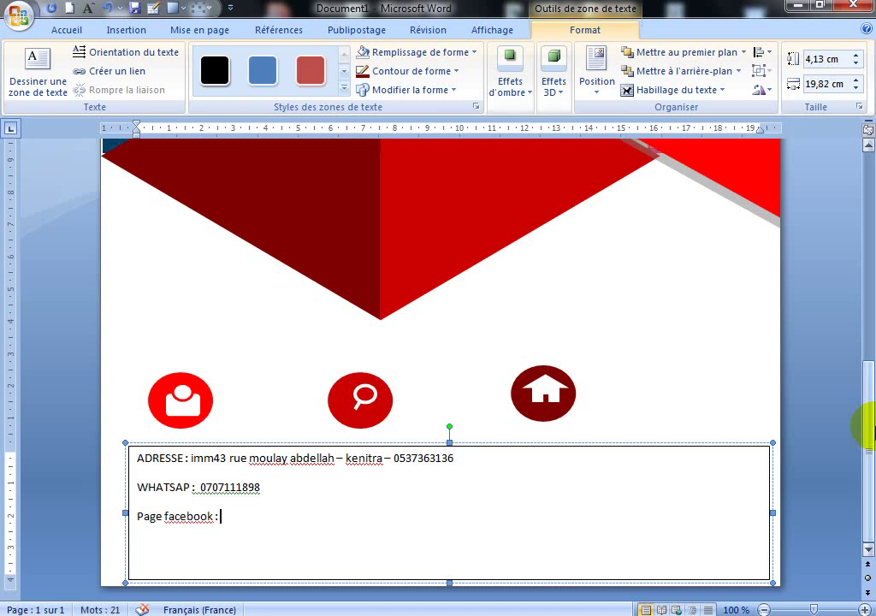
type(" GROUP ACADEM")
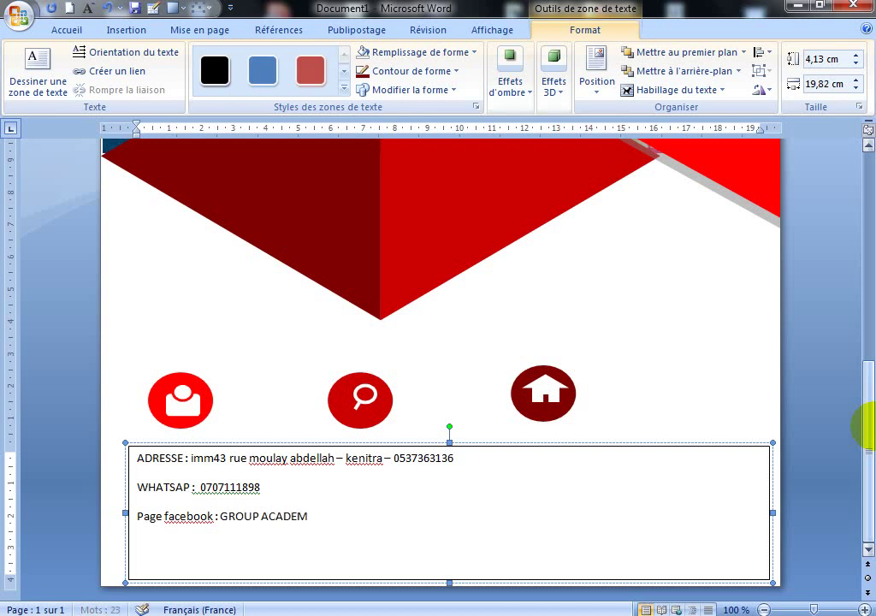
type("Y DE L")
type("A FORMA")
type("TION ")
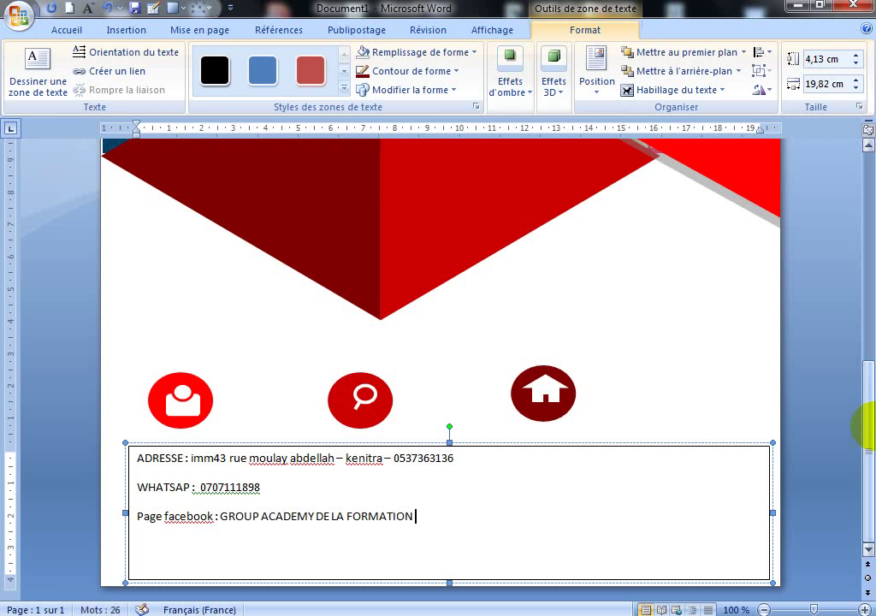
type("PRATIQUE")
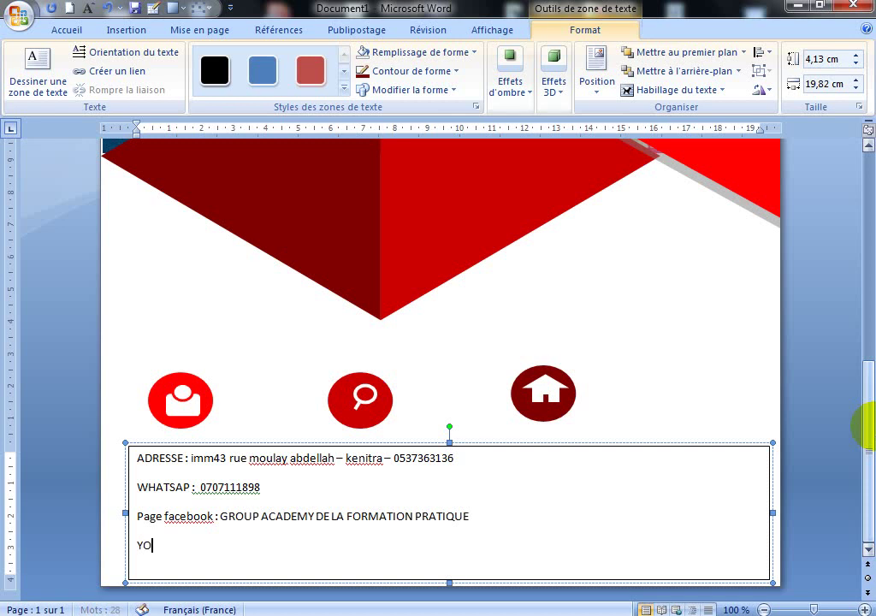
type("TU")
type("BE")
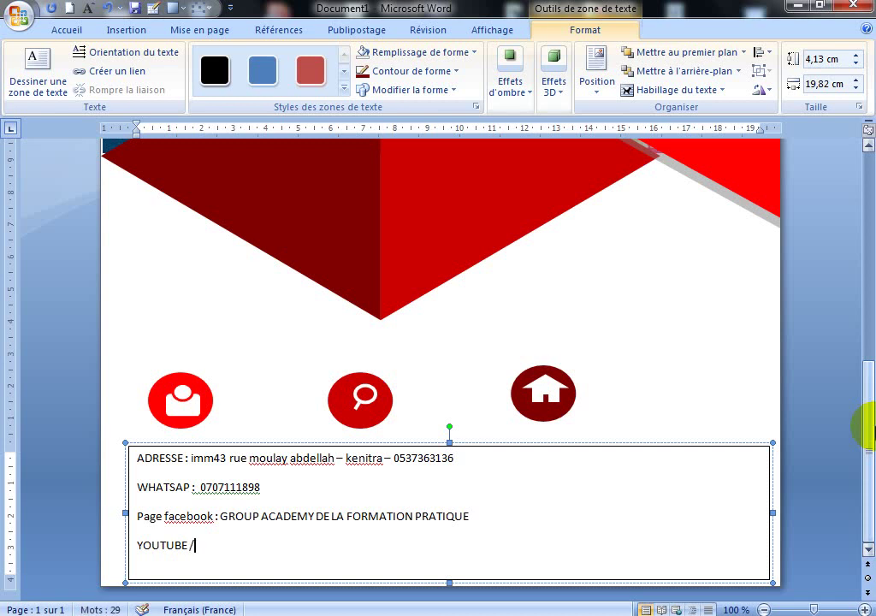
type(": G")
type("ROUP ")
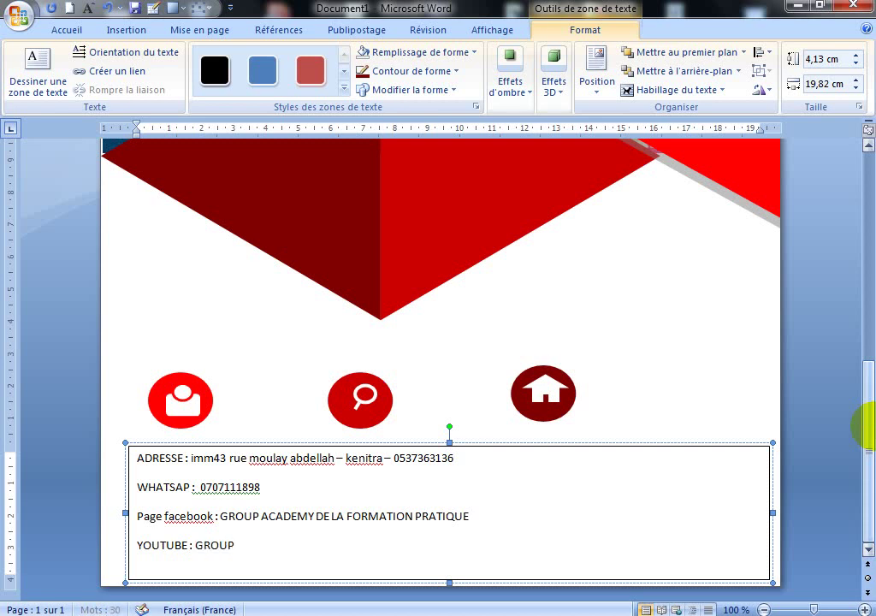
type("ACADEM")
type("Y DE LA")
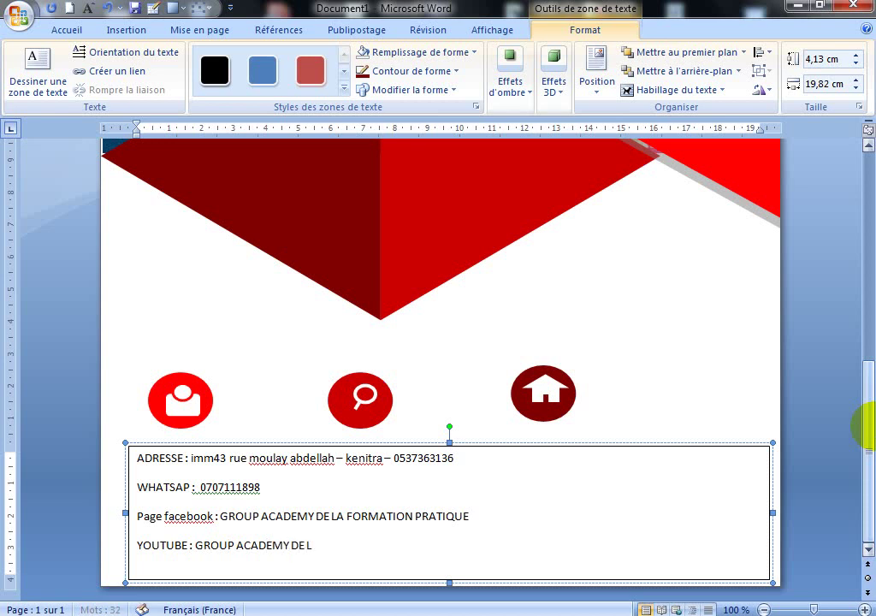
type(" FORMA")
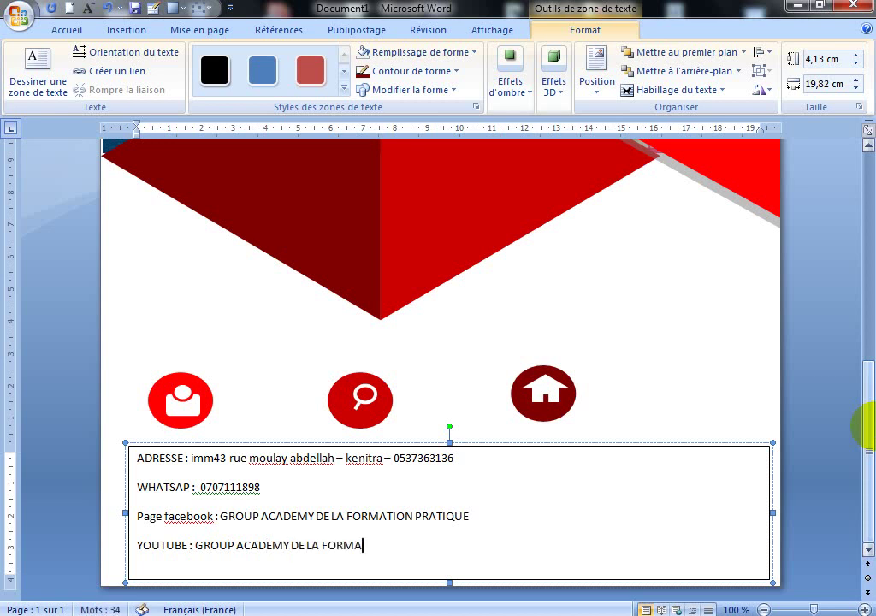
type("TION PRATI")
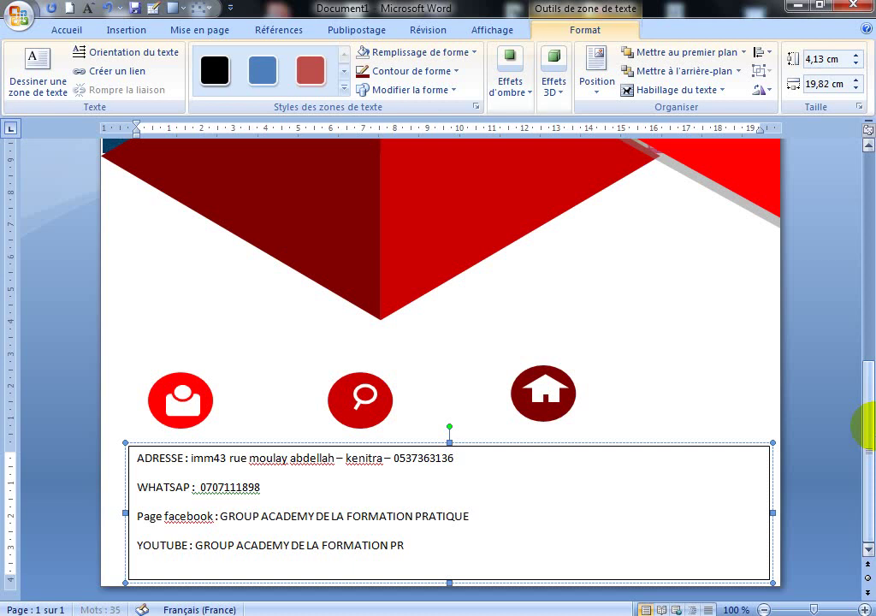
type("QUE")
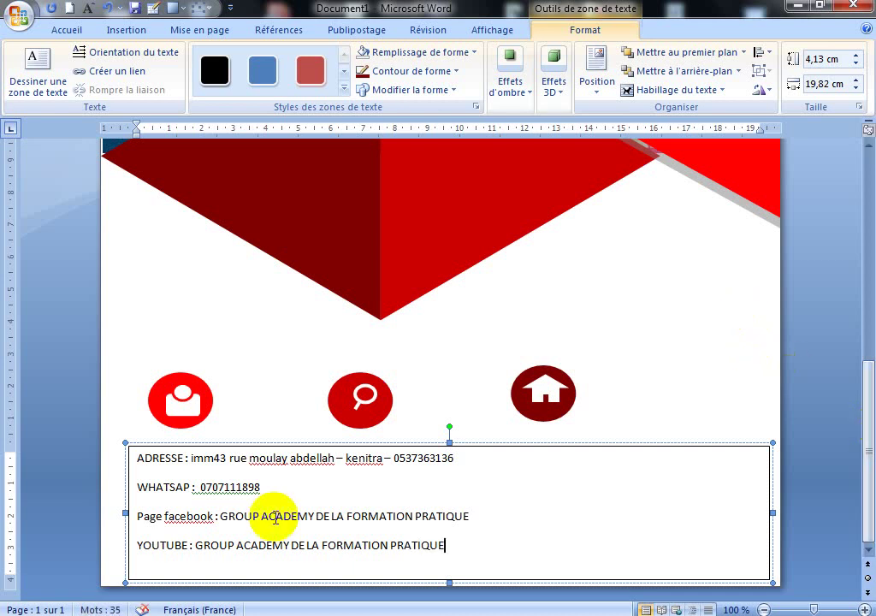
Step: Correct facebook to 'face book', fix the street and city name spellings, then select ADRESSE
right_click(187, 522)
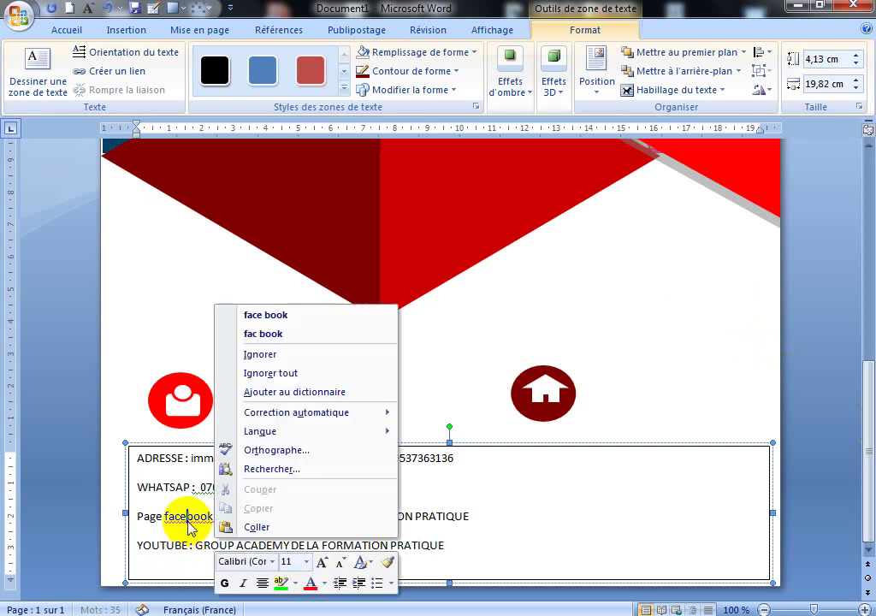
left_click(272, 314)
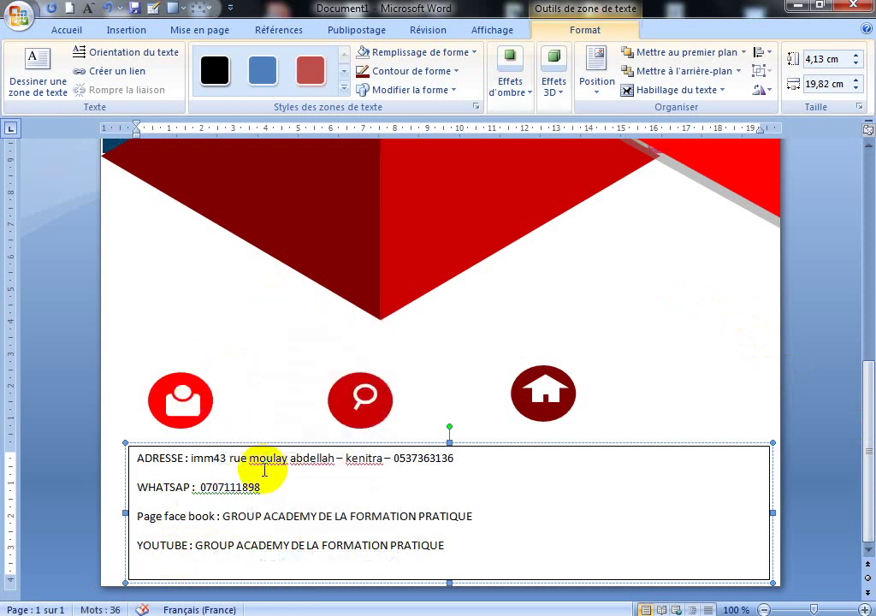
right_click(274, 468)
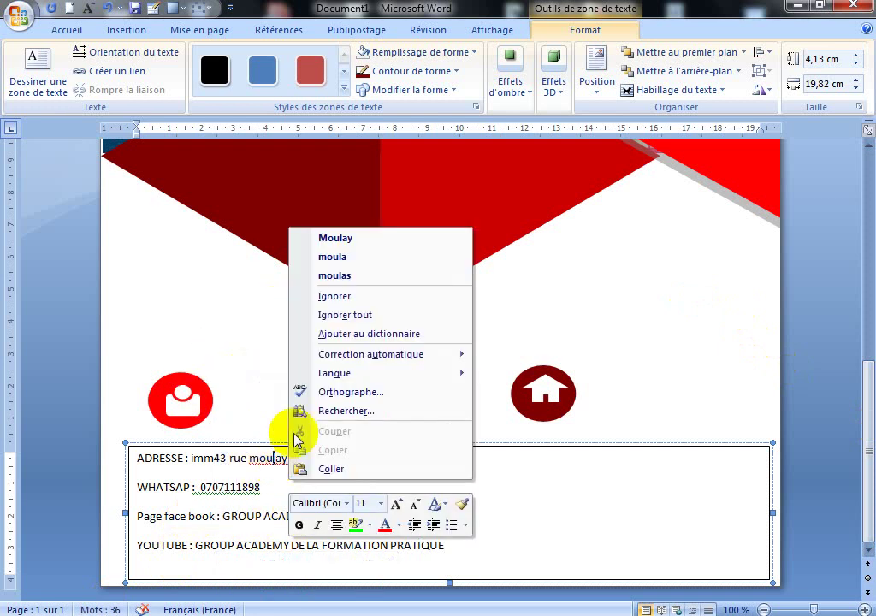
left_click(340, 237)
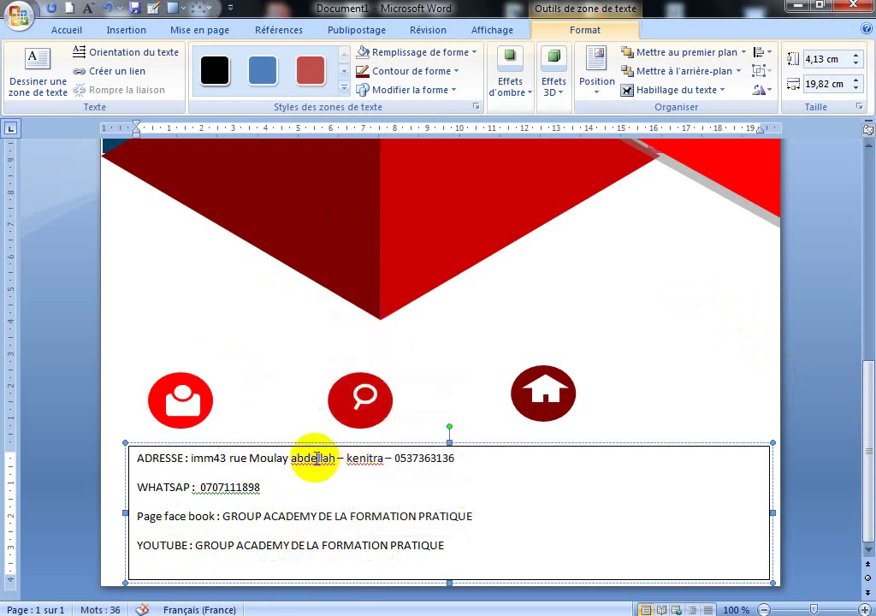
right_click(313, 460)
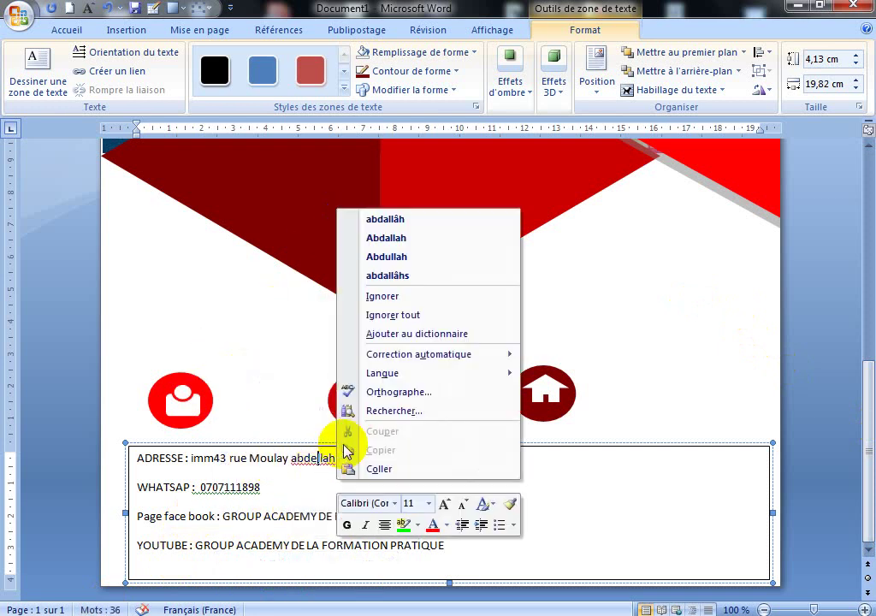
left_click(404, 221)
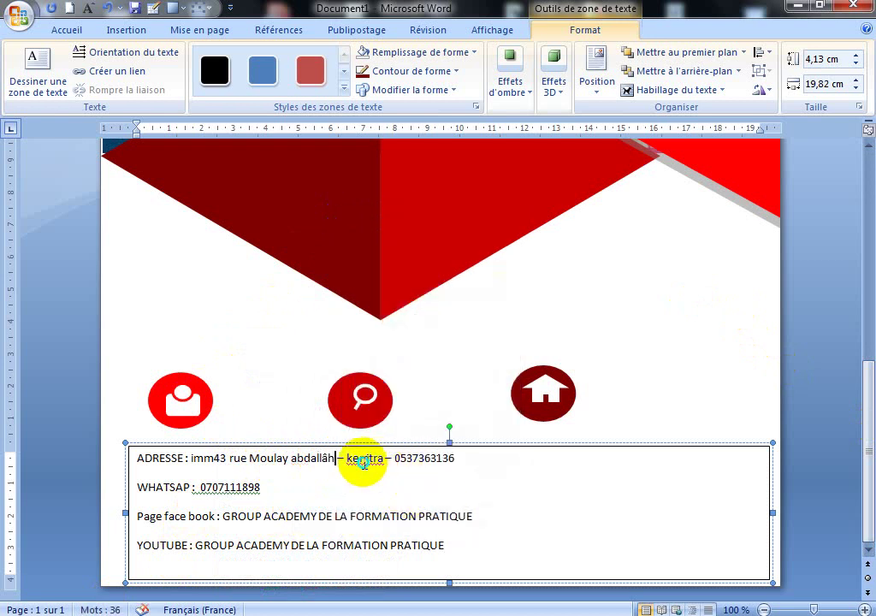
right_click(377, 459)
left_click(440, 277)
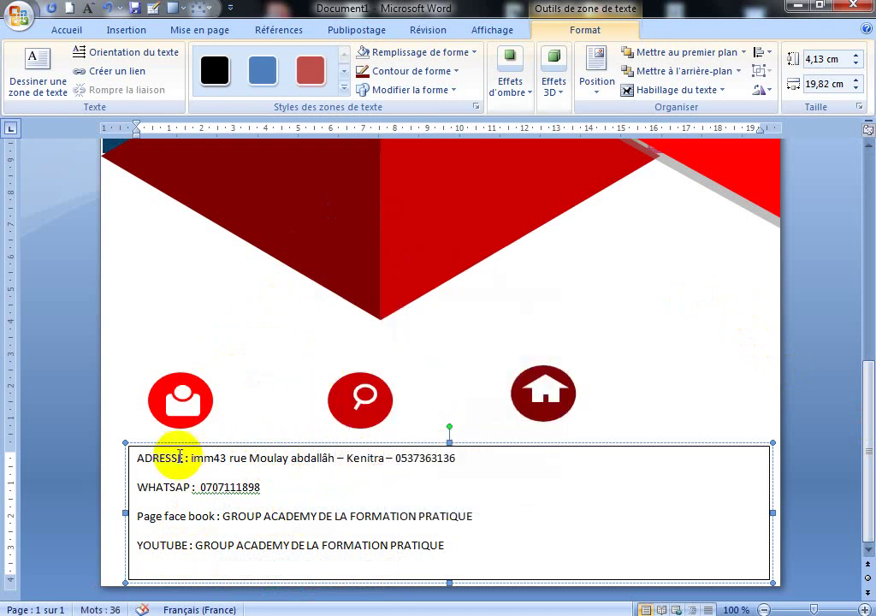
left_click_drag(137, 458, 185, 459)
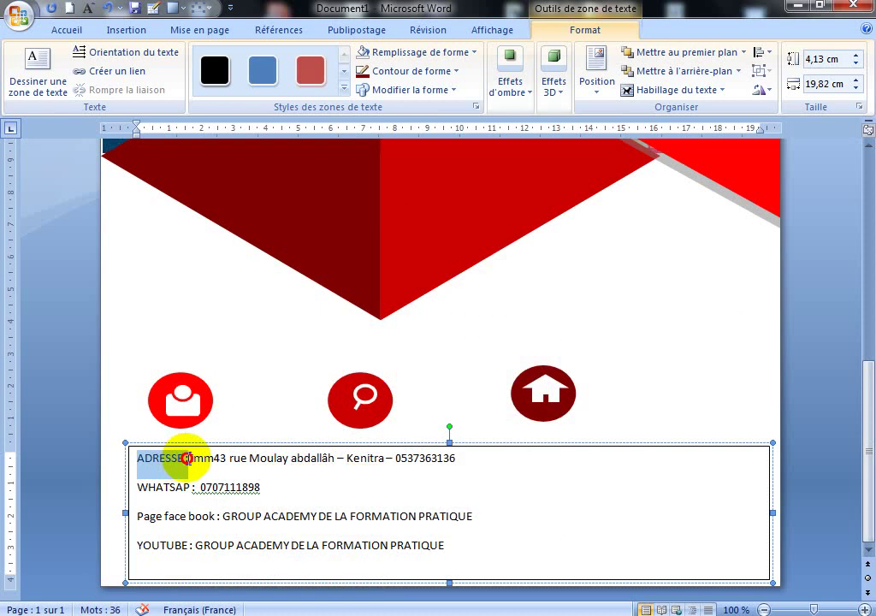
Step: Make the ADRESSE label red at font size 12
left_click(68, 31)
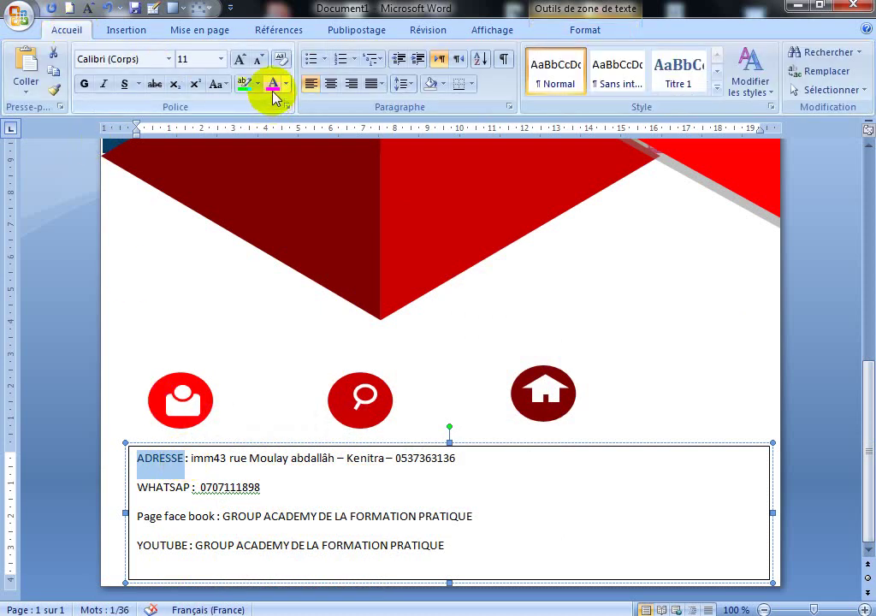
left_click(273, 84)
left_click(239, 58)
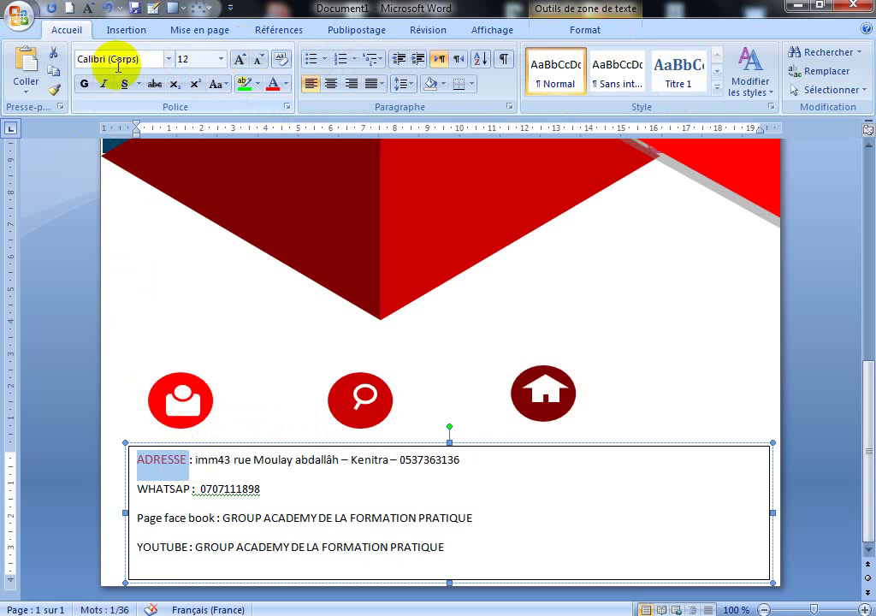
Step: Copy ADRESSE's red formatting onto WHATSAP, Page face book and YOUTUBE with Format Painter
left_click(54, 89)
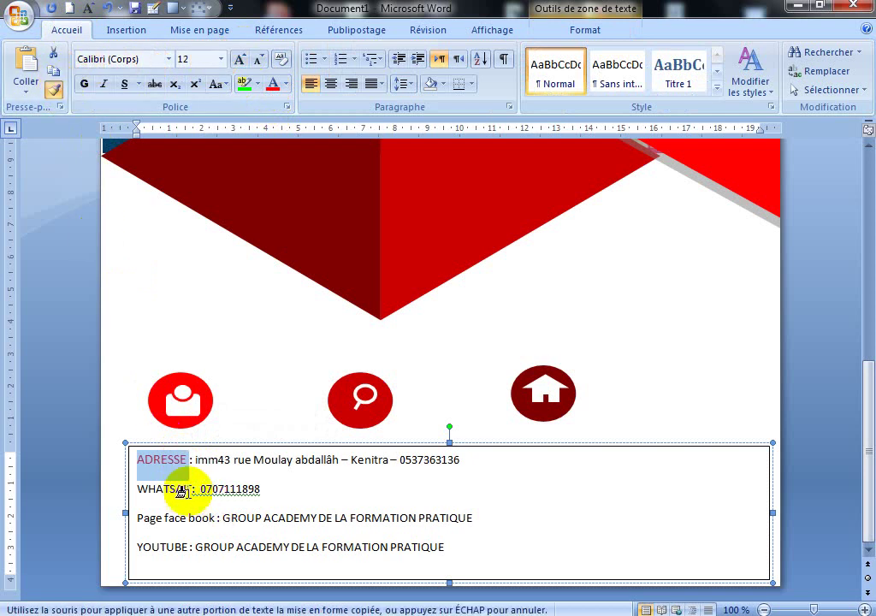
left_click_drag(195, 489, 128, 487)
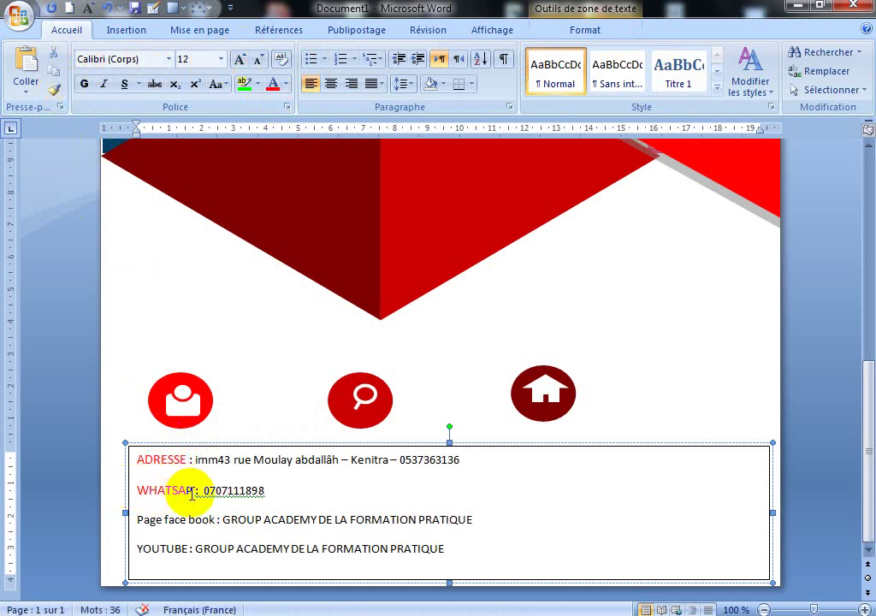
left_click_drag(192, 491, 139, 490)
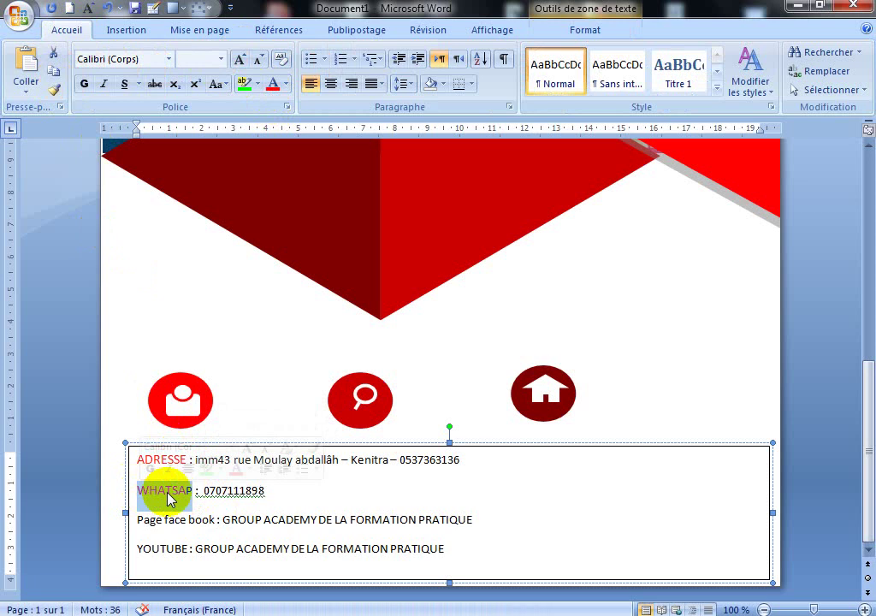
left_click_drag(185, 459, 137, 459)
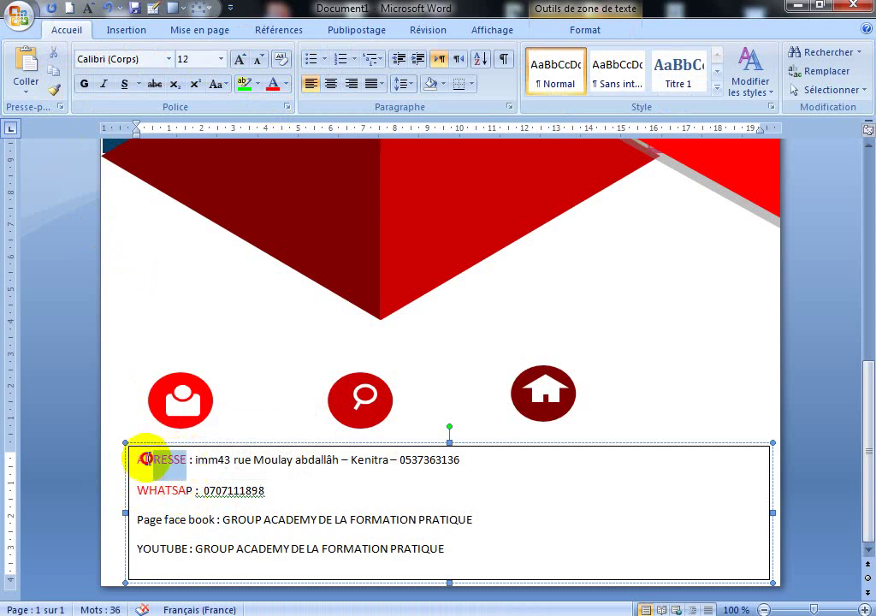
left_click(54, 89)
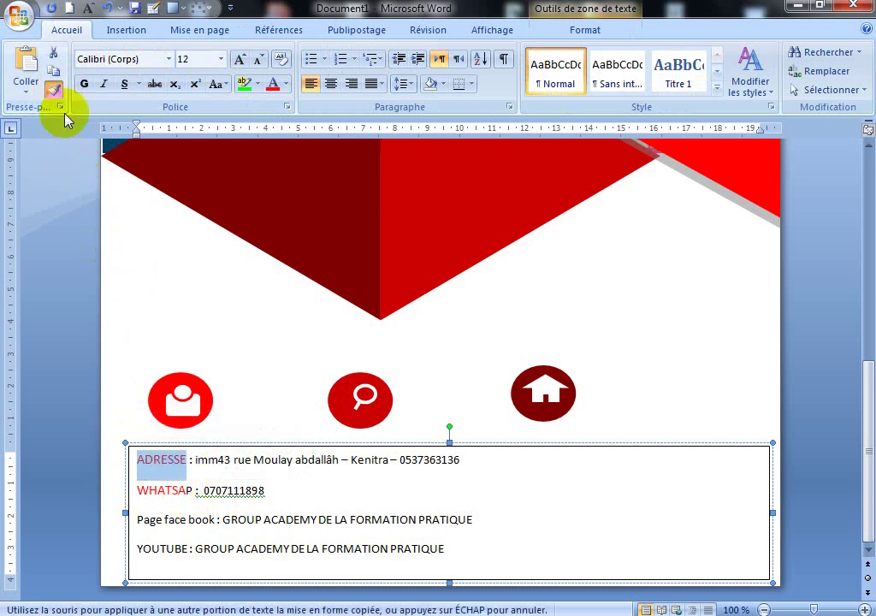
left_click_drag(195, 493, 139, 491)
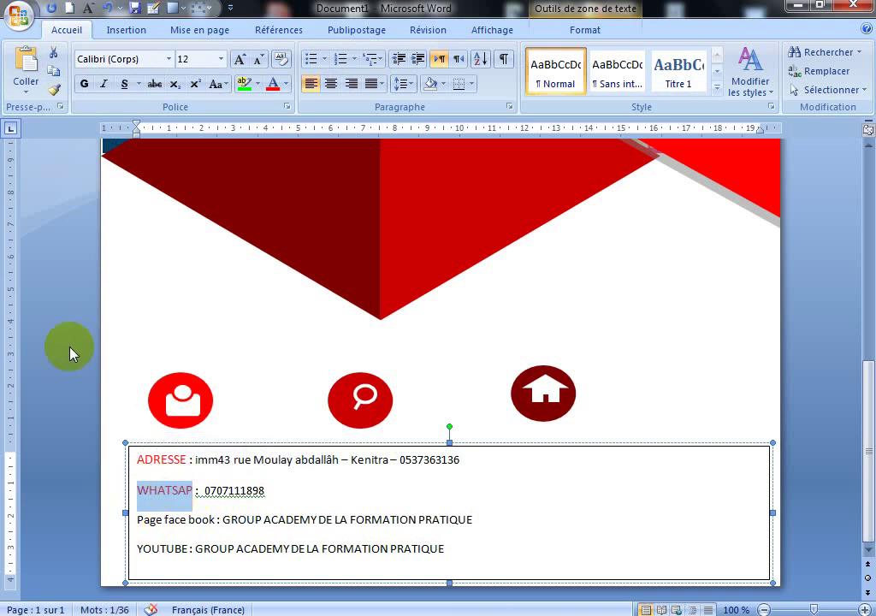
left_click(54, 89)
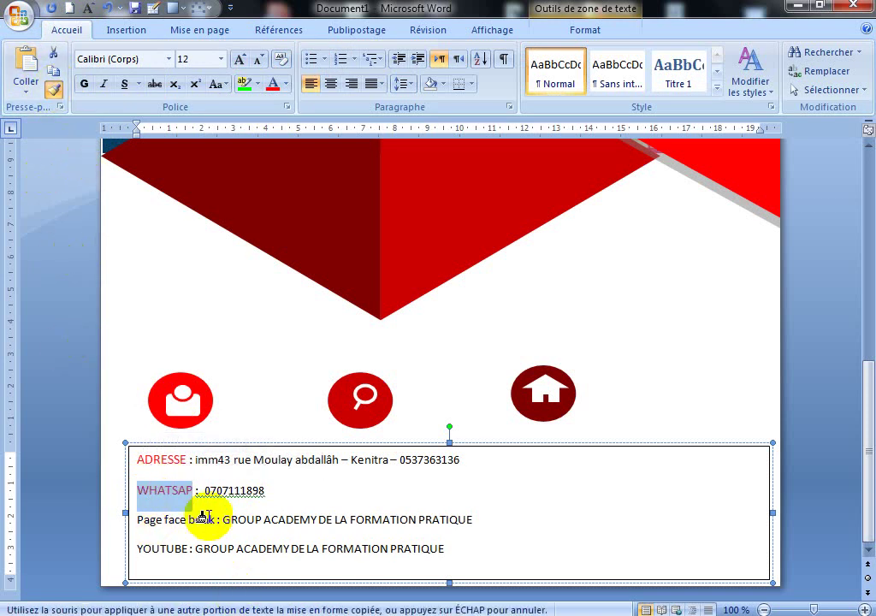
left_click_drag(214, 521, 137, 520)
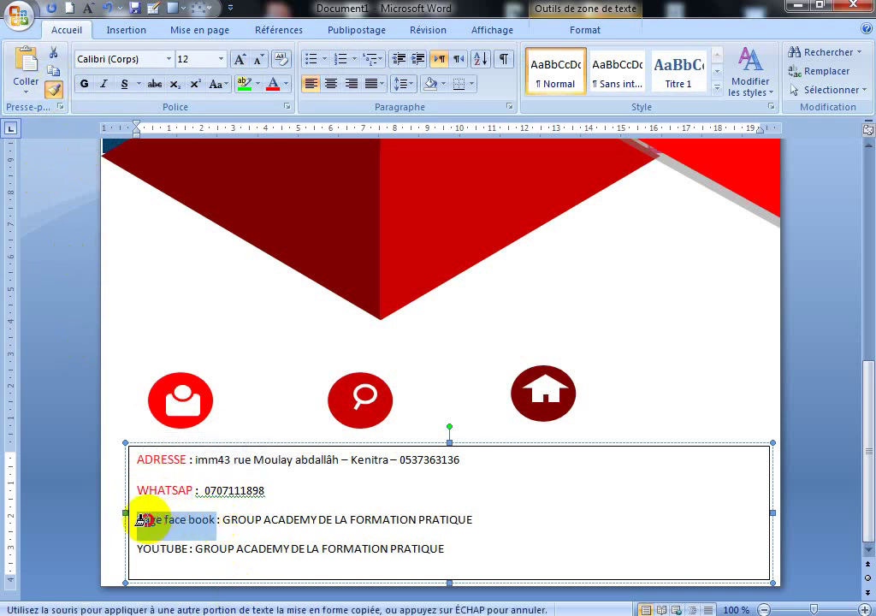
left_click(54, 89)
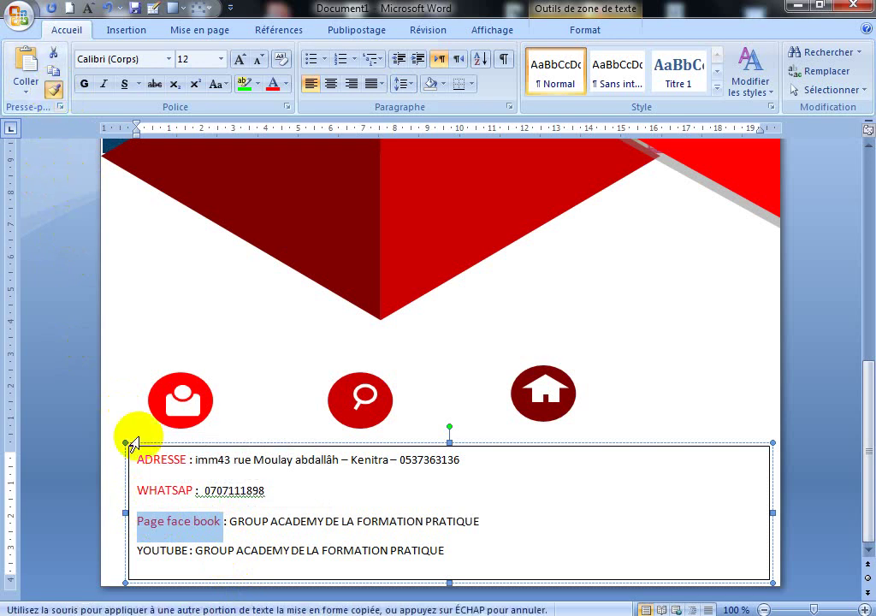
left_click_drag(185, 550, 135, 550)
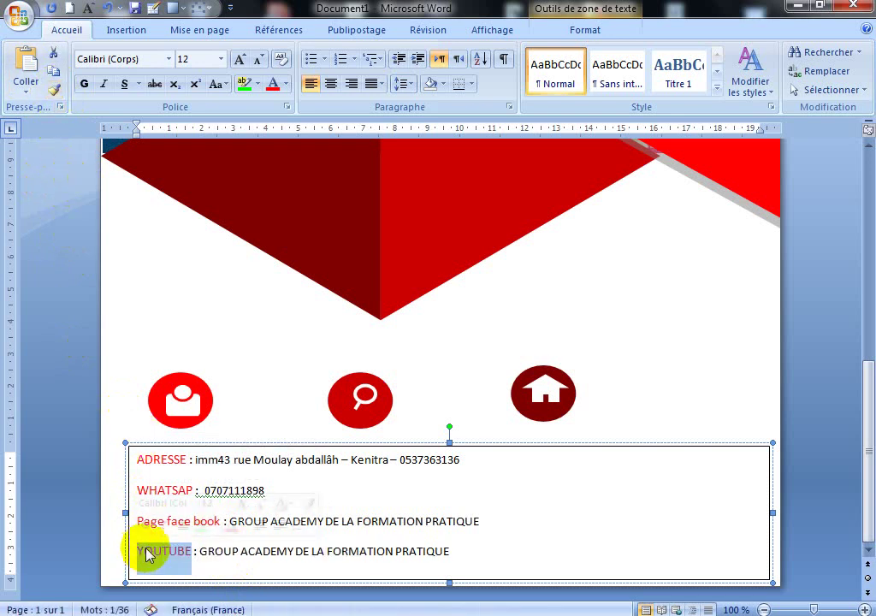
left_click(525, 532)
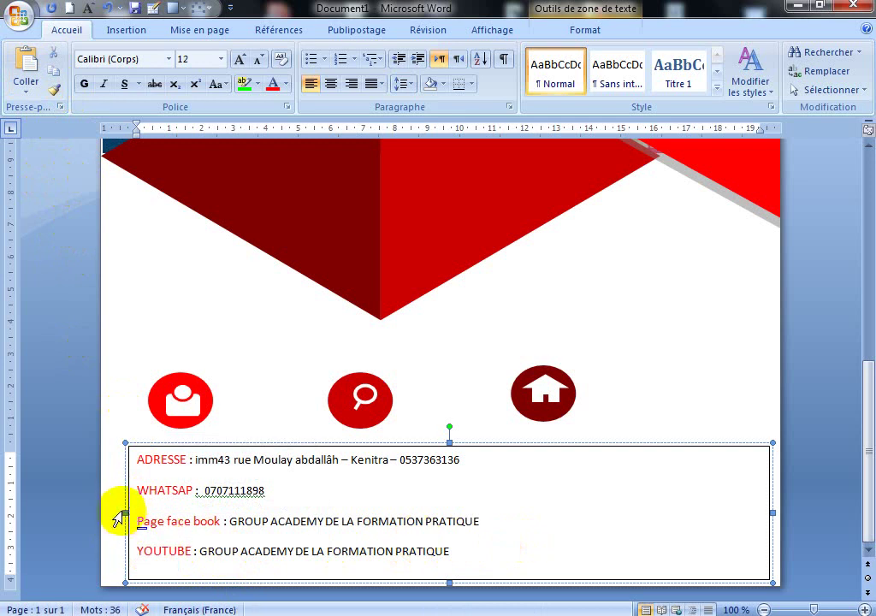
Step: Select the whole contact text box
left_click(127, 514)
left_click(140, 514)
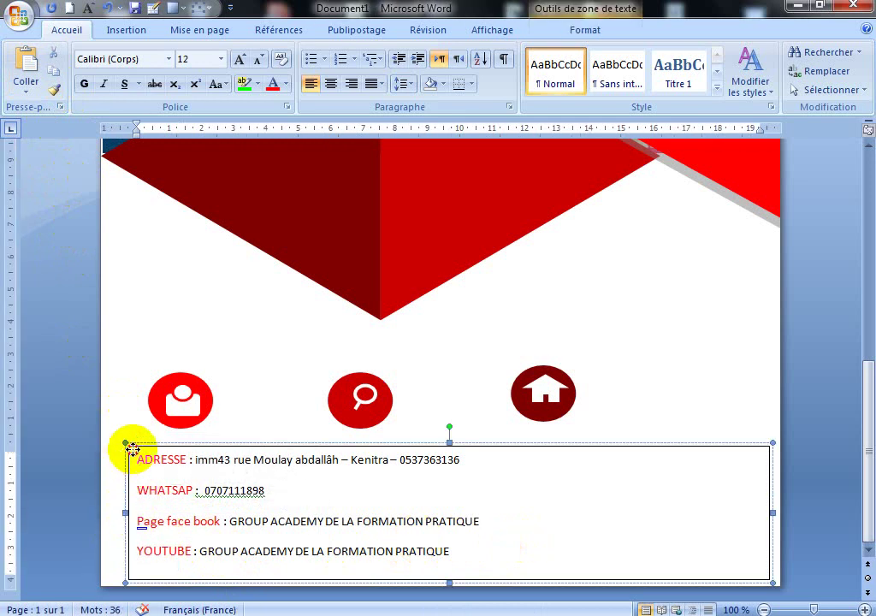
left_click(127, 448)
Step: Stretch the contact box to the page's left, bottom and right edges
left_click_drag(124, 515, 102, 514)
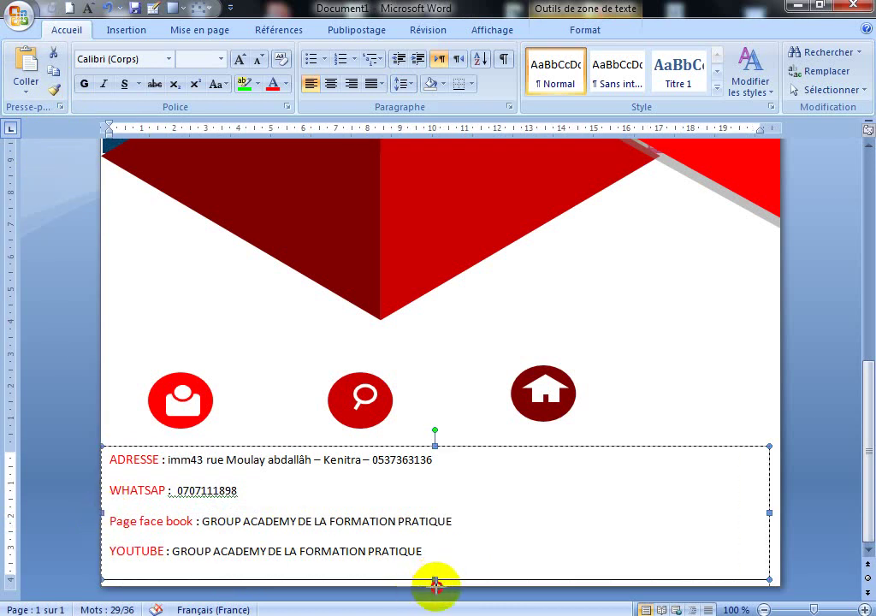
left_click_drag(434, 580, 434, 587)
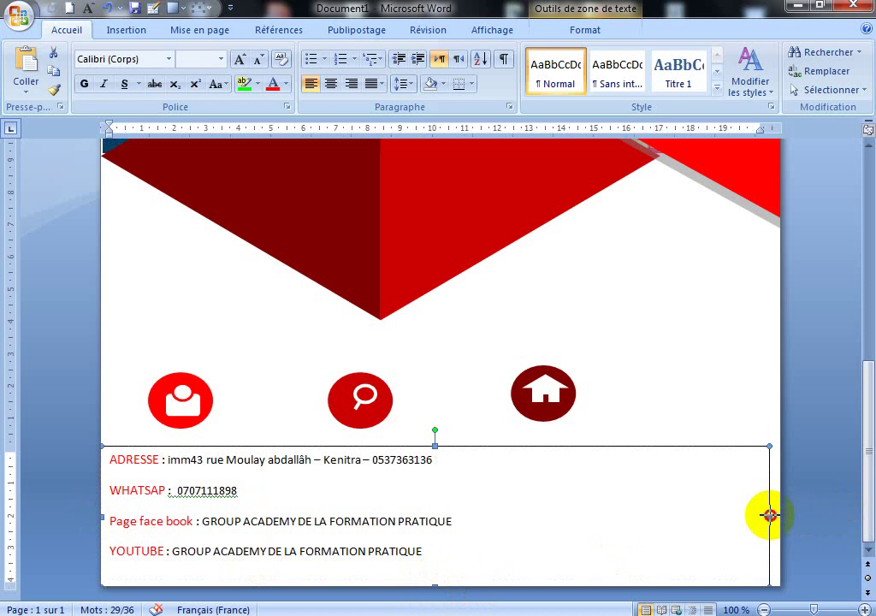
left_click_drag(770, 516, 792, 516)
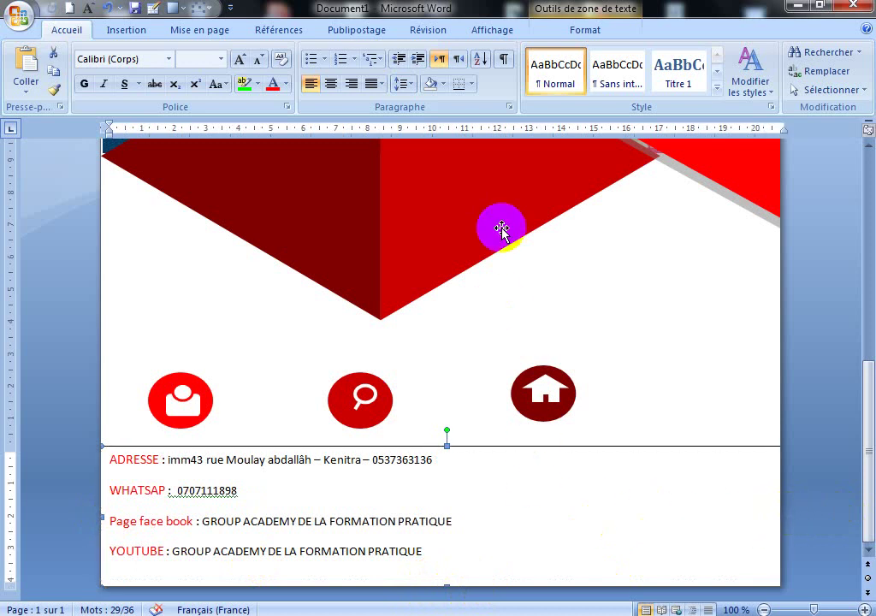
Step: Give the contact box a light blue fill and no outline
left_click(588, 28)
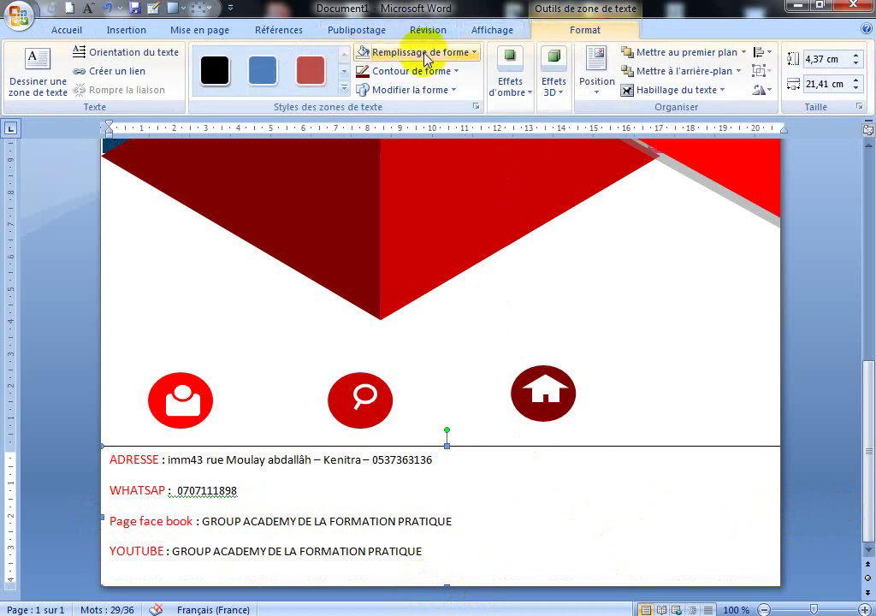
left_click(473, 52)
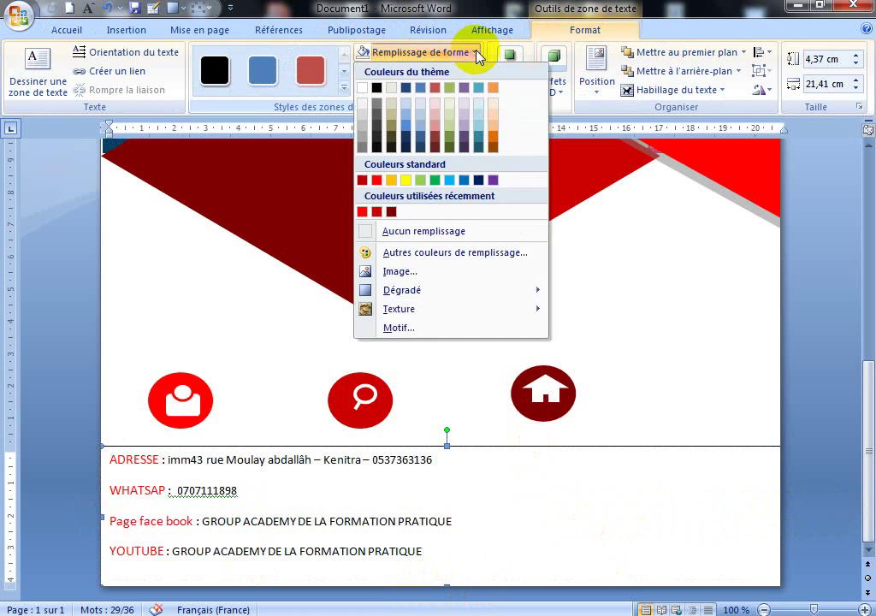
left_click(409, 110)
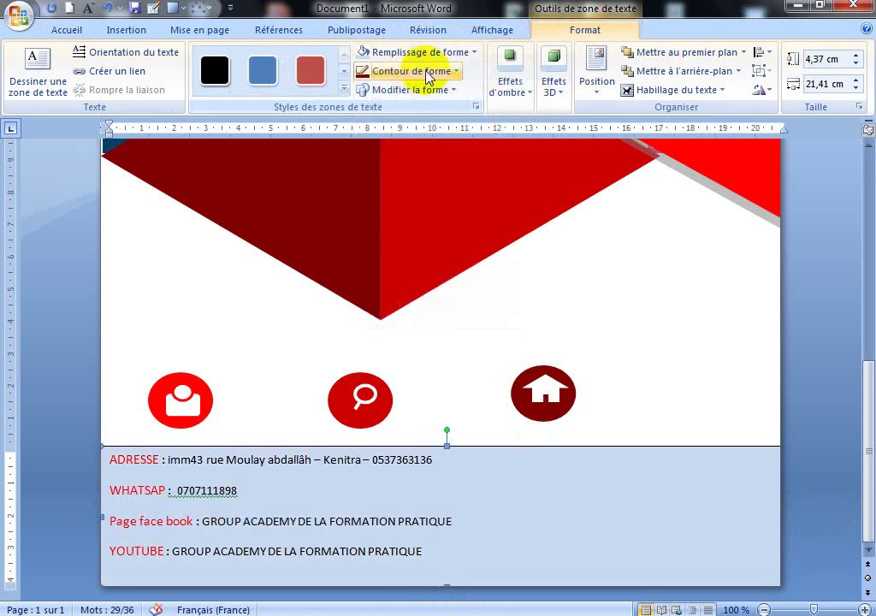
left_click(431, 73)
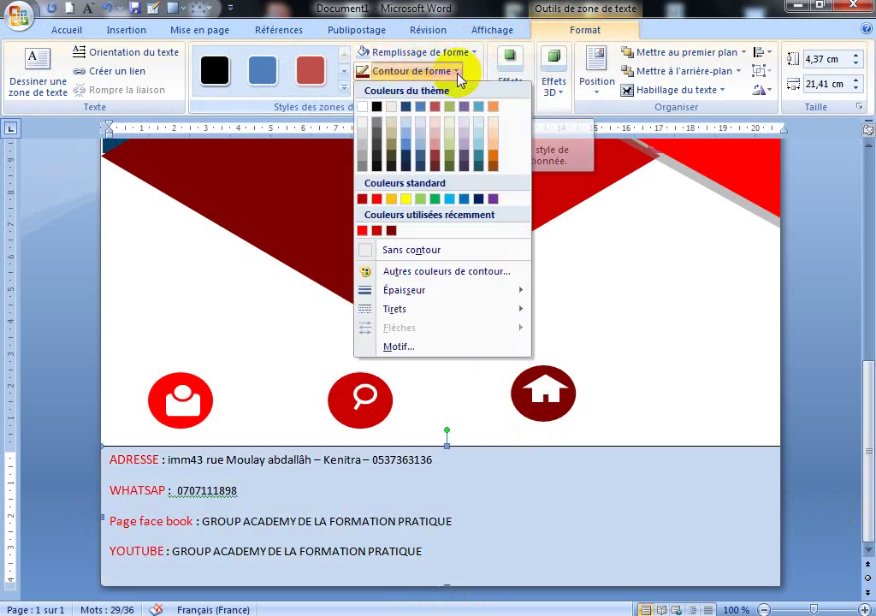
left_click(445, 250)
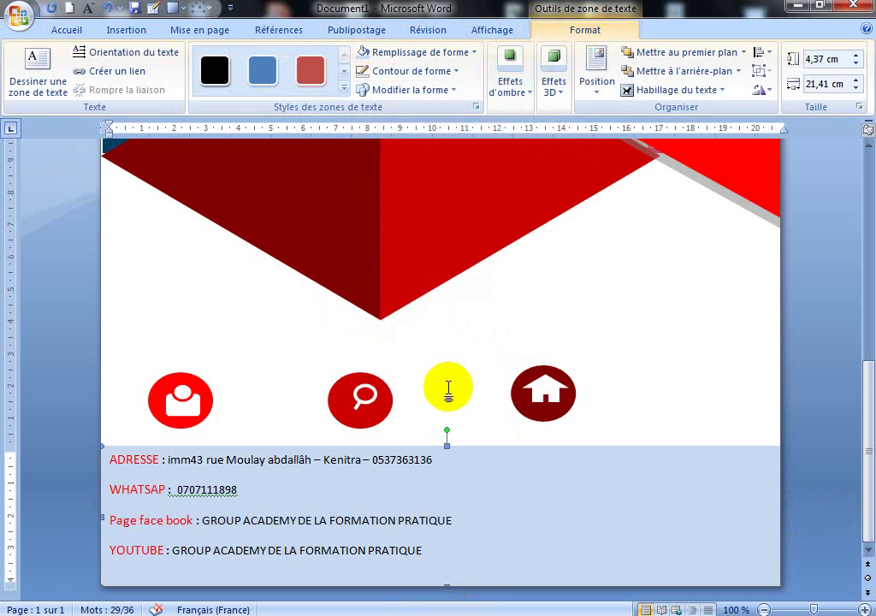
left_click(590, 377)
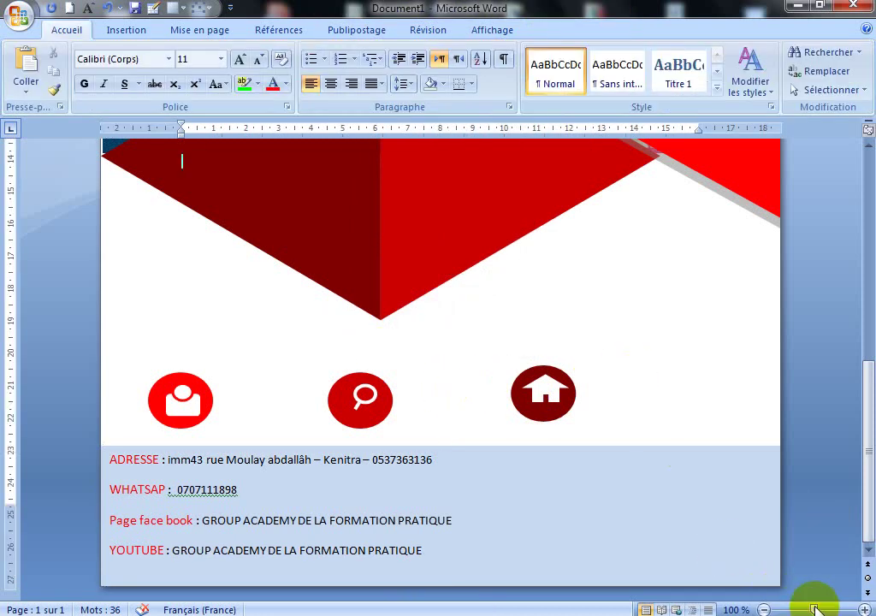
Step: Zoom out and insert a first-style WordArt reading GAFP
left_click_drag(813, 610, 800, 610)
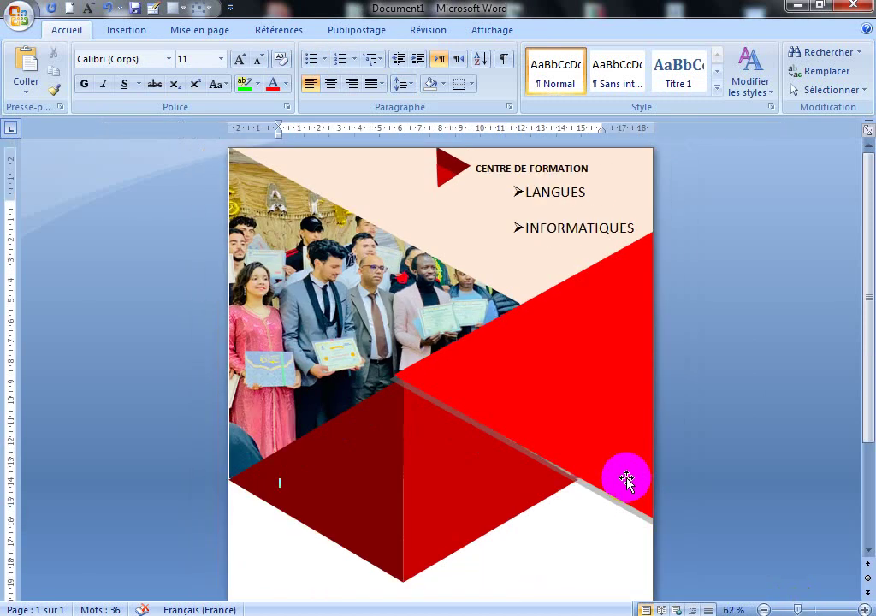
scroll(626, 476, "down", 2)
scroll(614, 477, "down", 2)
scroll(614, 477, "down", 2)
scroll(613, 477, "up", 3)
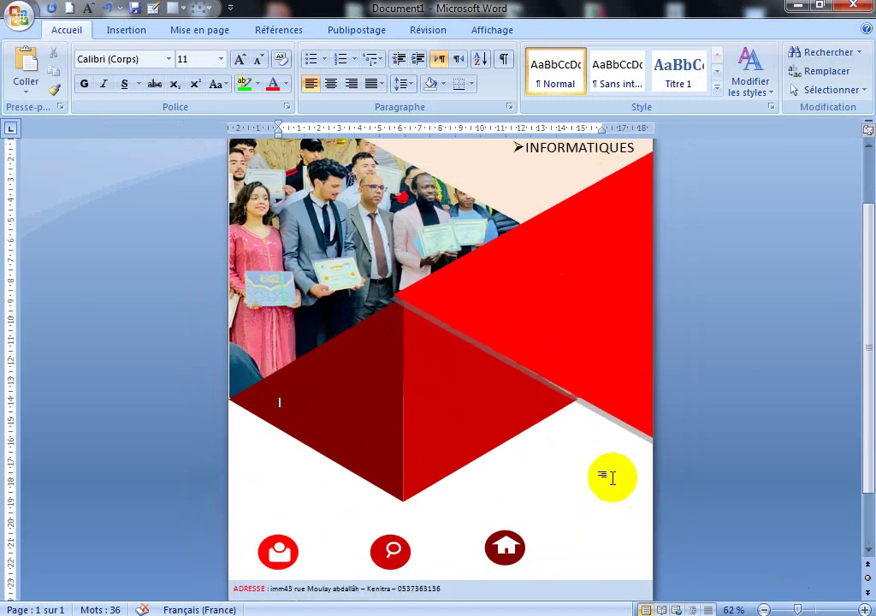
scroll(613, 477, "down", 3)
scroll(612, 477, "up", 1)
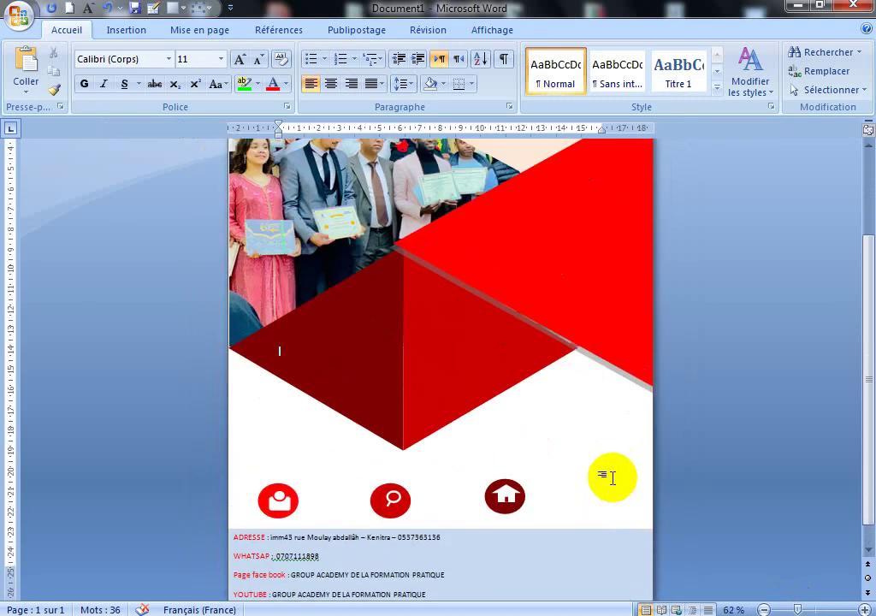
left_click(583, 278)
left_click(346, 315)
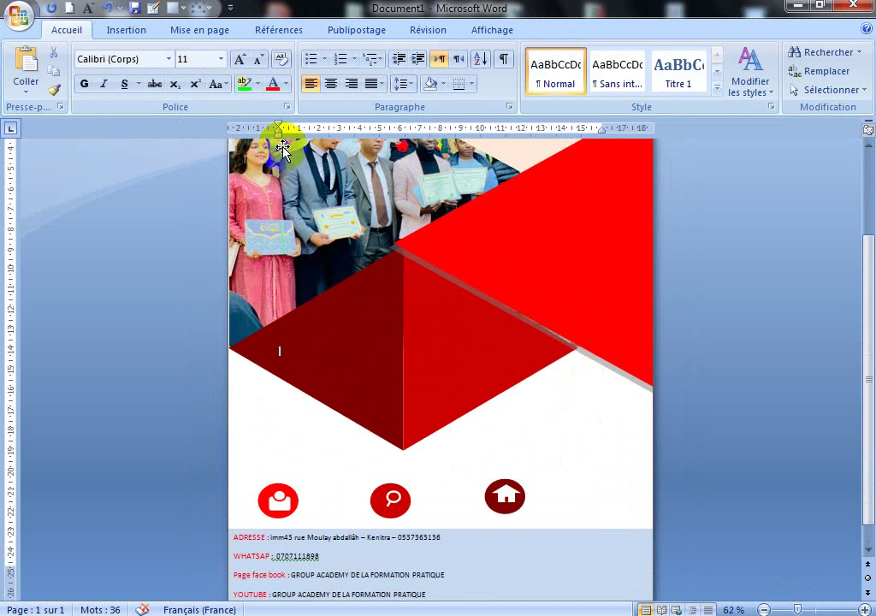
left_click(142, 33)
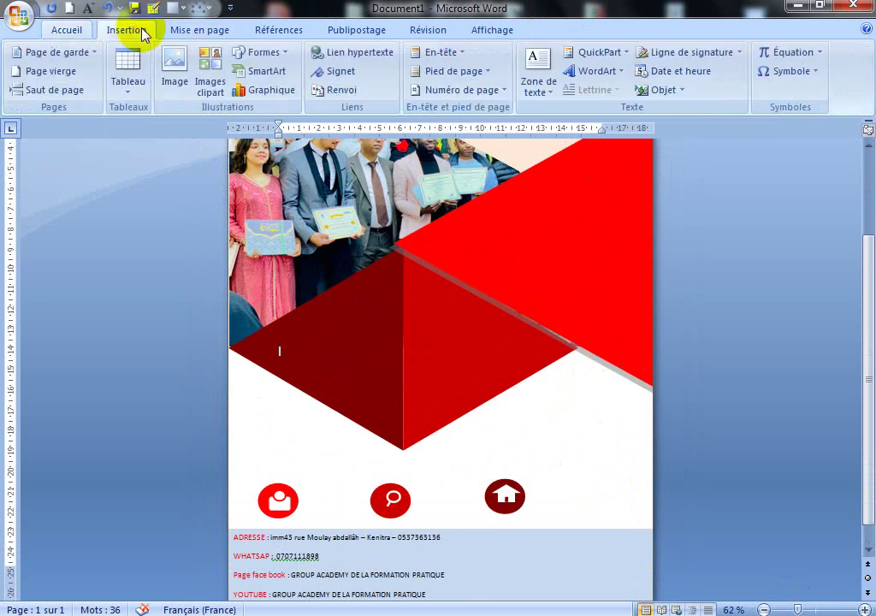
left_click(603, 71)
left_click(539, 106)
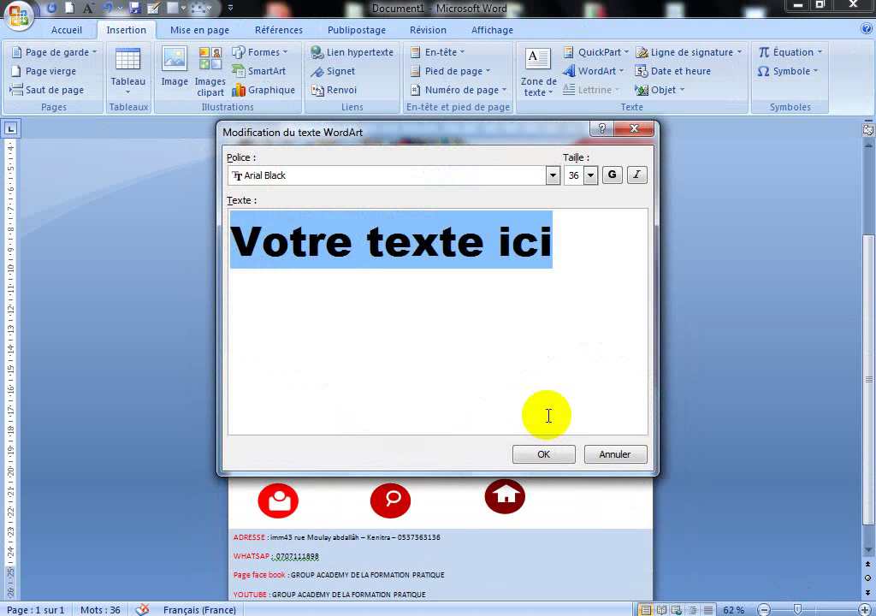
type("GAF")
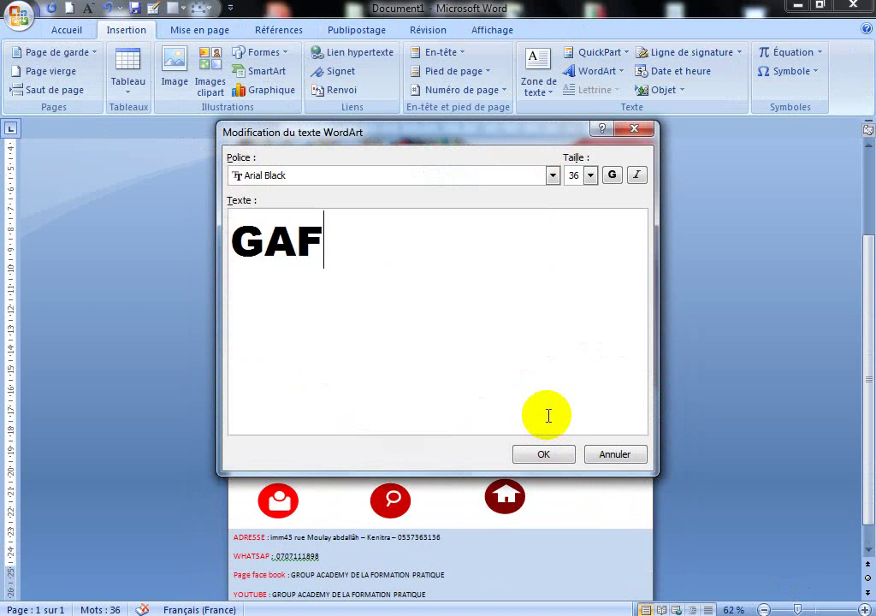
type("P")
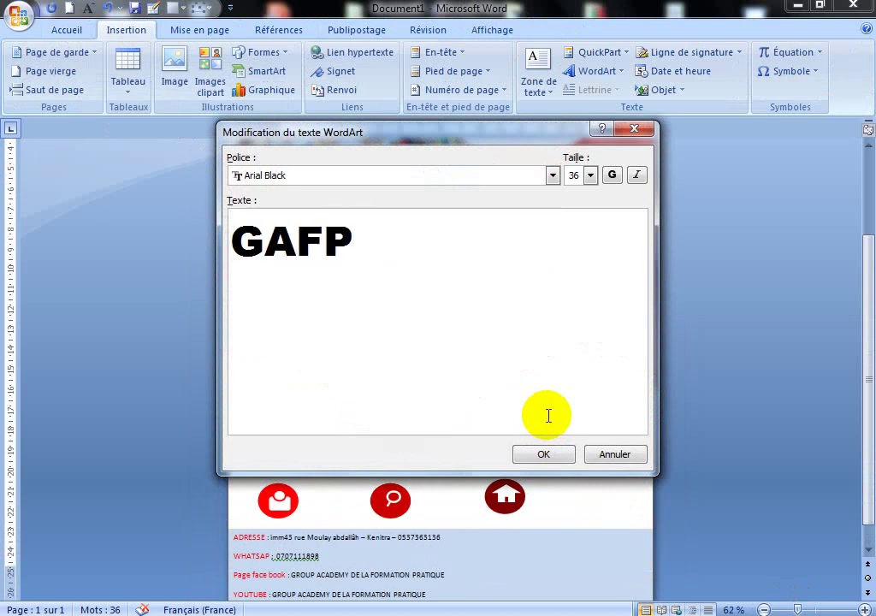
left_click(545, 454)
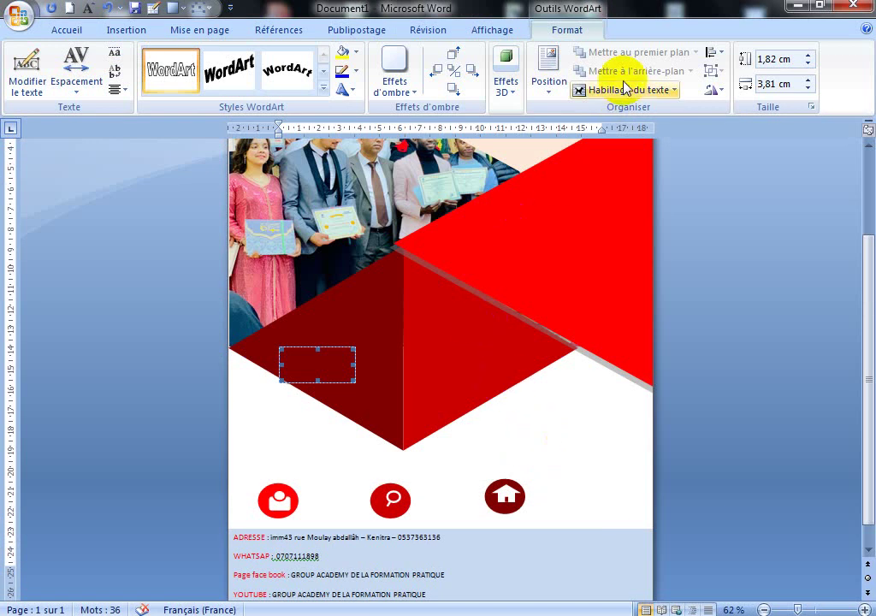
Step: Set GAFP to square wrapping, move it onto the red area, and resize it to 6,97 × 3,26 cm
left_click(628, 88)
left_click(638, 132)
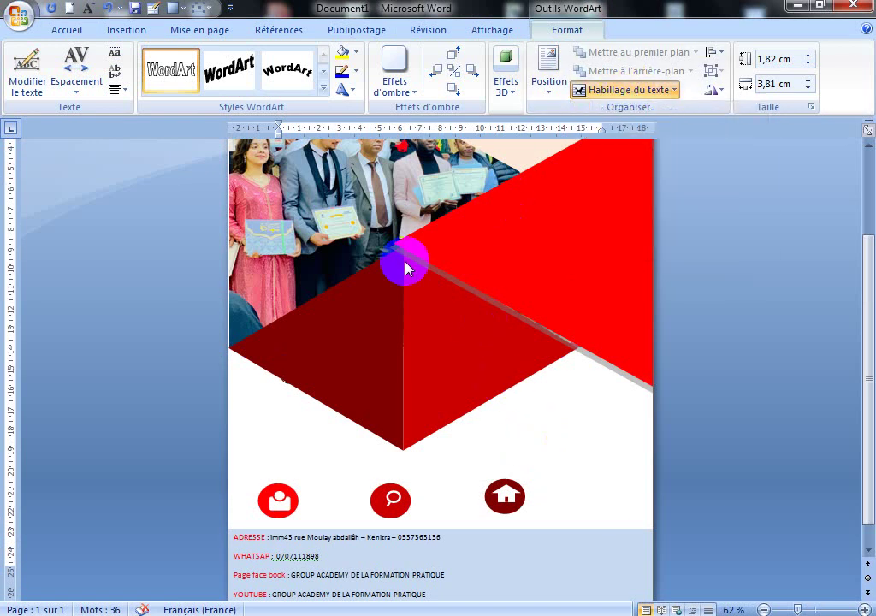
scroll(427, 333, "up", 2)
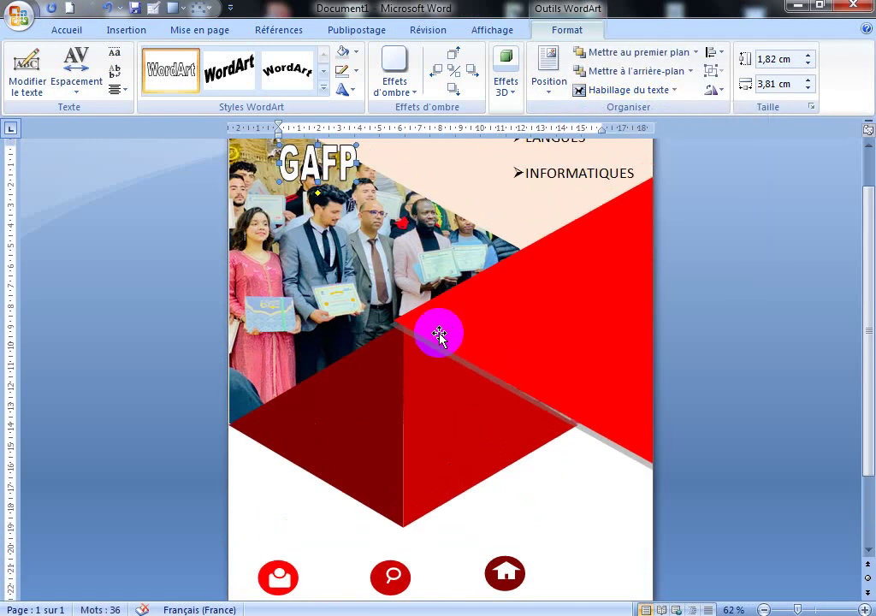
scroll(438, 334, "up", 1)
mouse_move(326, 180)
left_mouse_down()
mouse_move(545, 332)
mouse_move(553, 315)
mouse_move(627, 339)
left_mouse_up()
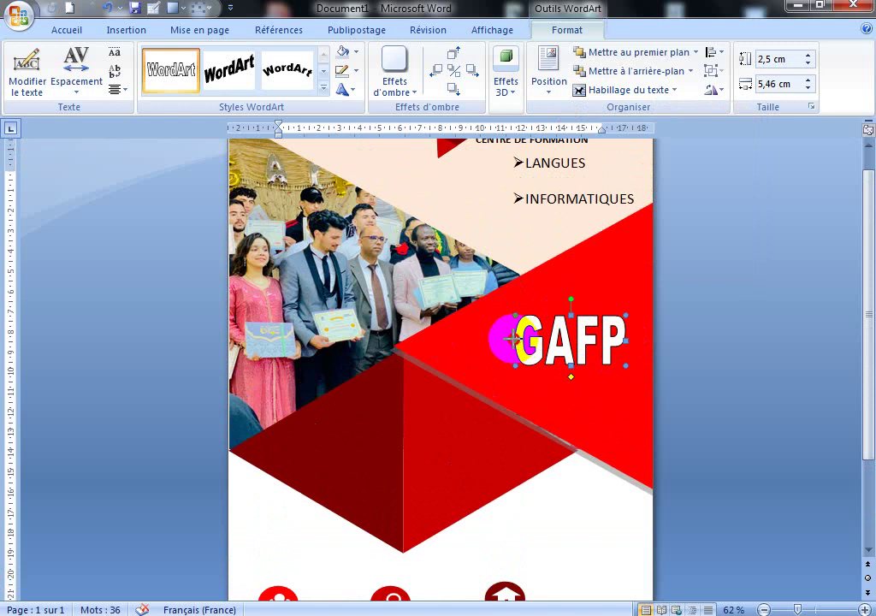
left_click_drag(514, 339, 483, 341)
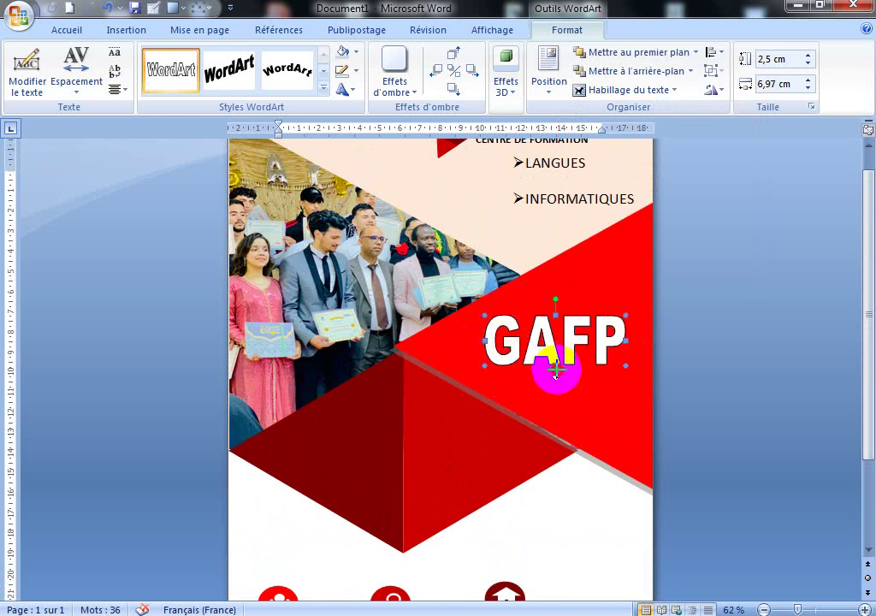
left_click_drag(556, 367, 556, 381)
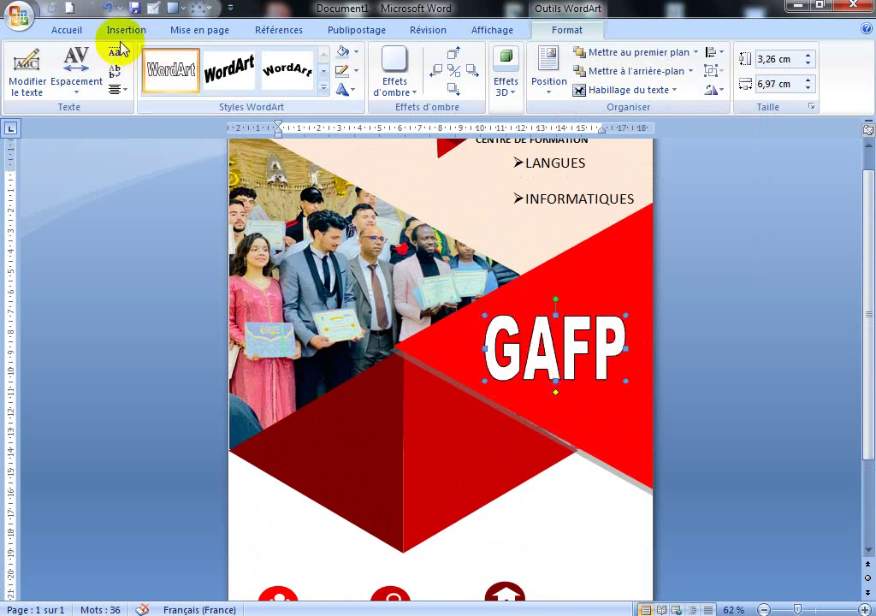
Step: Fill the GAFP letters black and zoom out to view the whole flyer
left_click(347, 89)
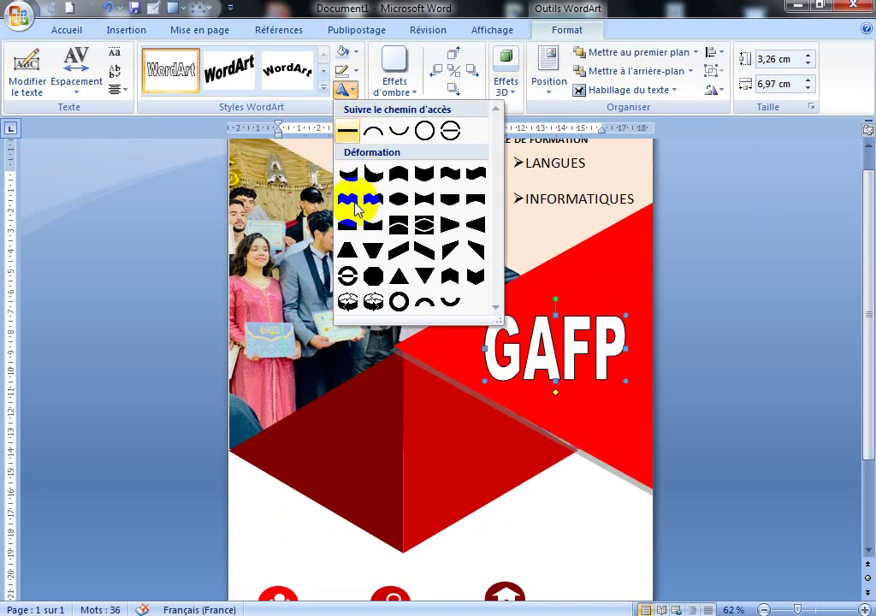
left_click(355, 54)
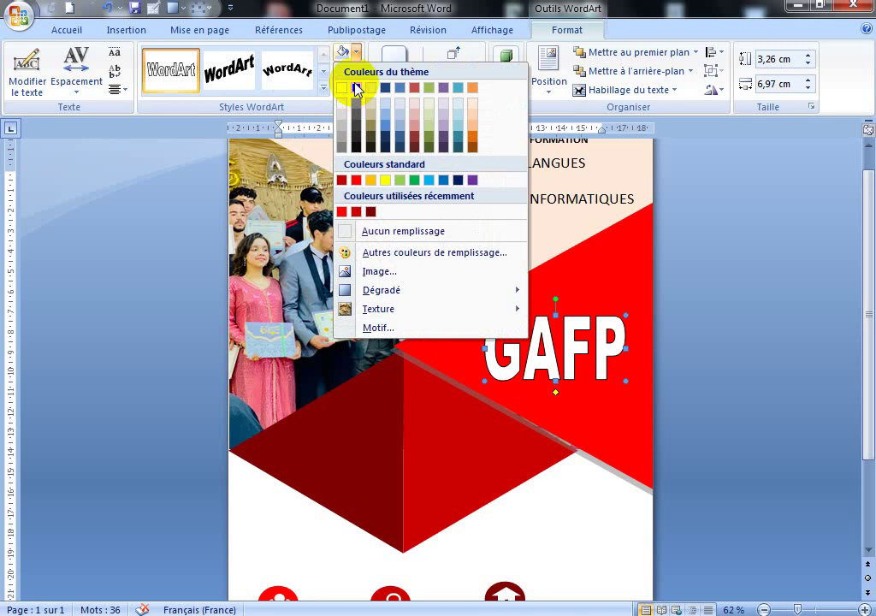
left_click(357, 88)
left_click(577, 526)
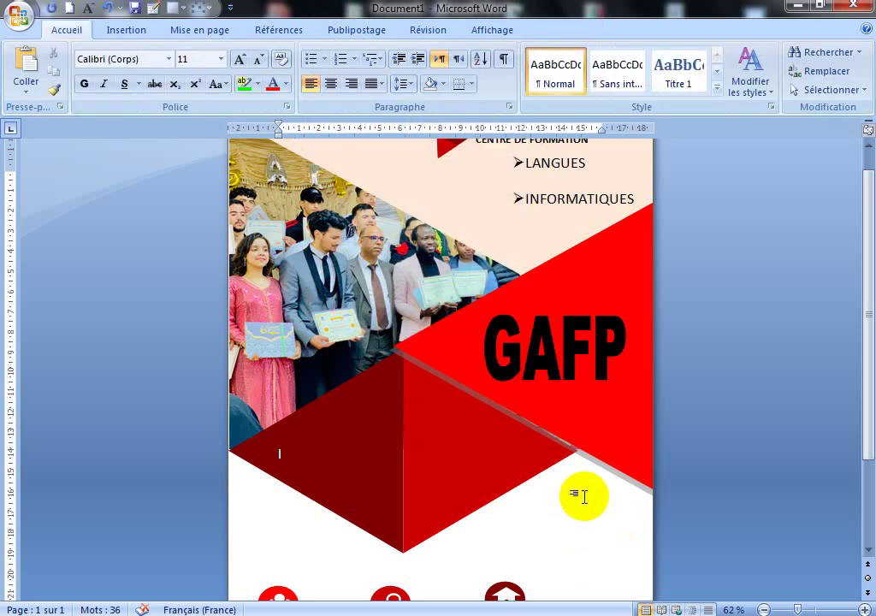
scroll(583, 496, "down", 3)
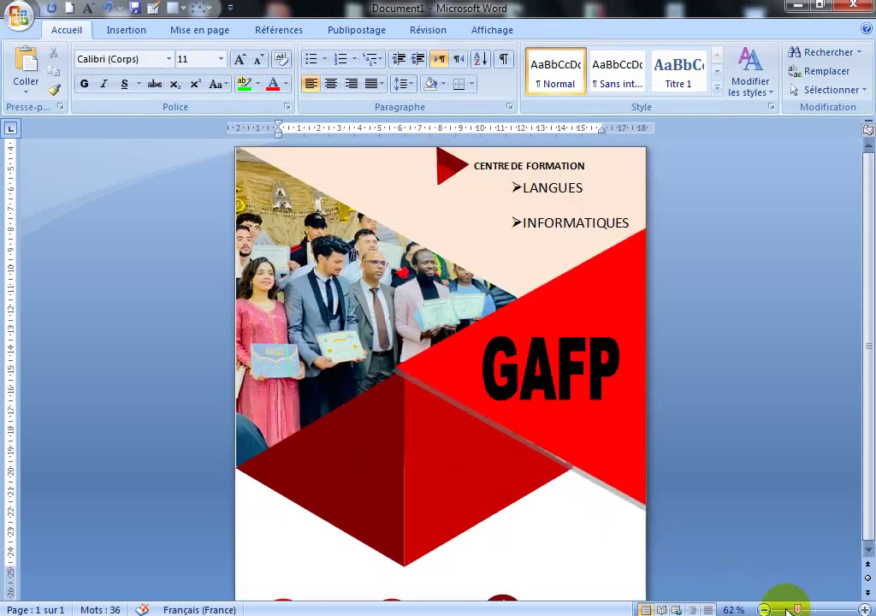
left_click_drag(796, 609, 789, 609)
left_click(365, 379)
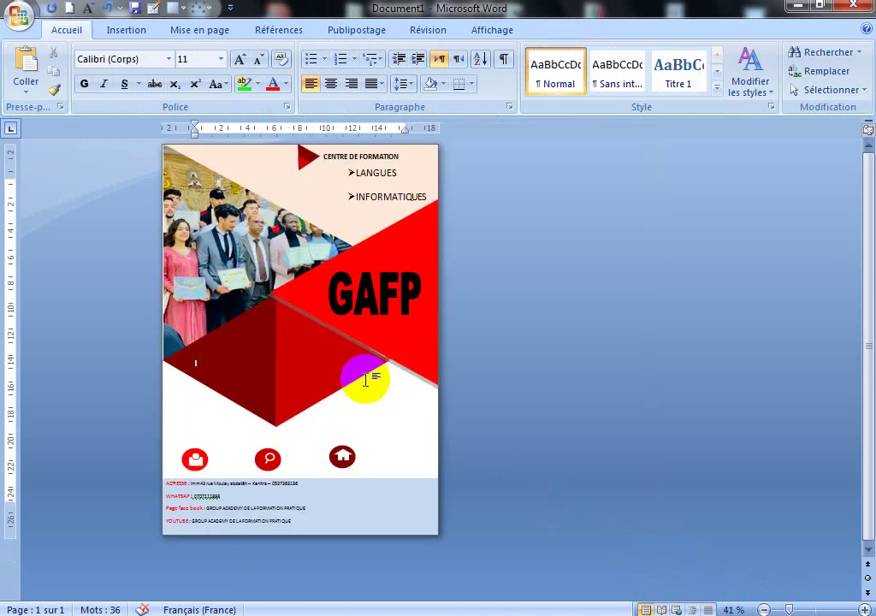